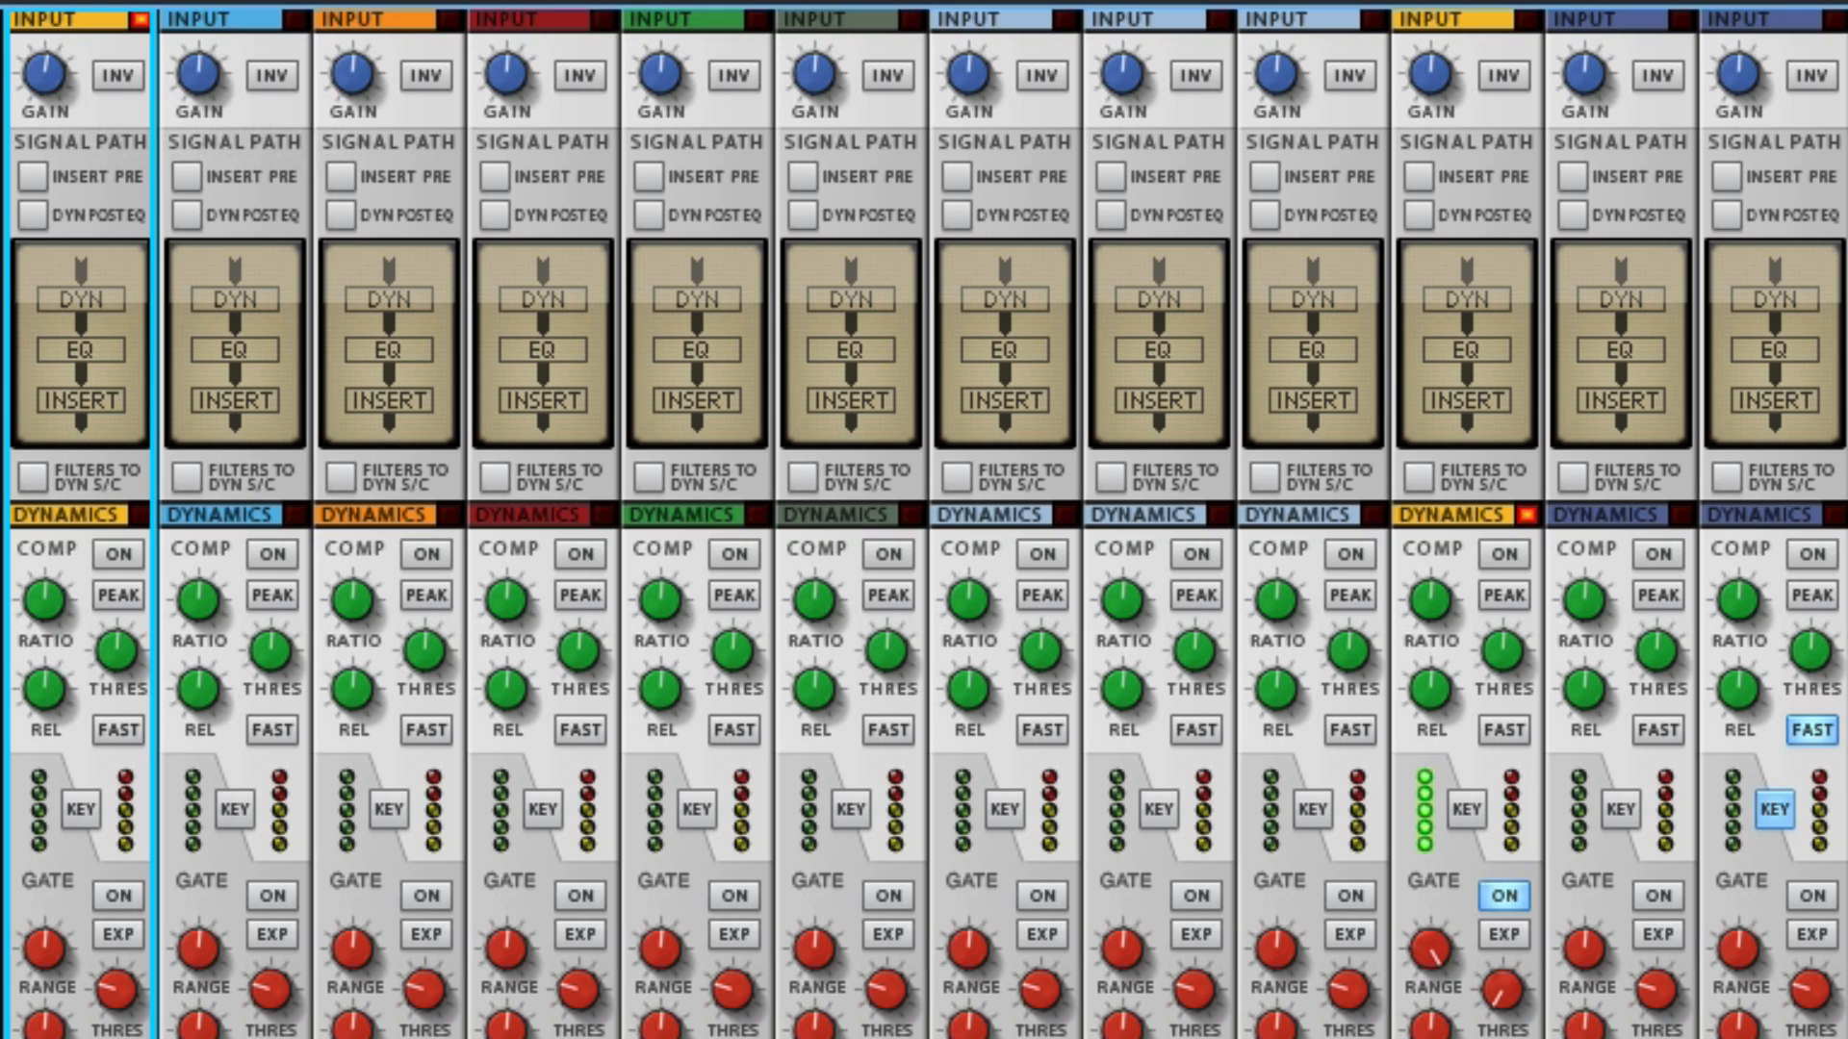
# - Lower the input gain on the first three channels and test phase inversion on the first channel
pyautogui.moveTo(44, 82)
pyautogui.mouseDown()
pyautogui.moveTo(39, 150)
pyautogui.moveTo(41, 96)
pyautogui.mouseUp()
pyautogui.moveTo(188, 88); pyautogui.dragTo(340, 108)
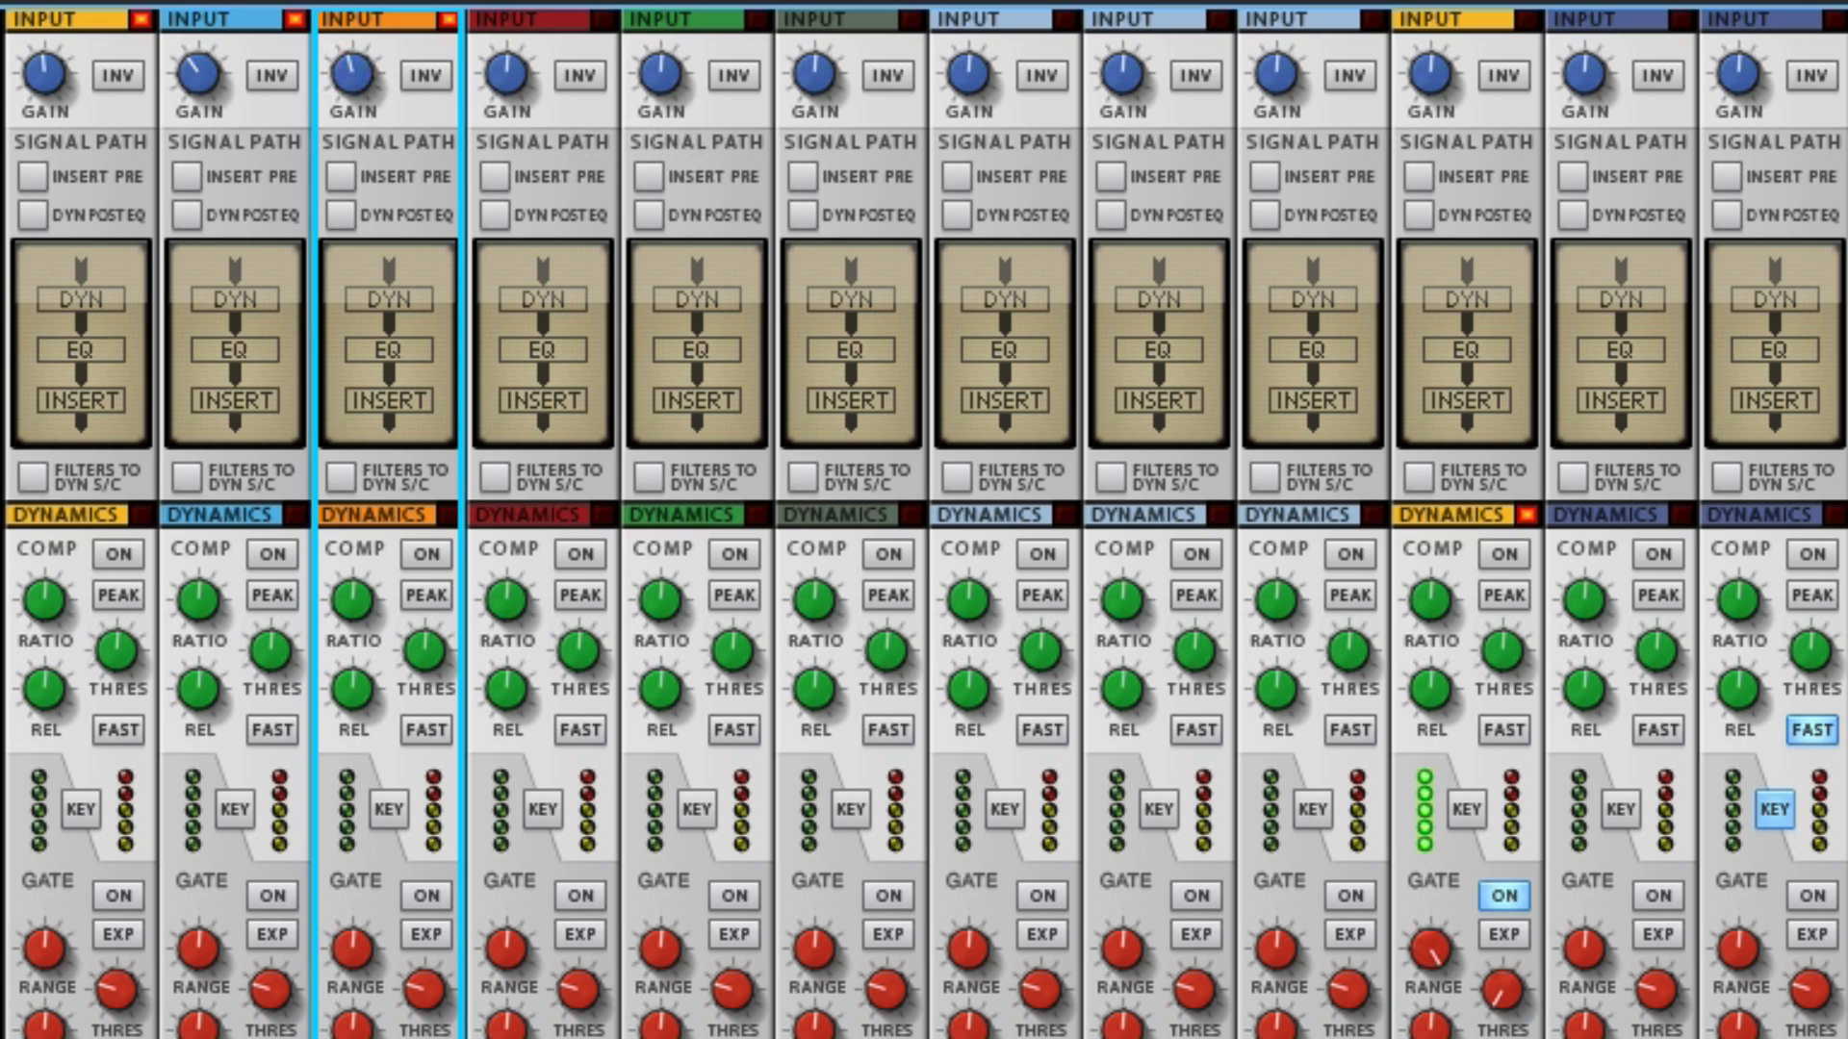
pyautogui.click(116, 76)
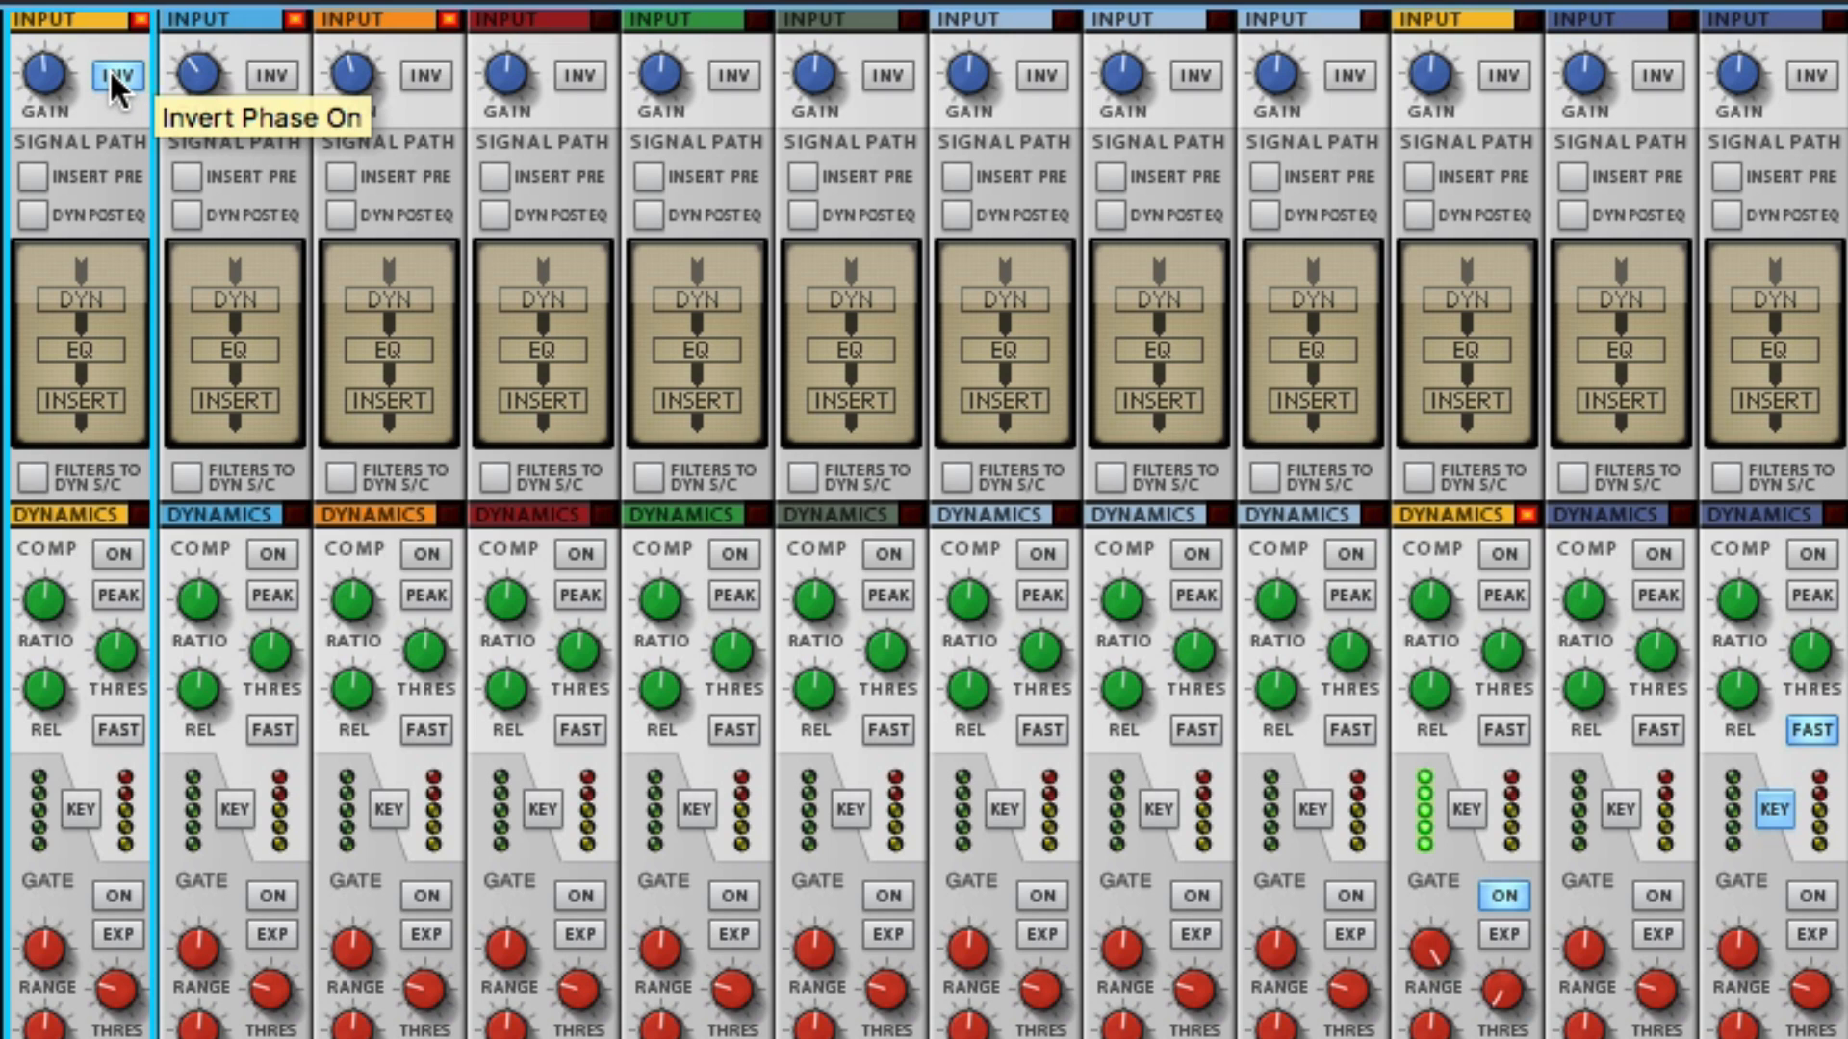
pyautogui.click(112, 75)
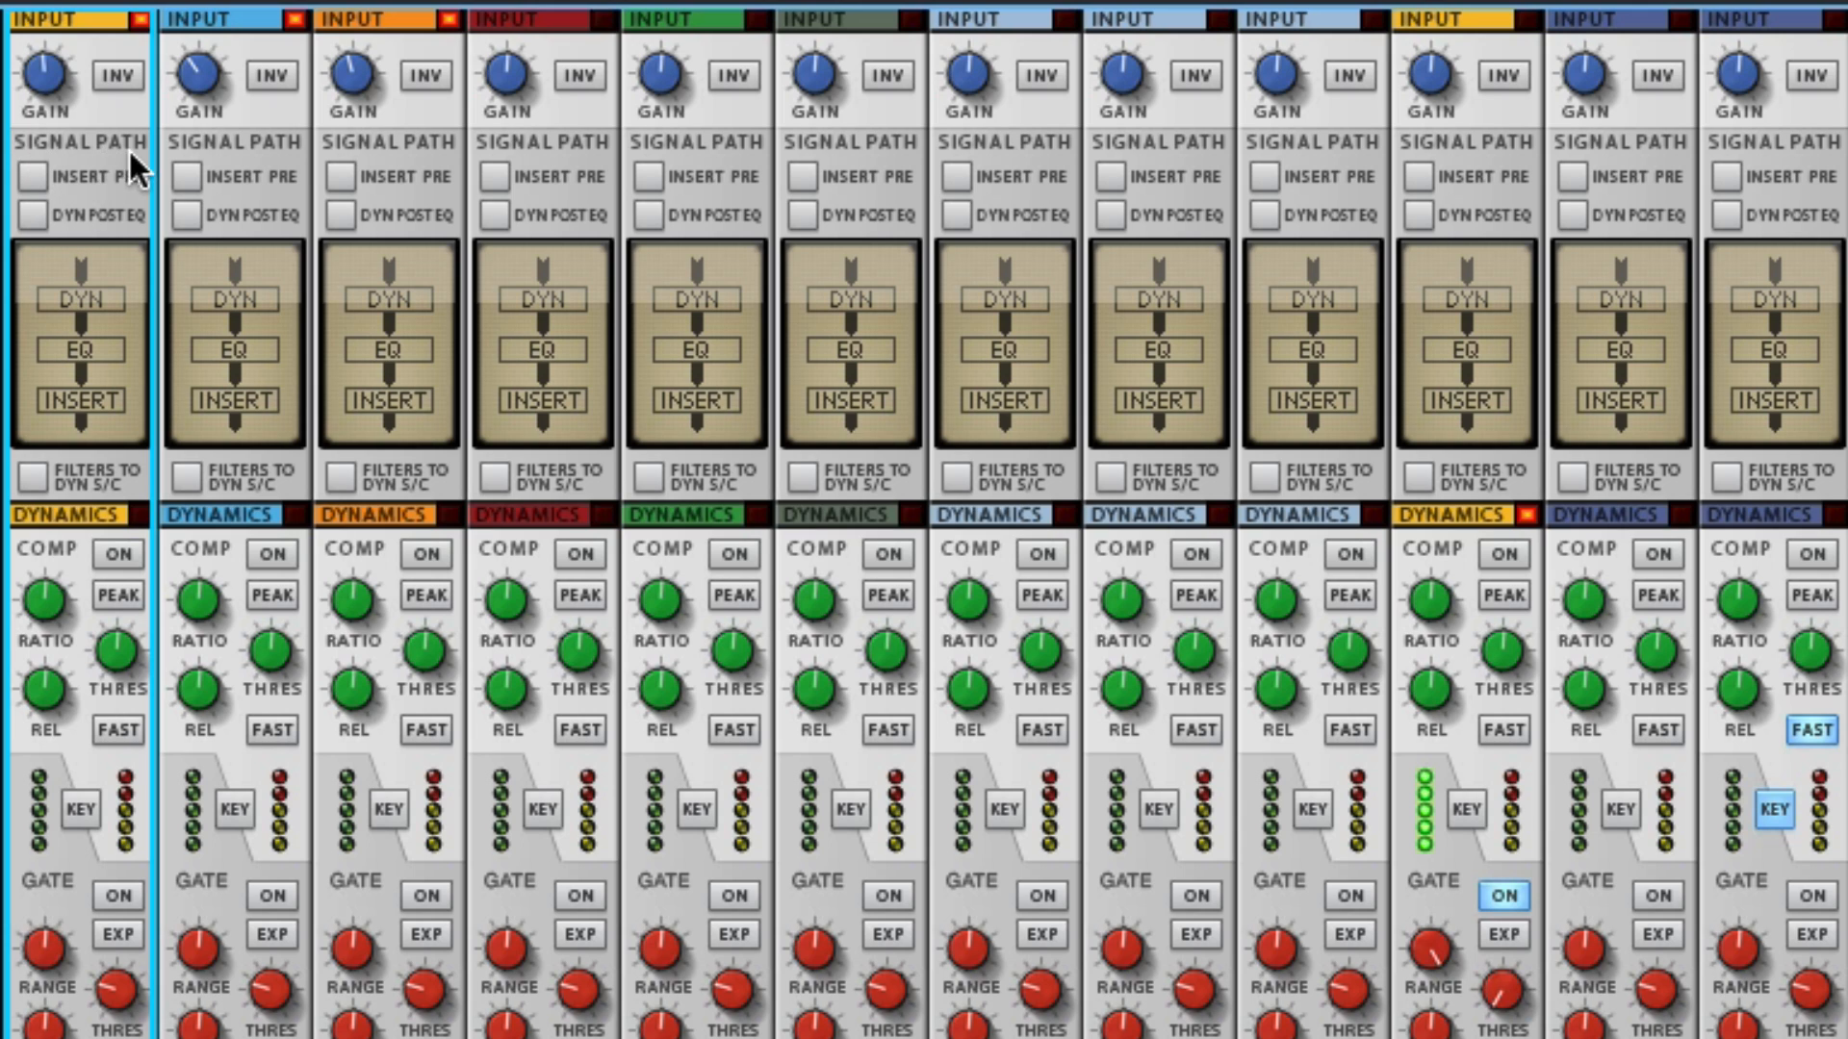
# - Try the Insert Pre and Dyn Post EQ routings on the first channel, restoring its default signal path
pyautogui.click(31, 173)
pyautogui.click(34, 213)
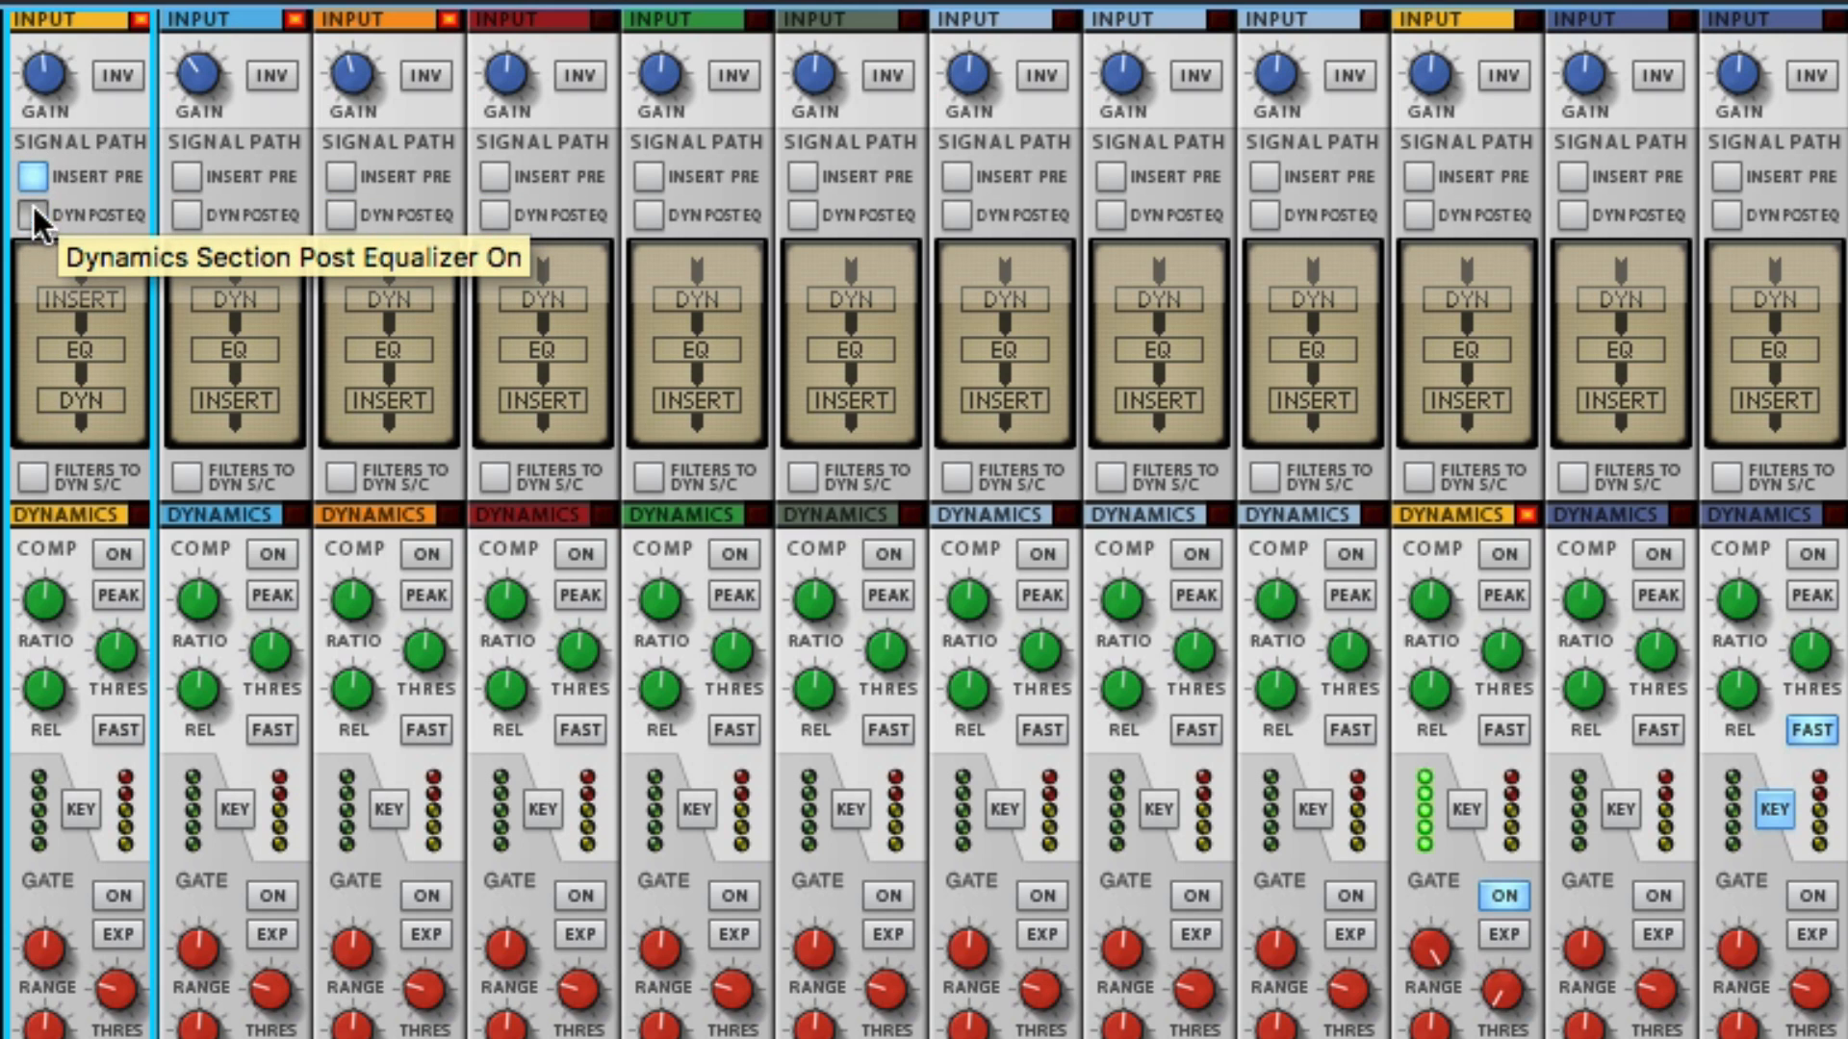
pyautogui.click(32, 212)
pyautogui.click(32, 174)
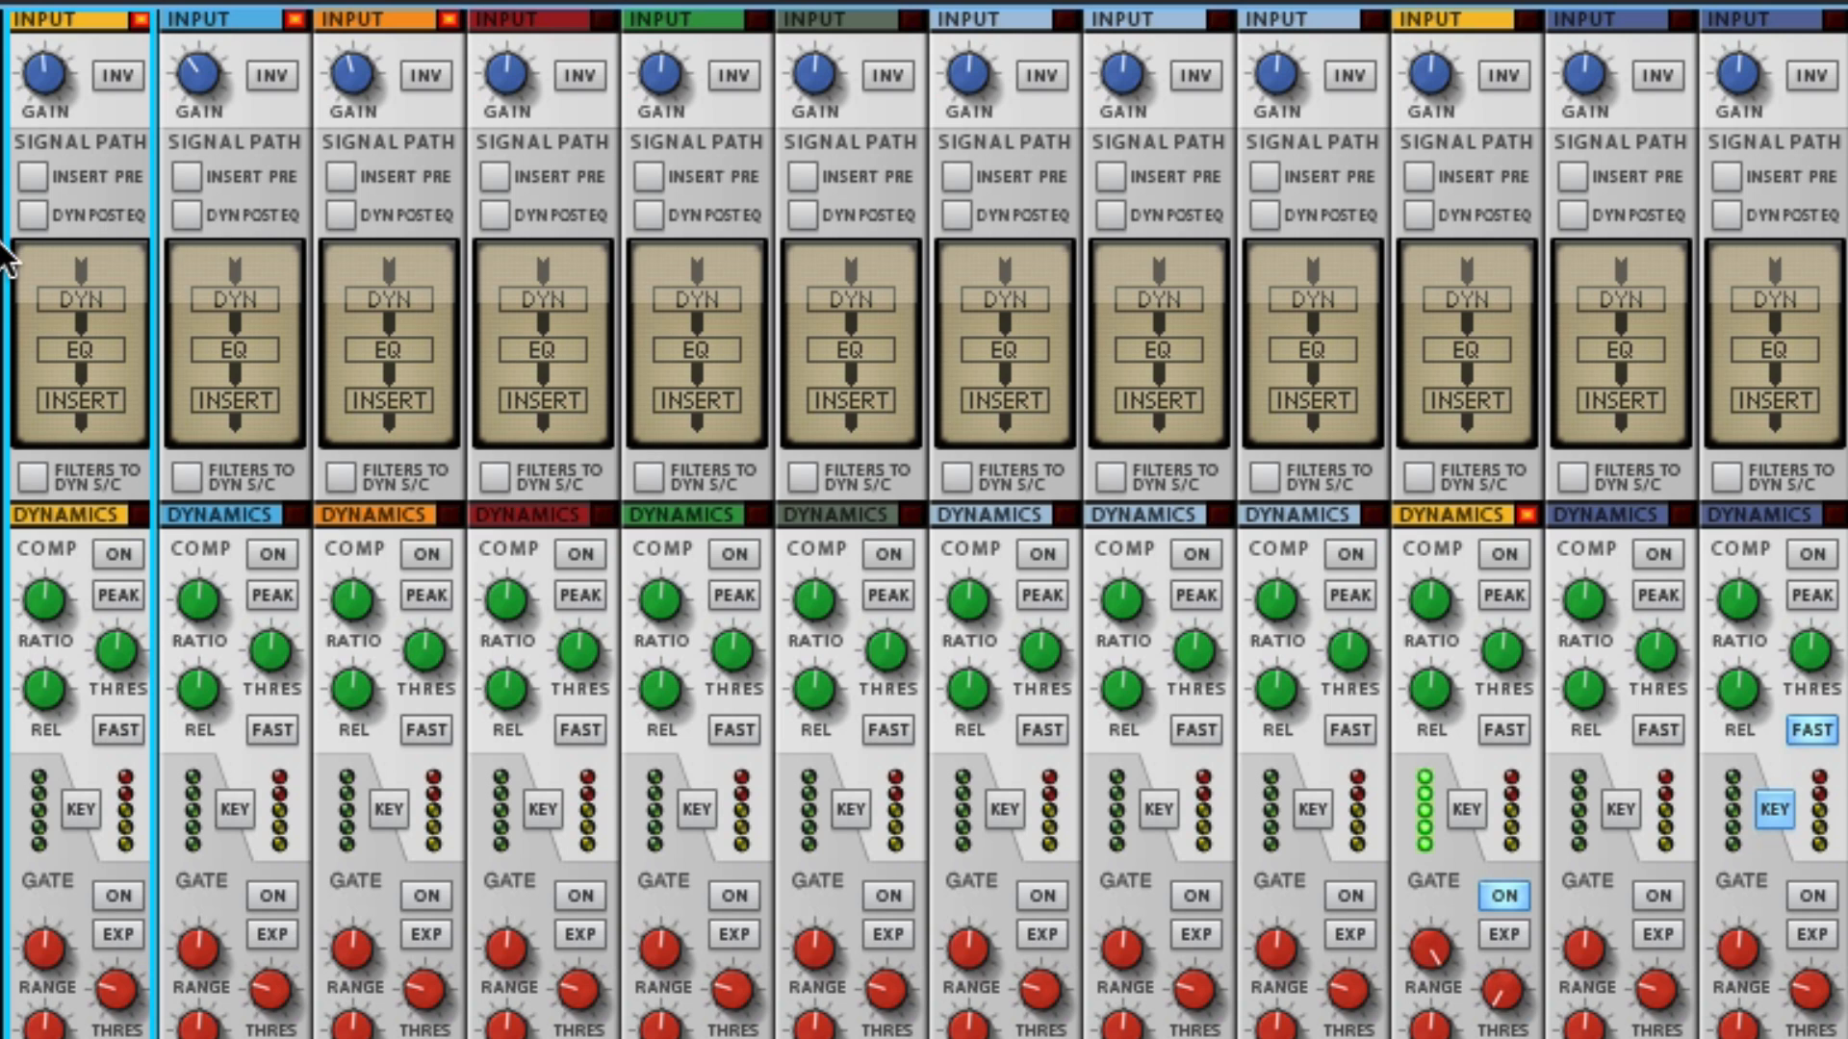
pyautogui.click(31, 214)
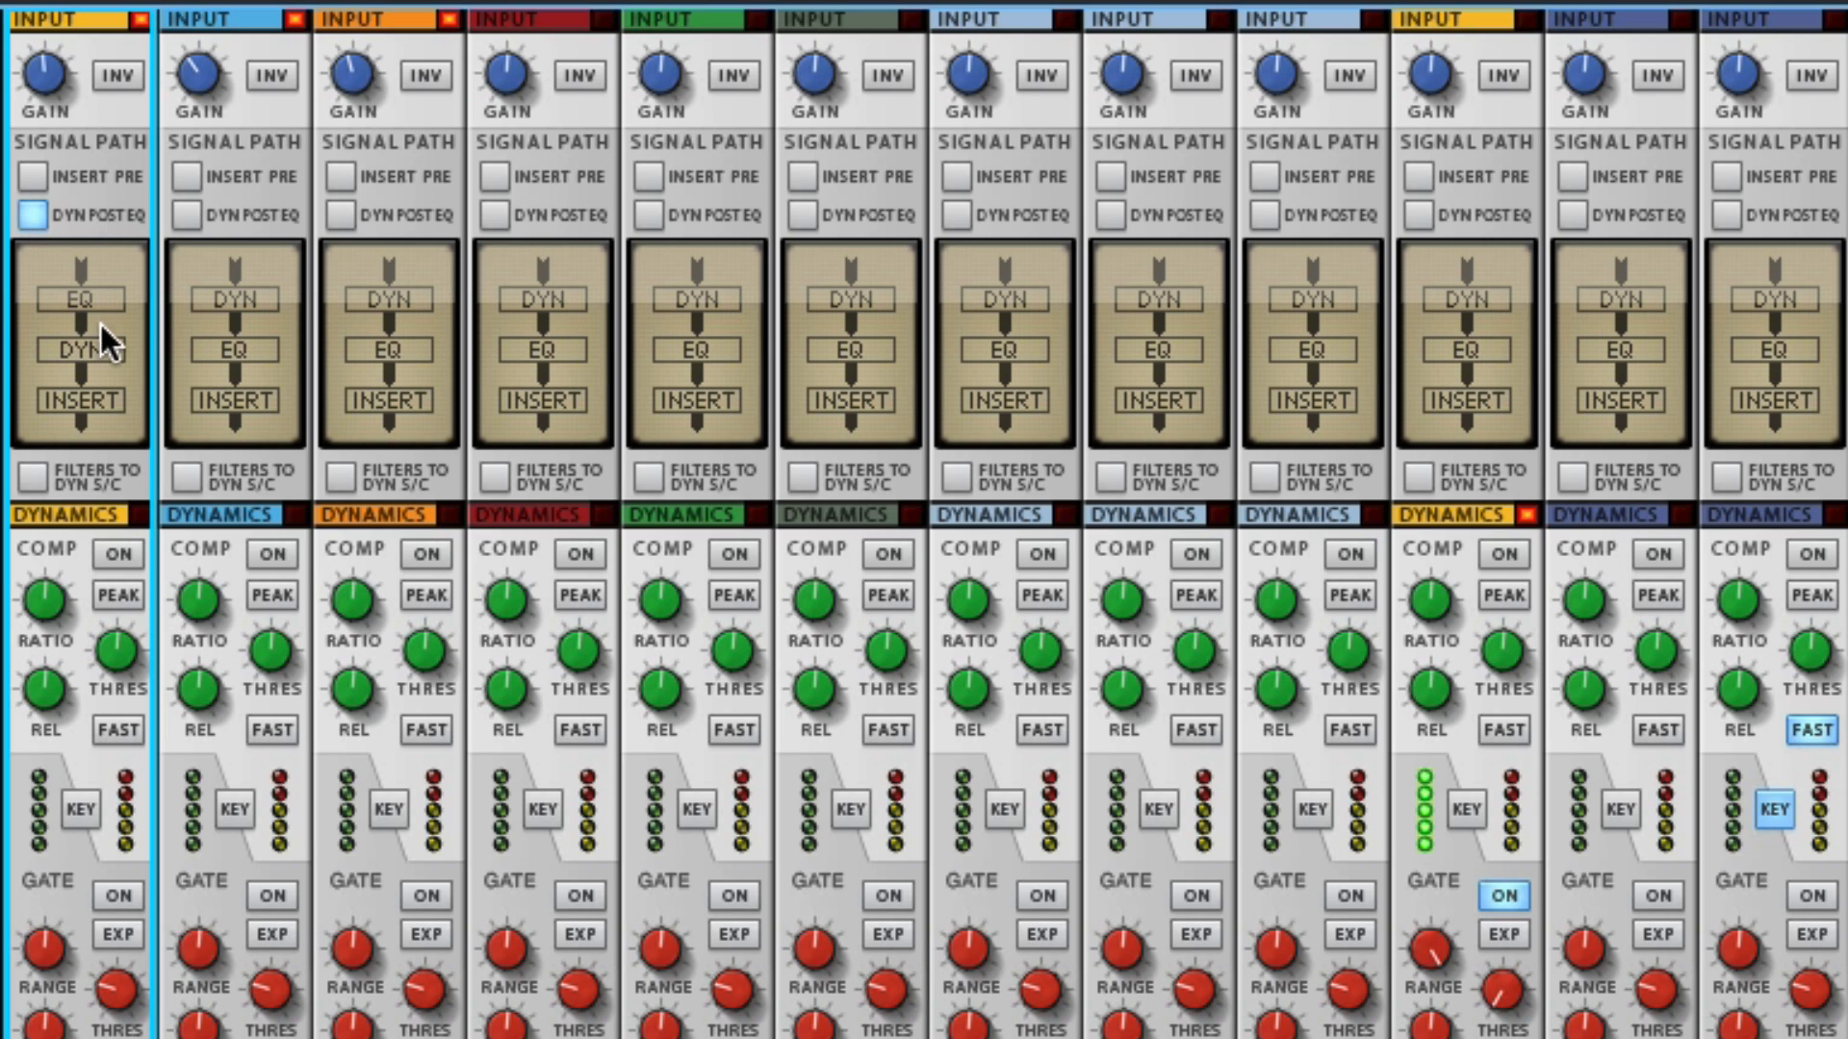
pyautogui.click(31, 213)
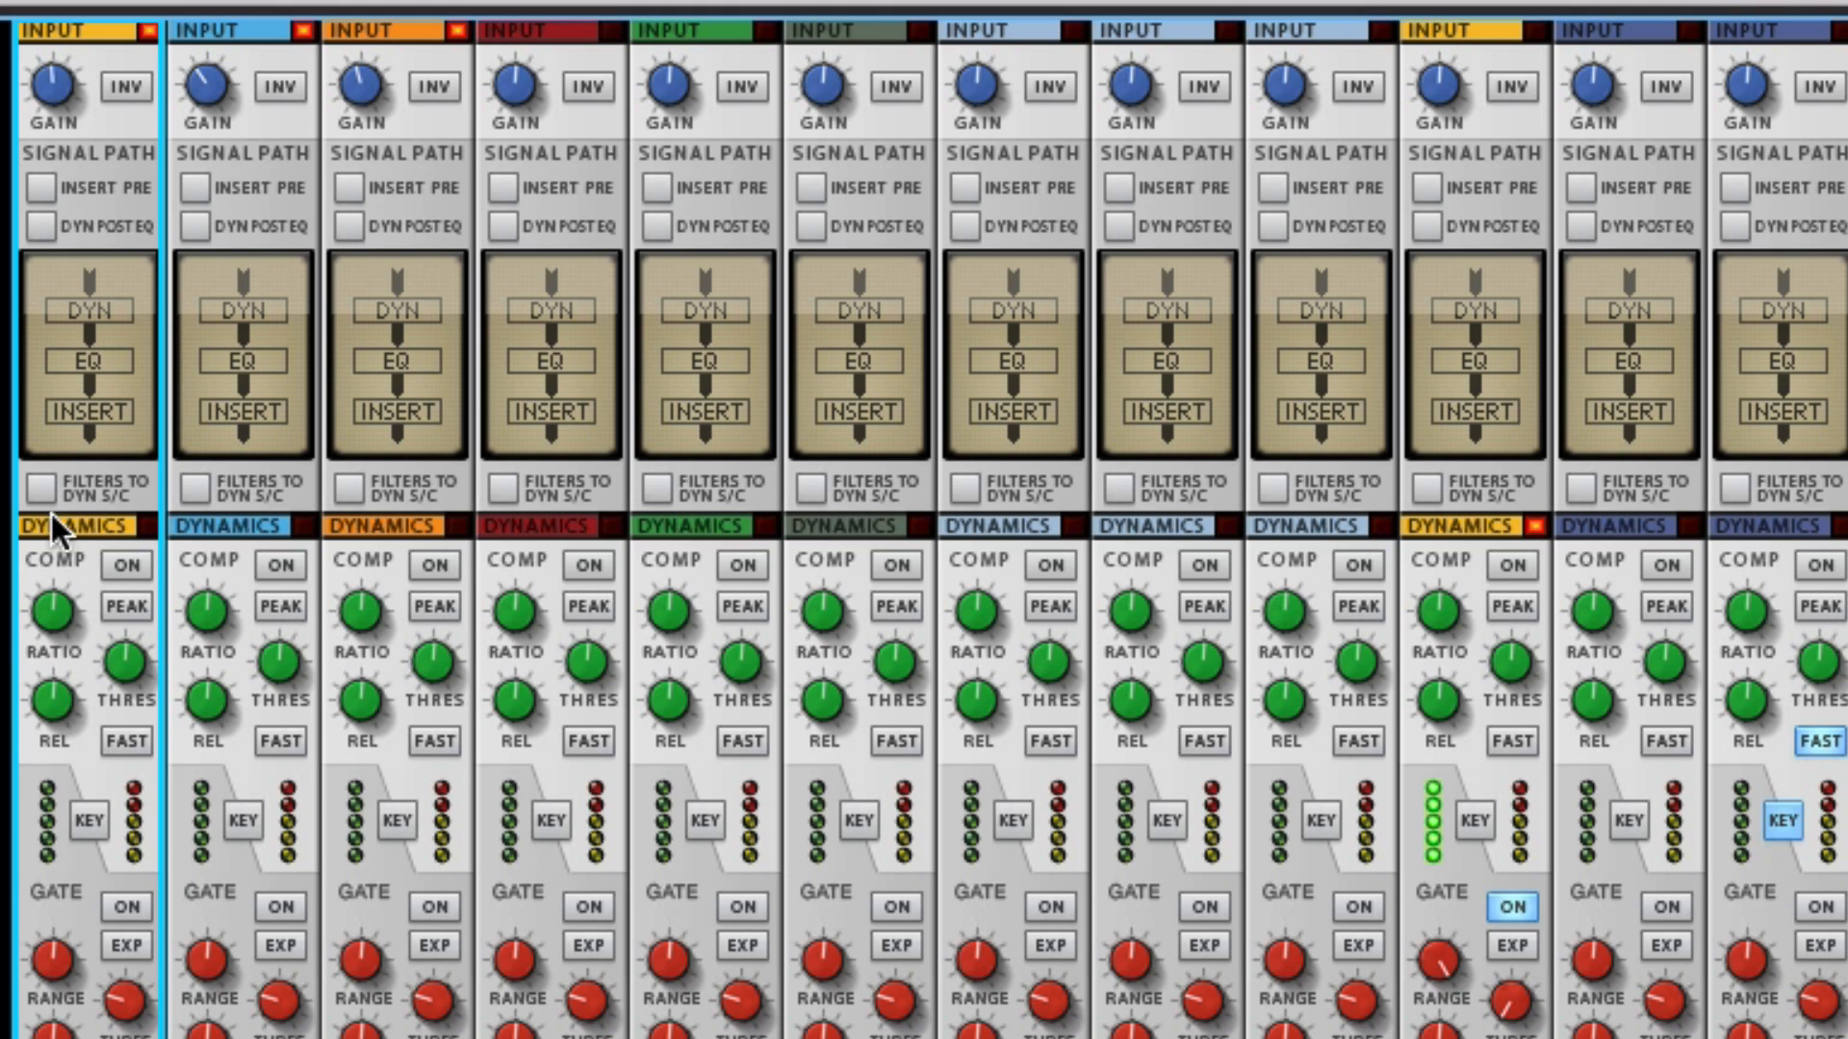
# - Route the first channel's filters to the dynamics sidechain and enable its high-pass filter with a raised cutoff frequency
pyautogui.click(42, 486)
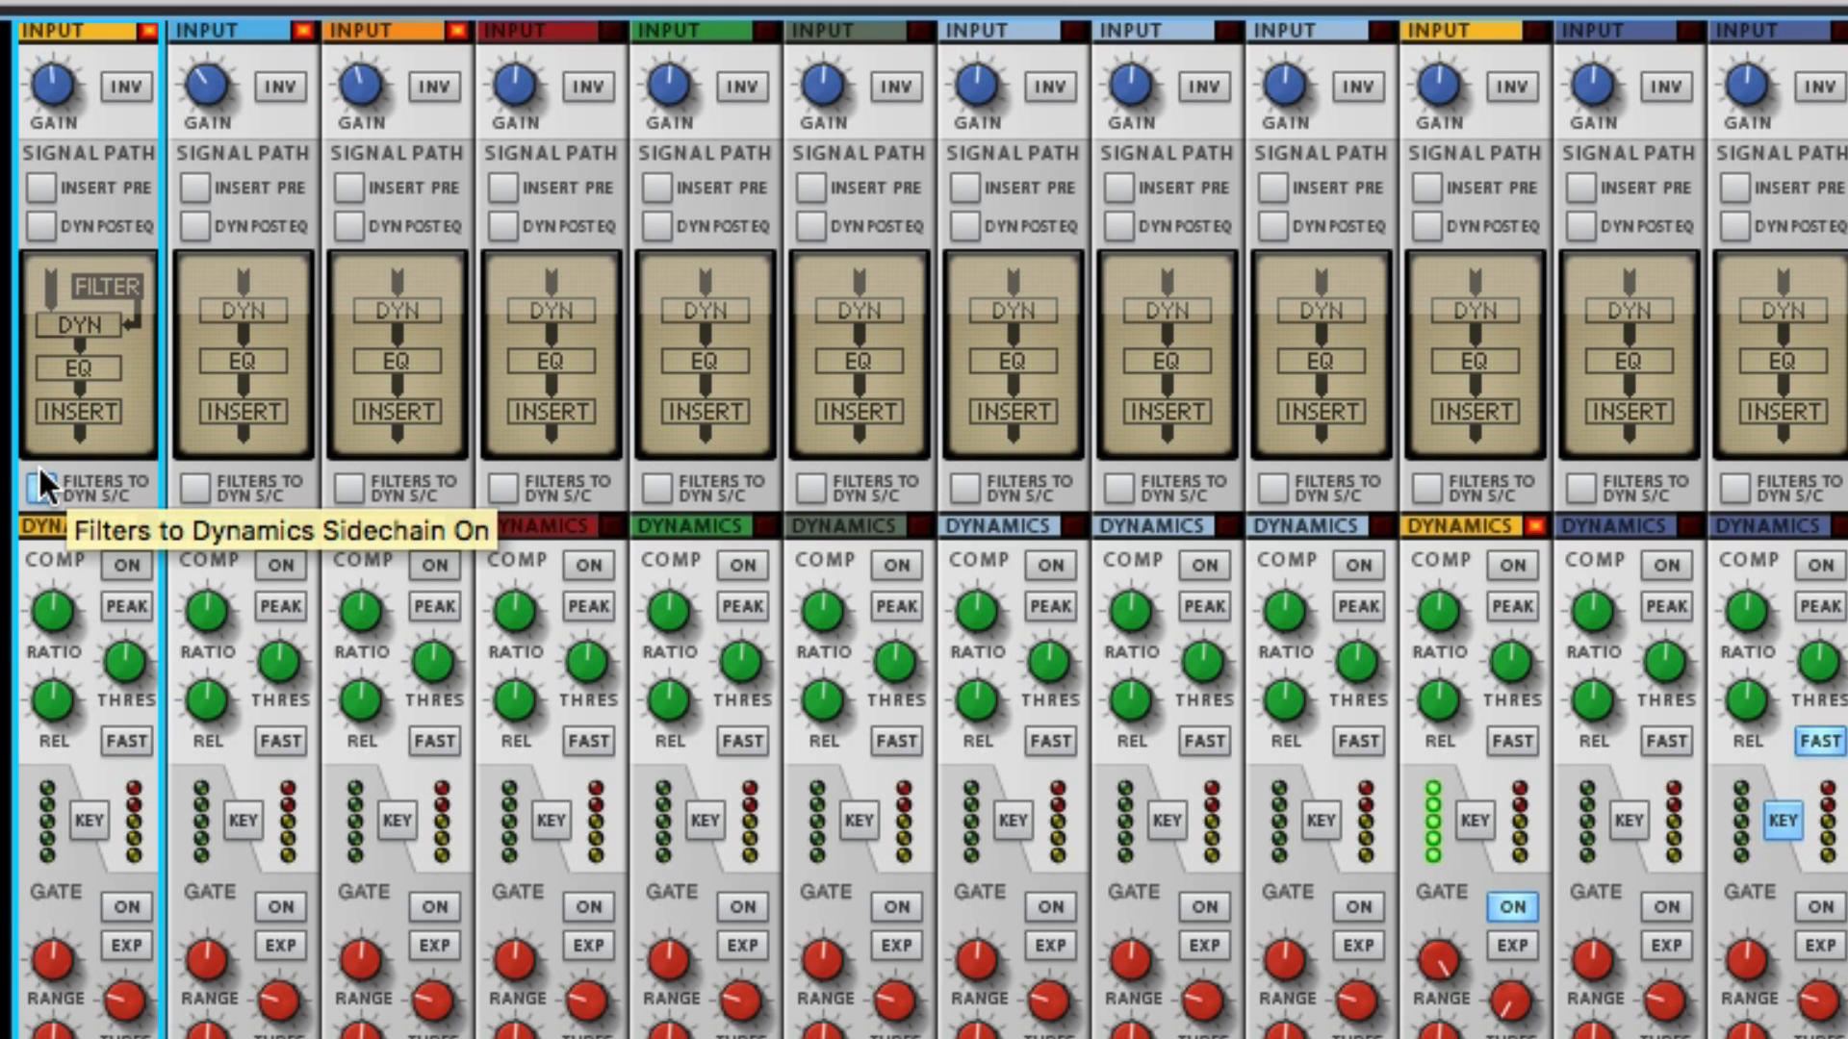
pyautogui.scroll(-10, 43, 491)
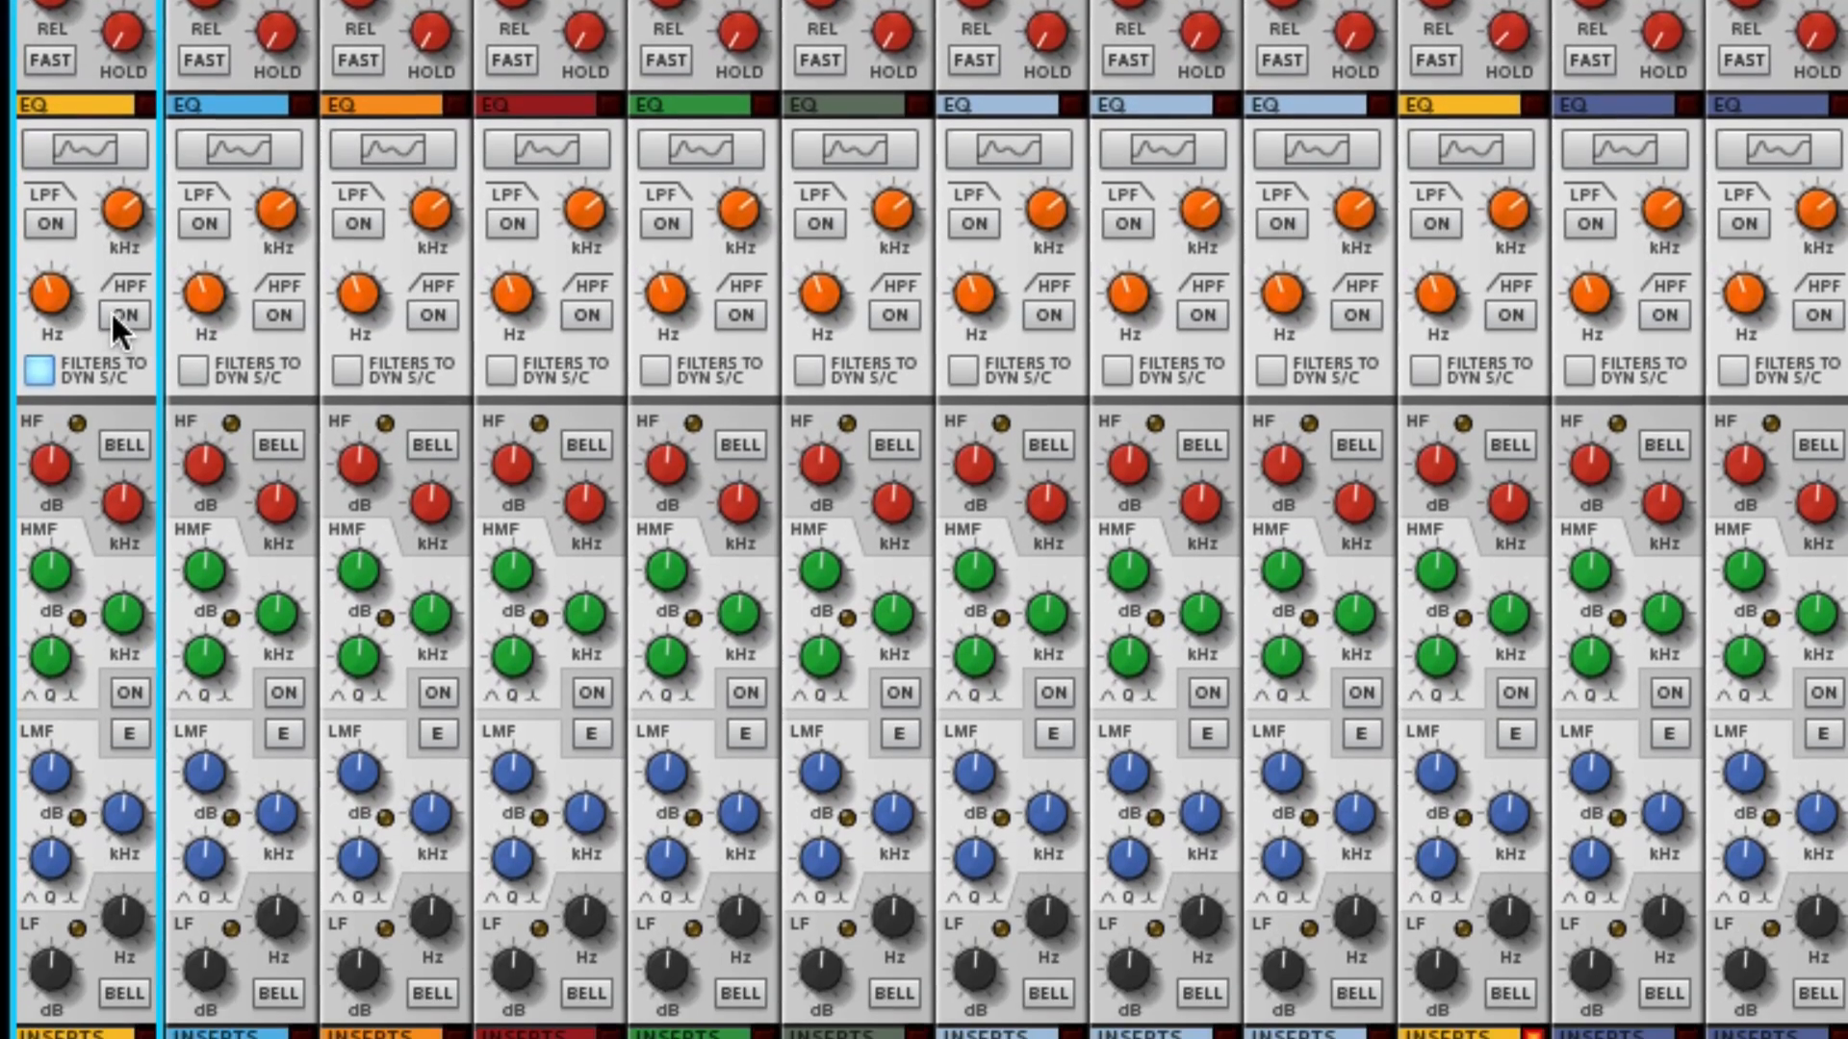
pyautogui.click(113, 310)
pyautogui.moveTo(54, 298); pyautogui.dragTo(79, 62)
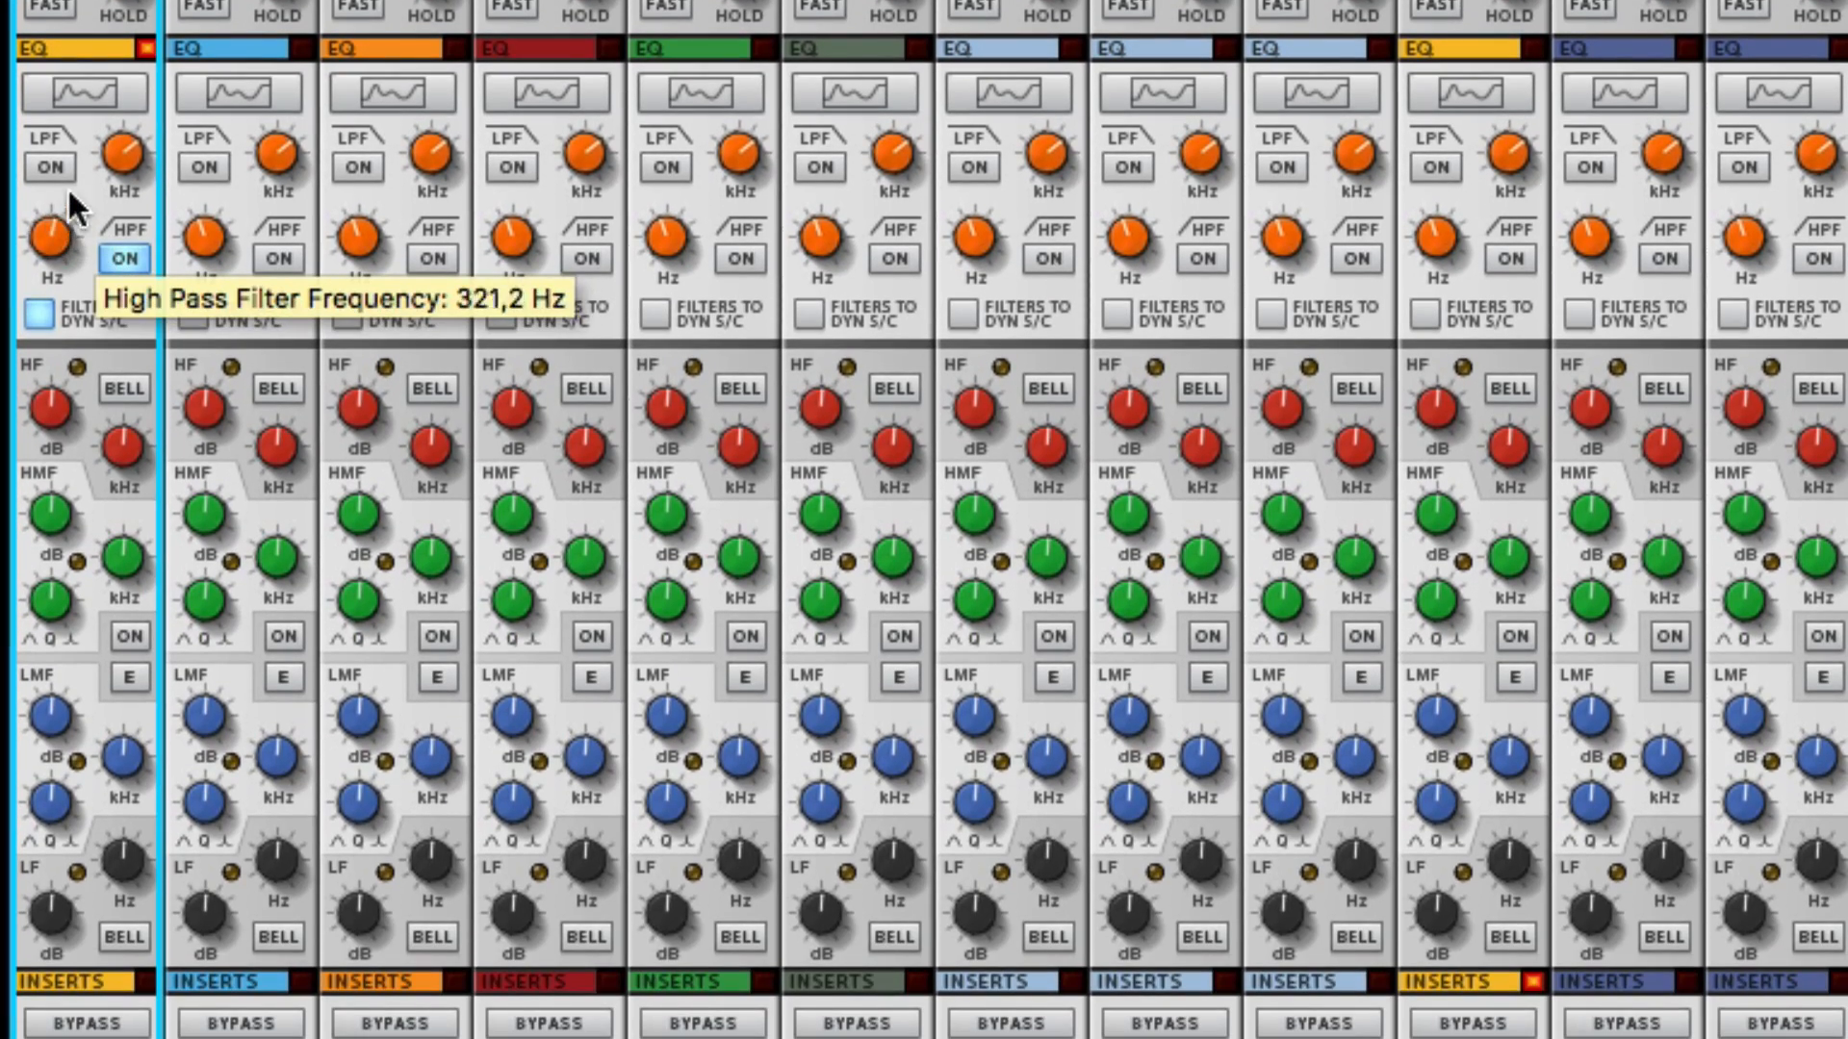
pyautogui.scroll(10, 90, 323)
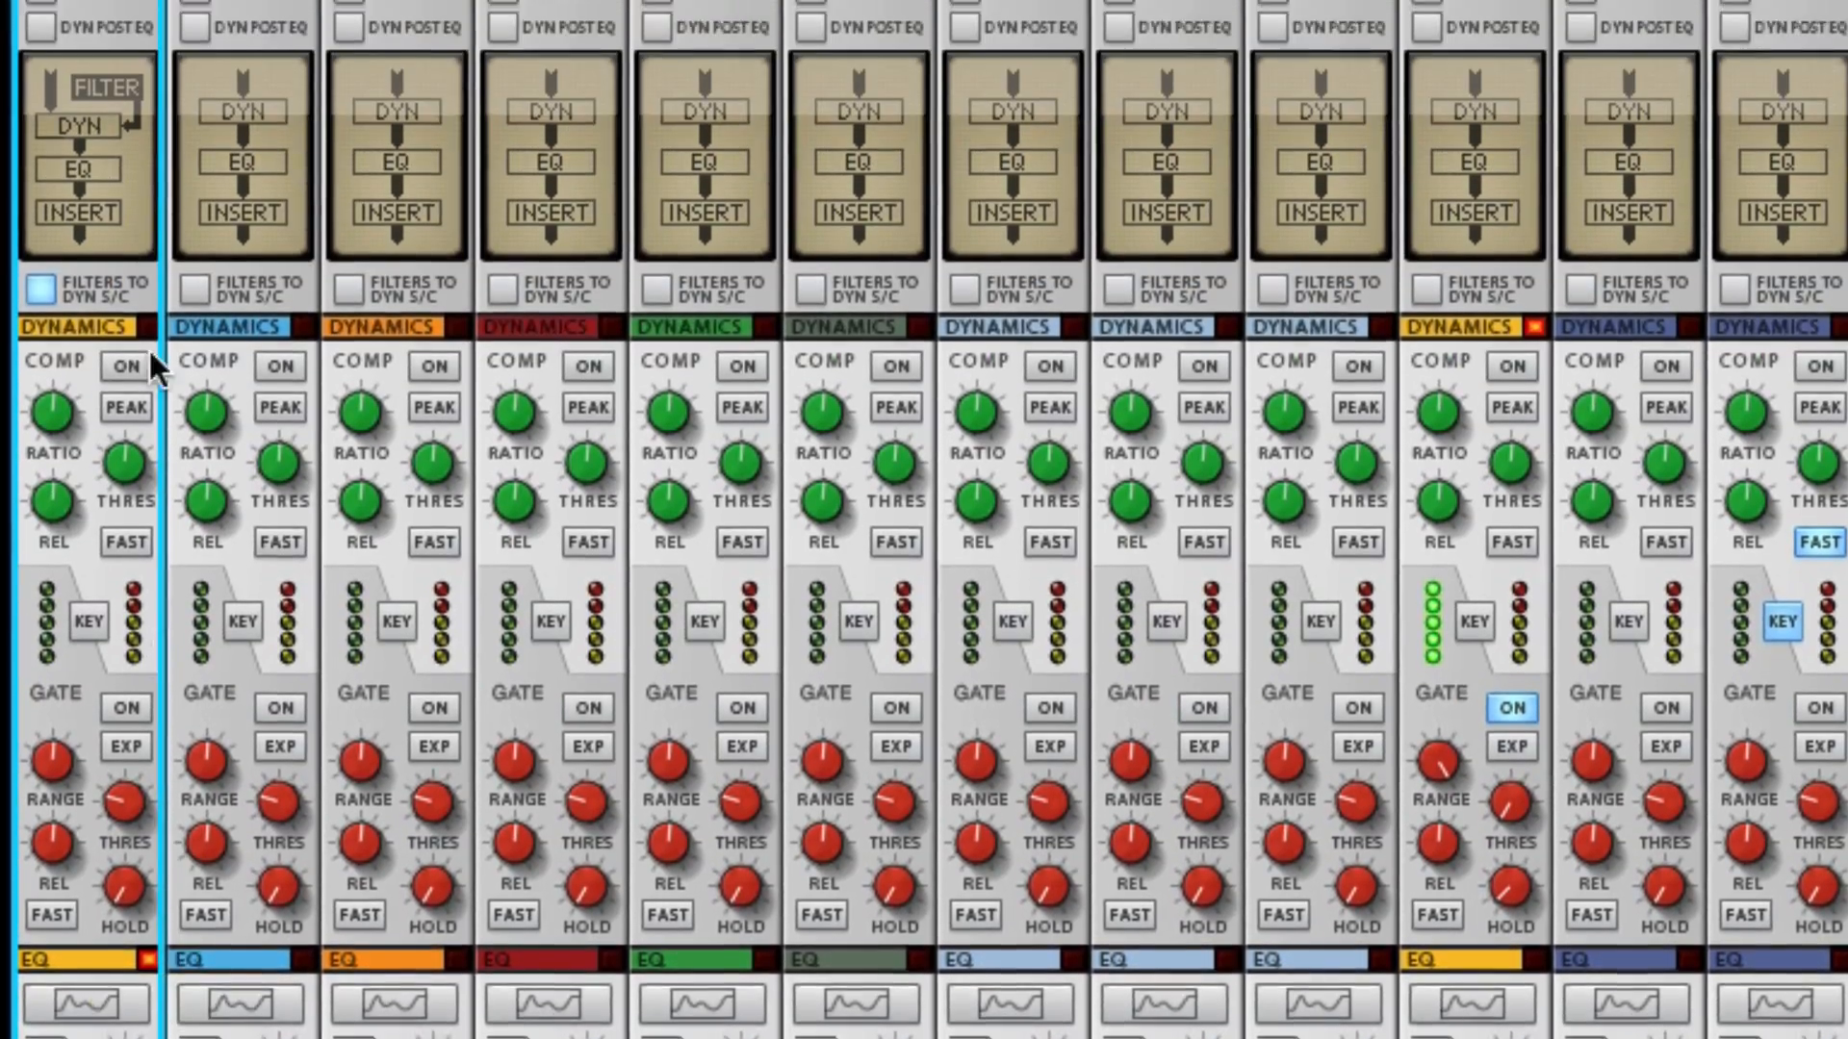
pyautogui.scroll(3, 154, 371)
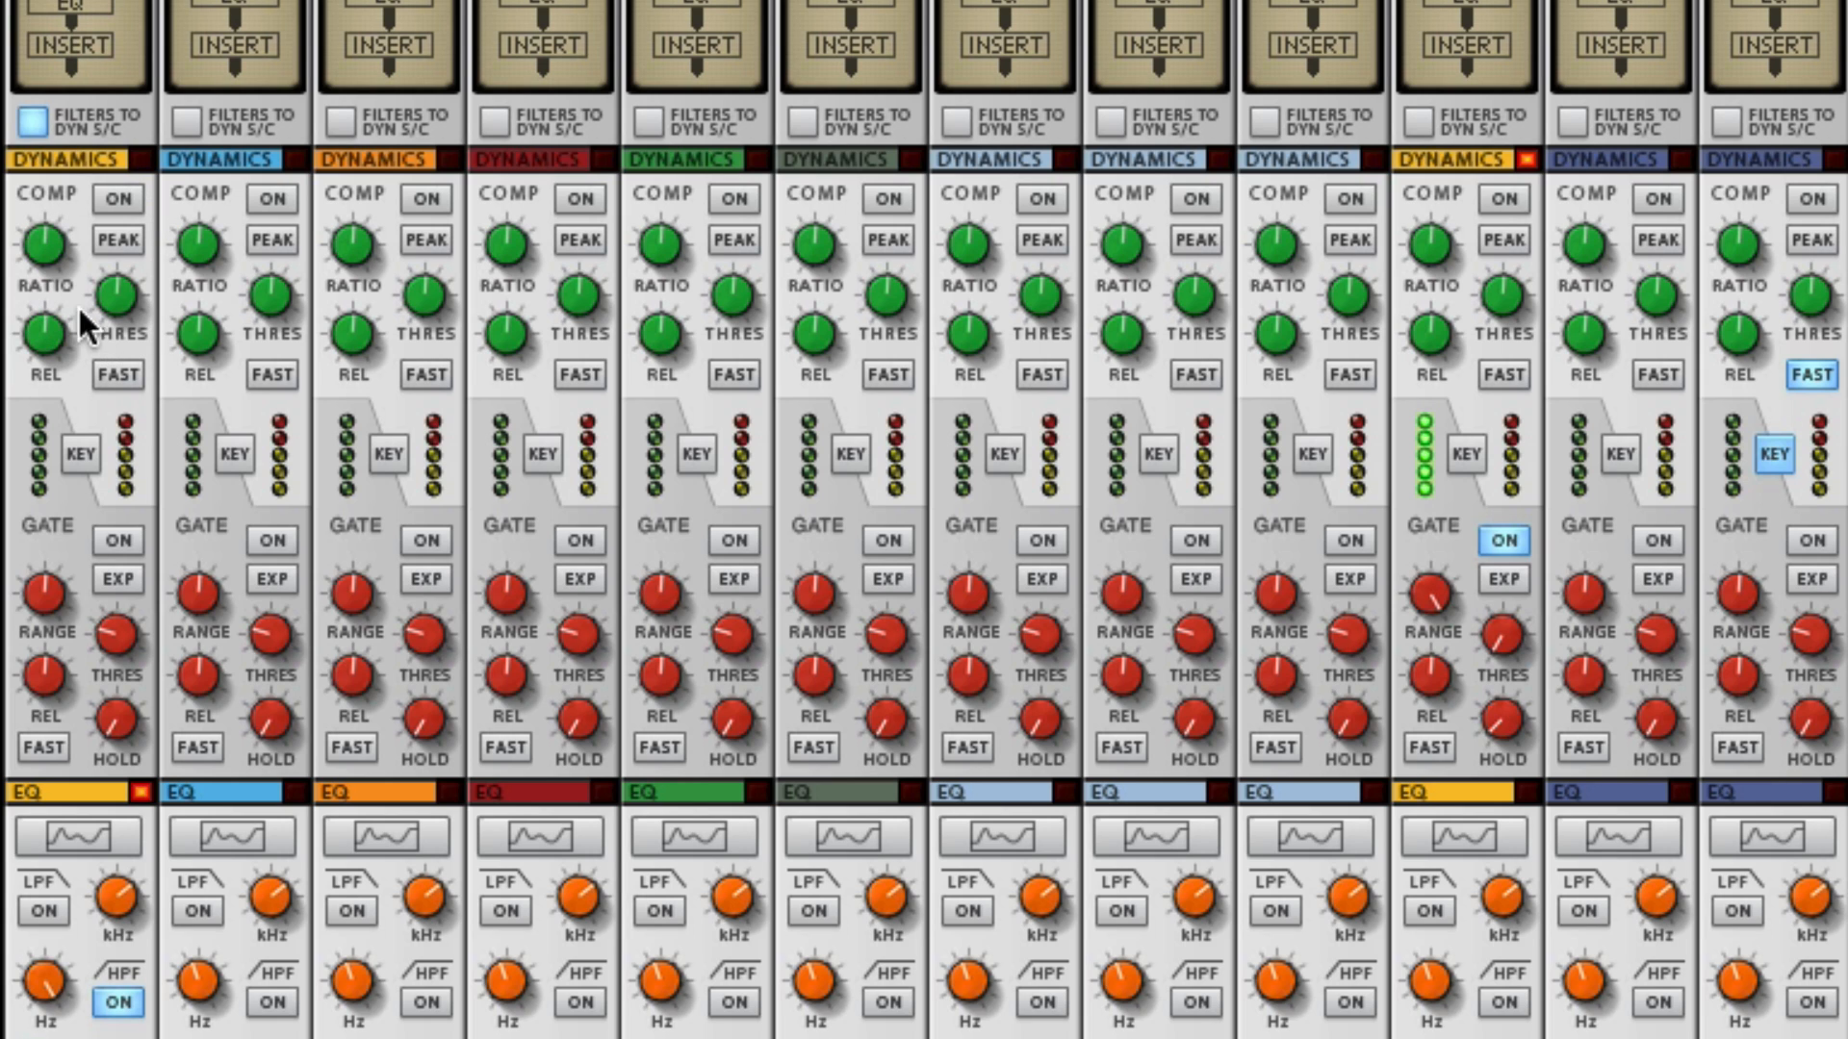
# - Try the compressor's Peak mode and its on state on the first channel, leaving both off
pyautogui.click(124, 236)
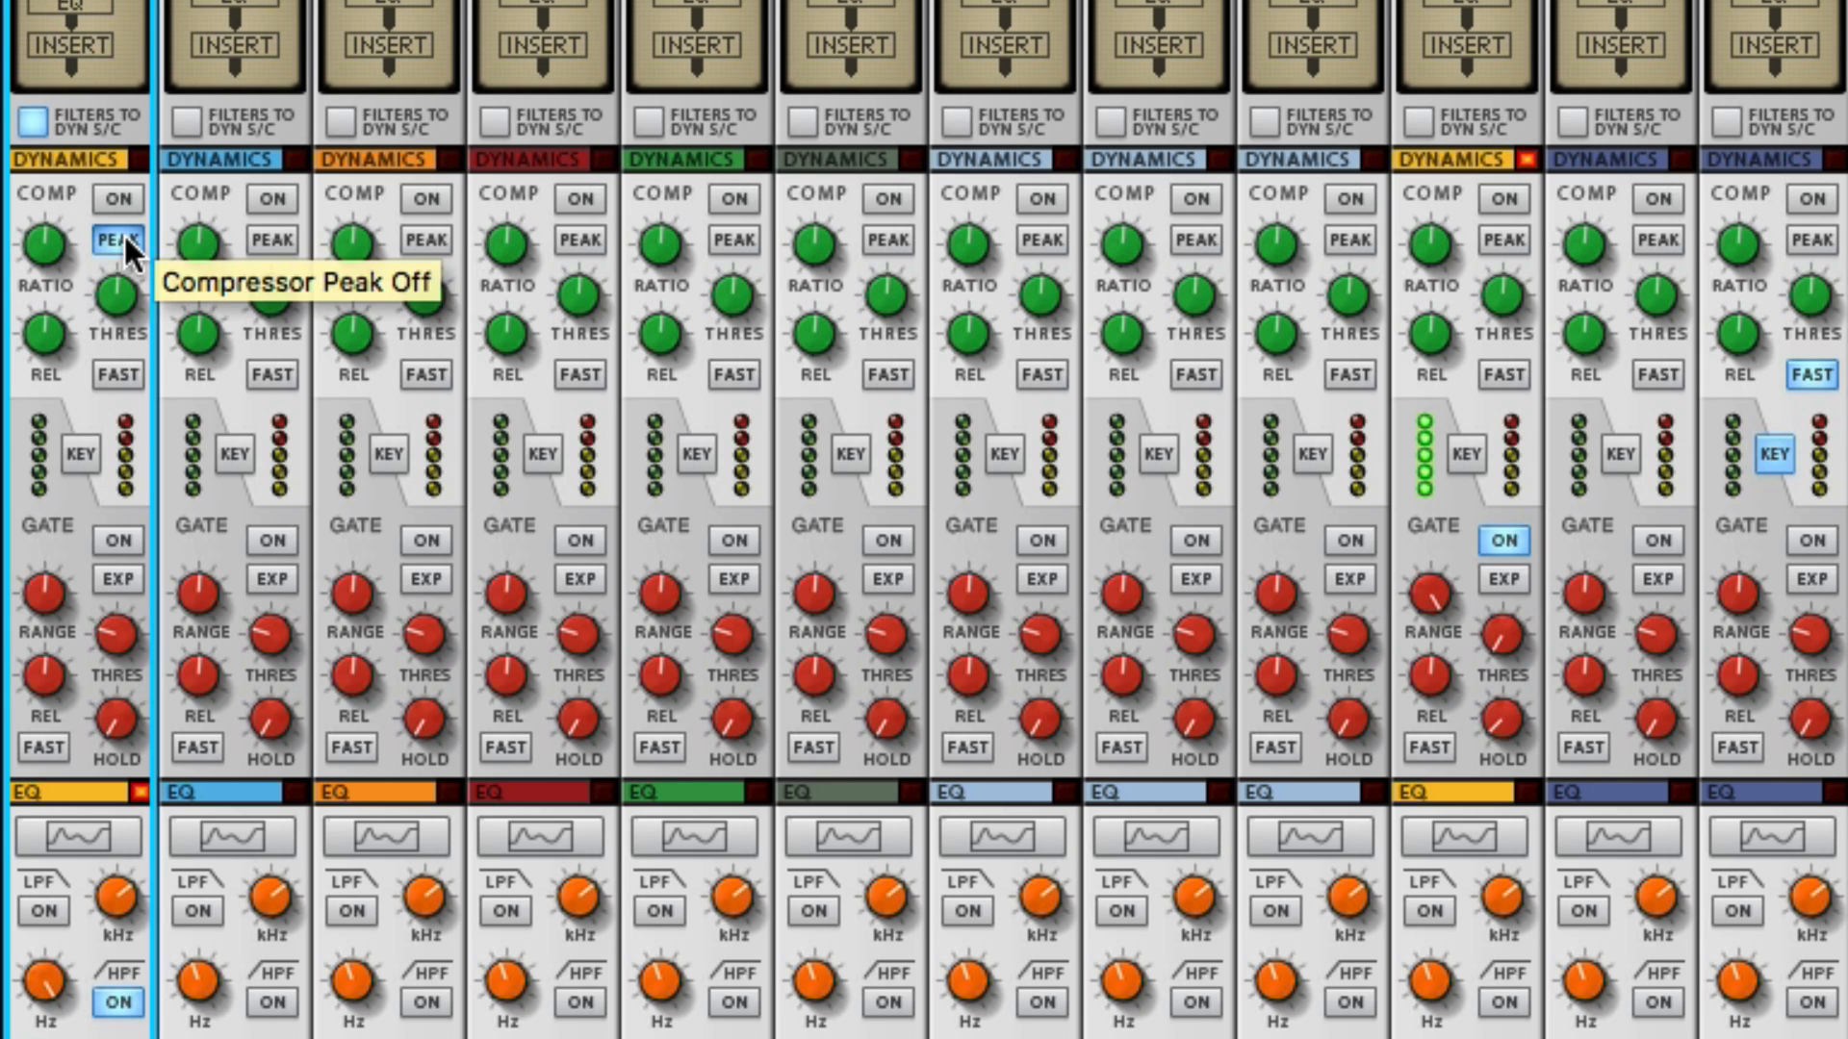
pyautogui.click(125, 234)
pyautogui.click(126, 194)
pyautogui.click(126, 195)
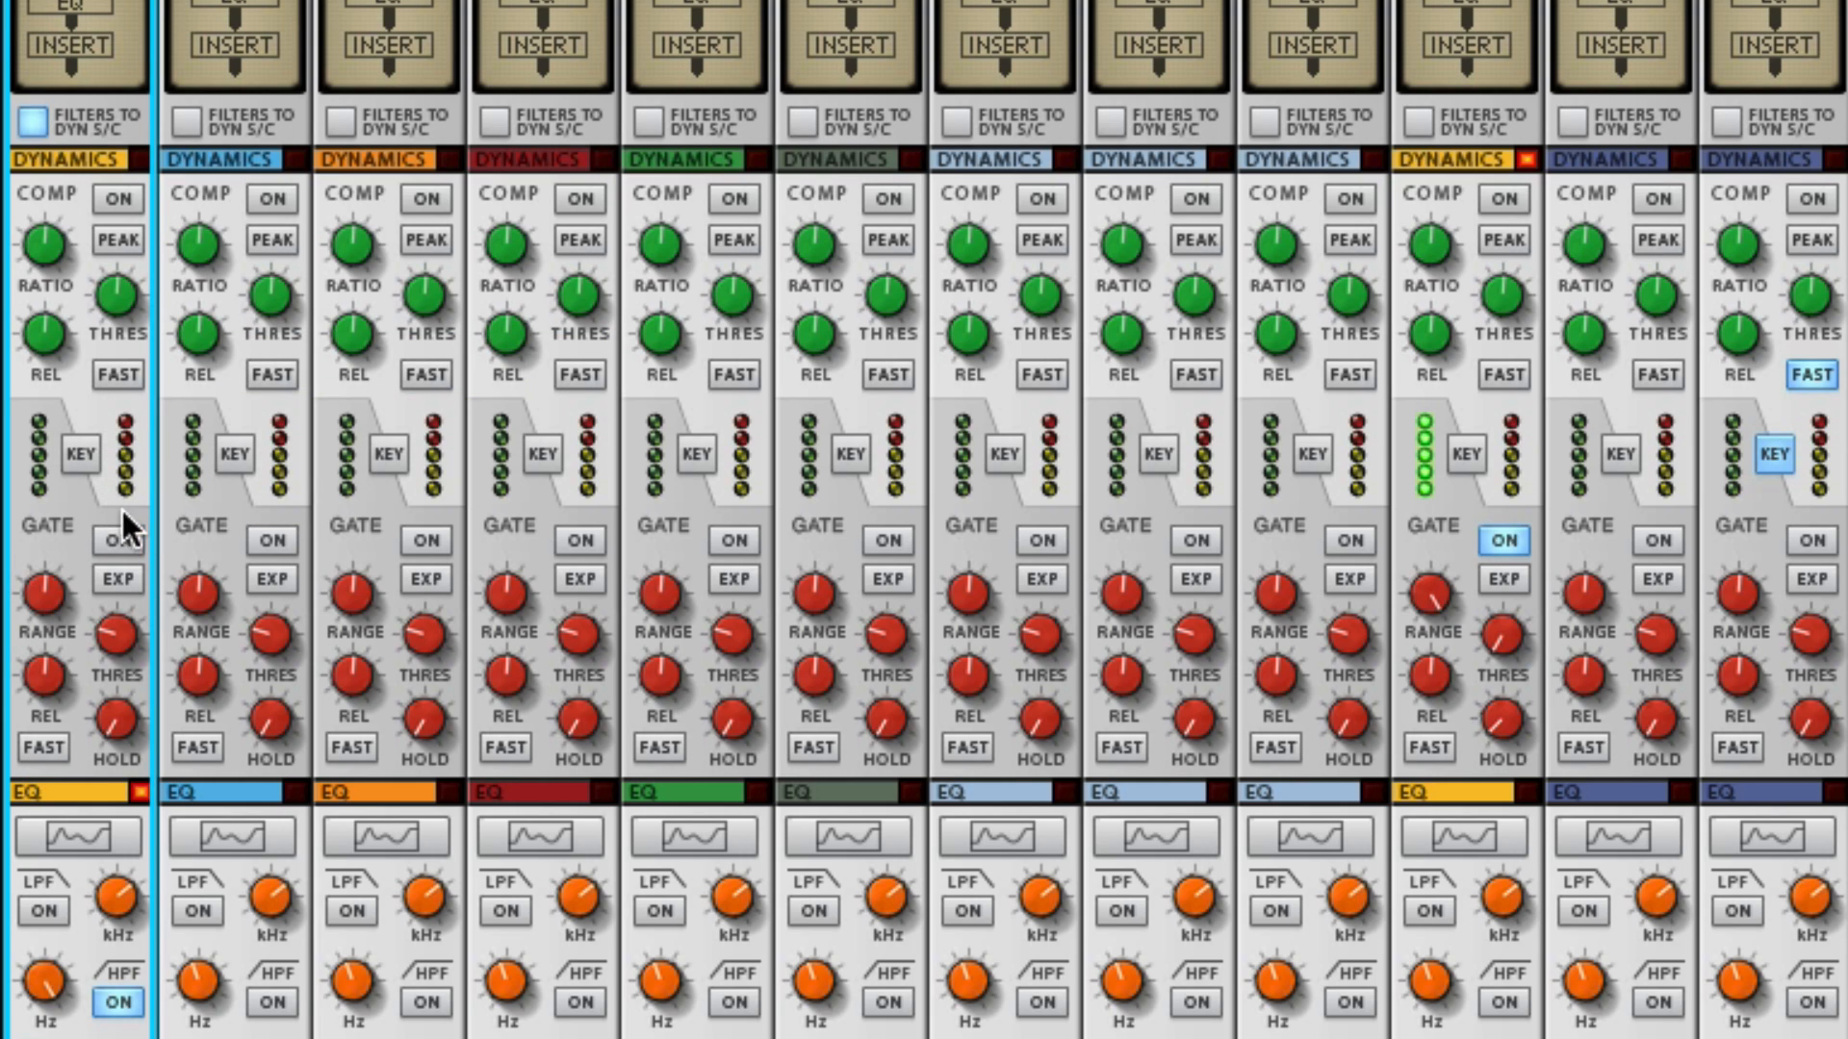
# - Enable the gate on the first channel and adjust its threshold
pyautogui.click(119, 541)
pyautogui.moveTo(116, 636); pyautogui.dragTo(82, 329)
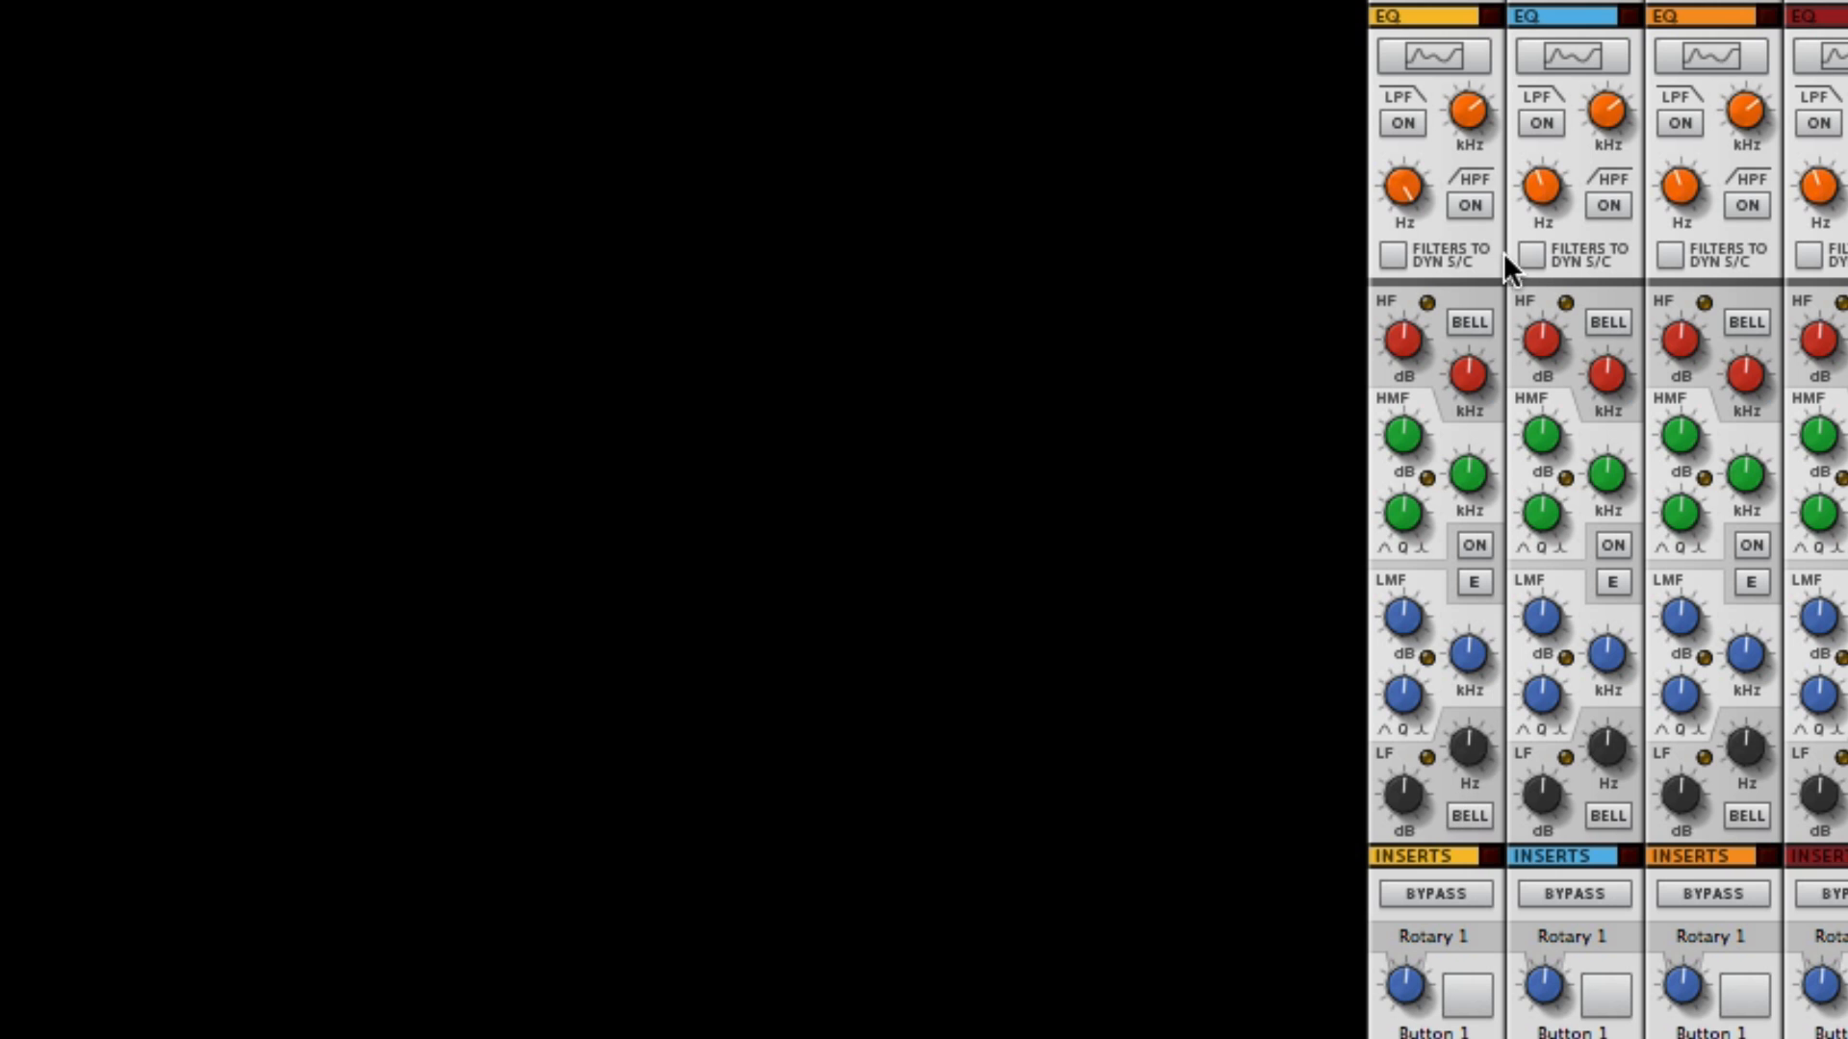
# - Open the Spectrum EQ for the first channel, place it clear of the channel strips and preview the low-pass filter
pyautogui.click(1439, 51)
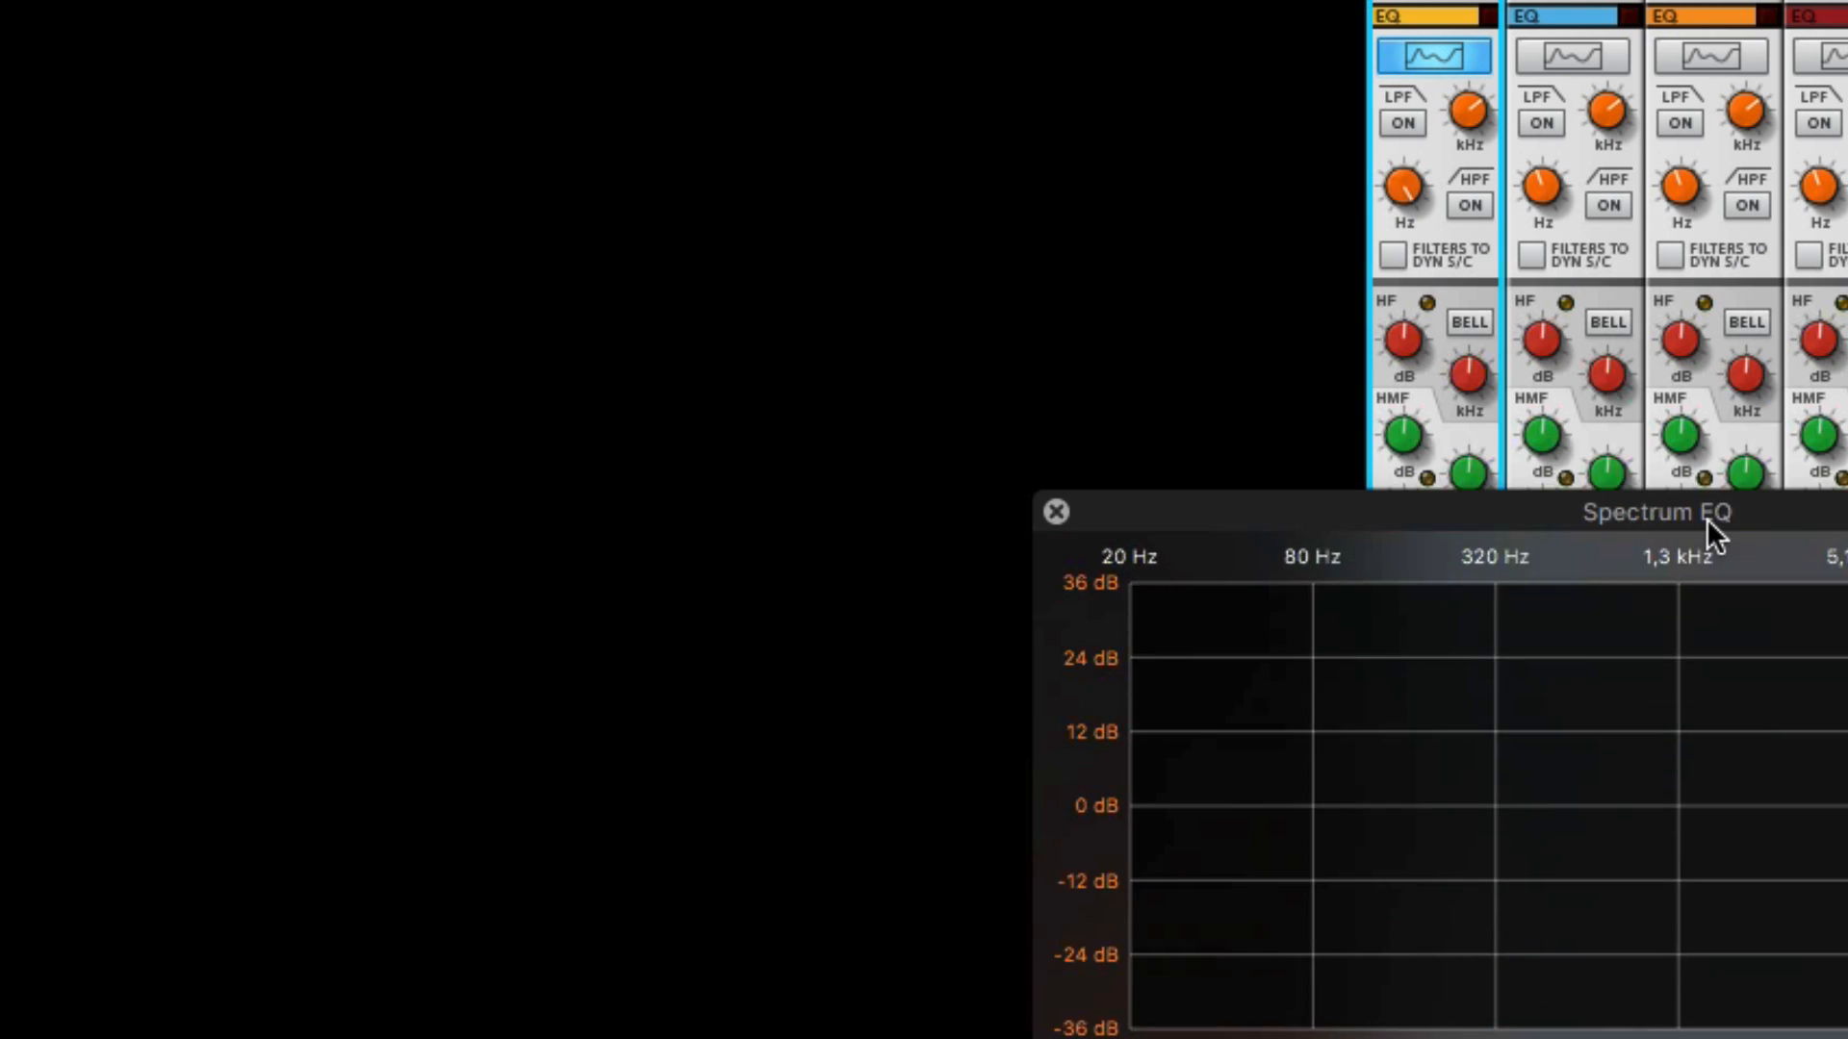
pyautogui.moveTo(1707, 519); pyautogui.dragTo(751, 376)
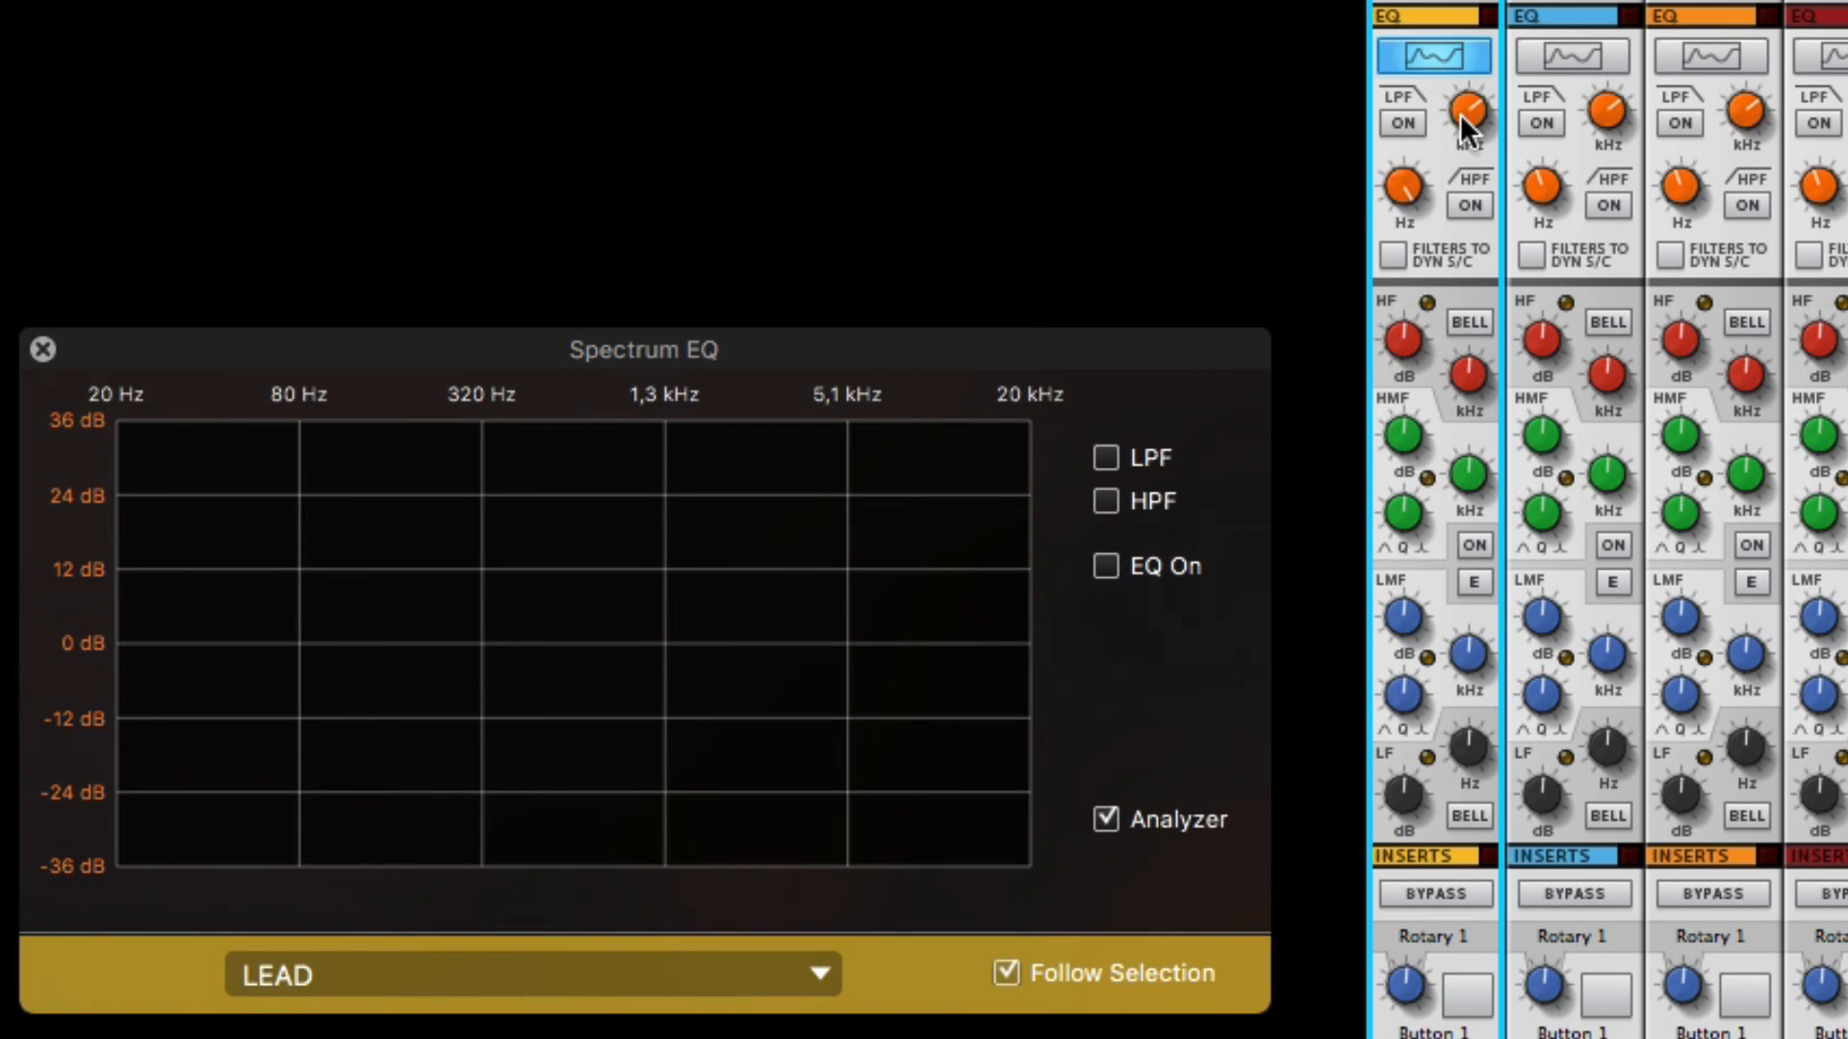
pyautogui.click(1401, 121)
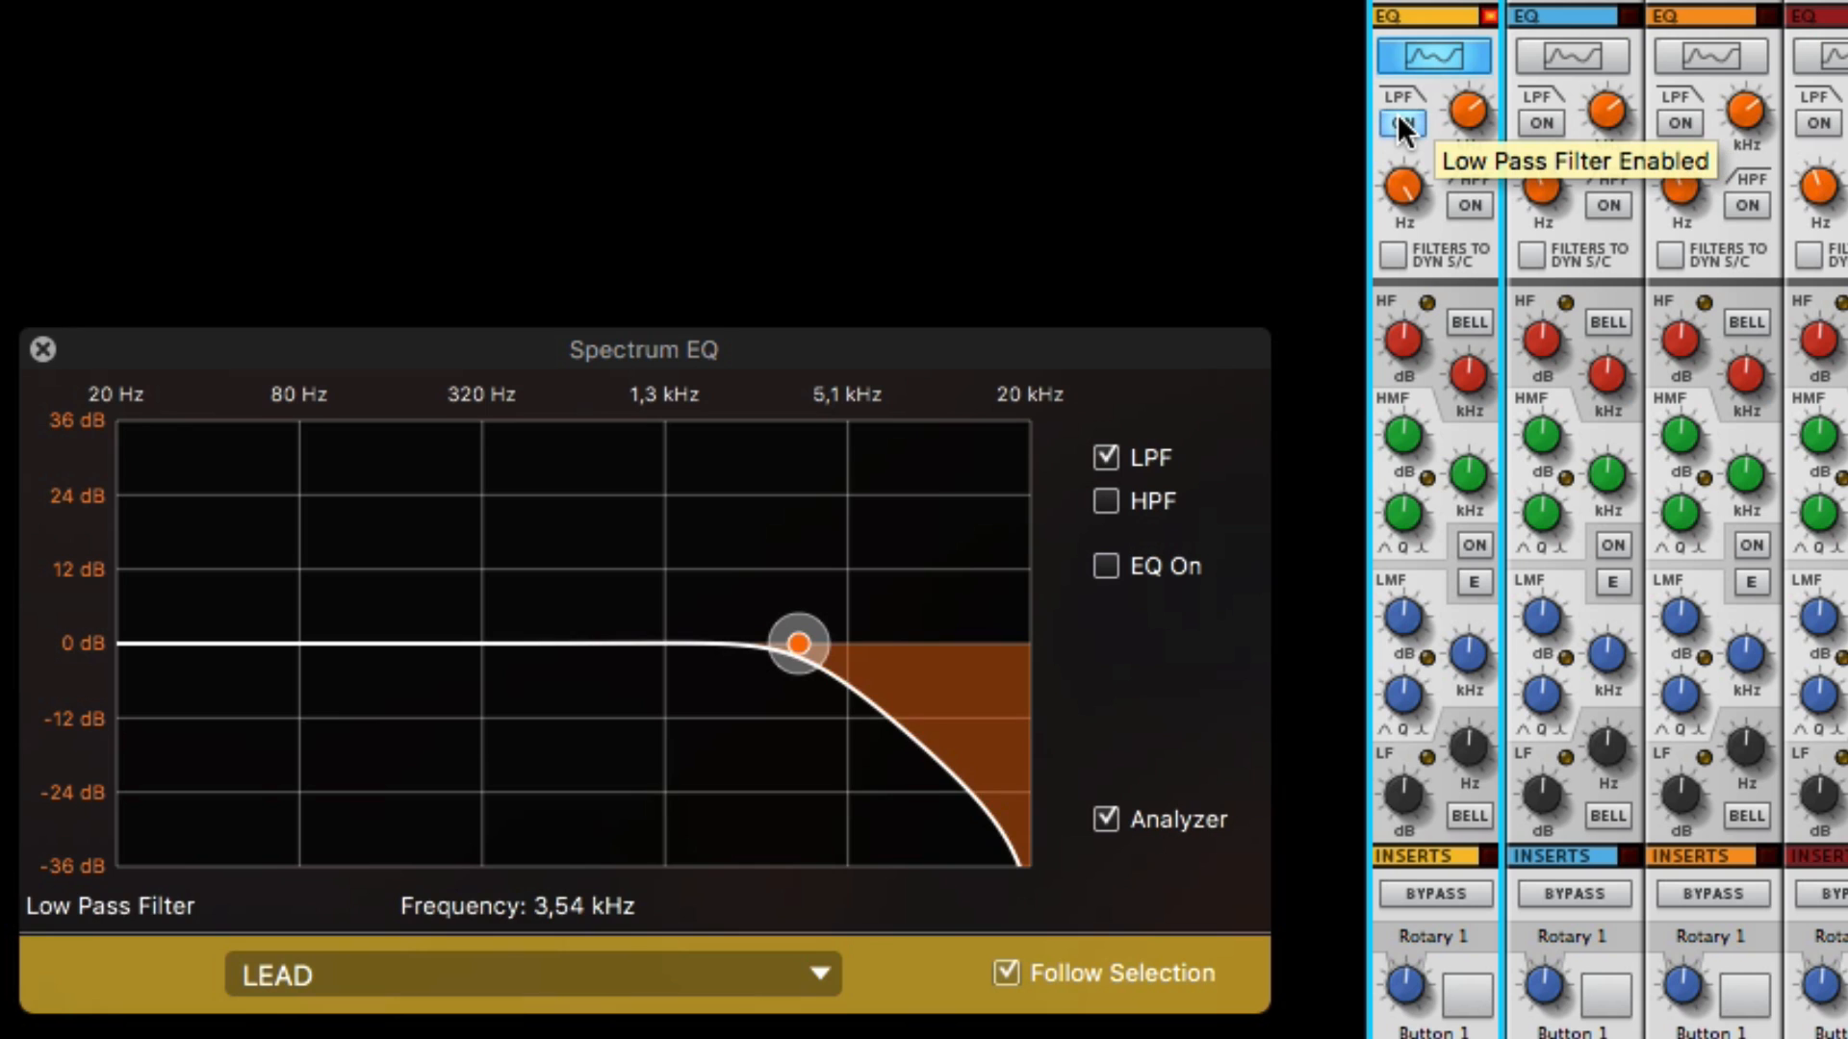
pyautogui.click(1400, 121)
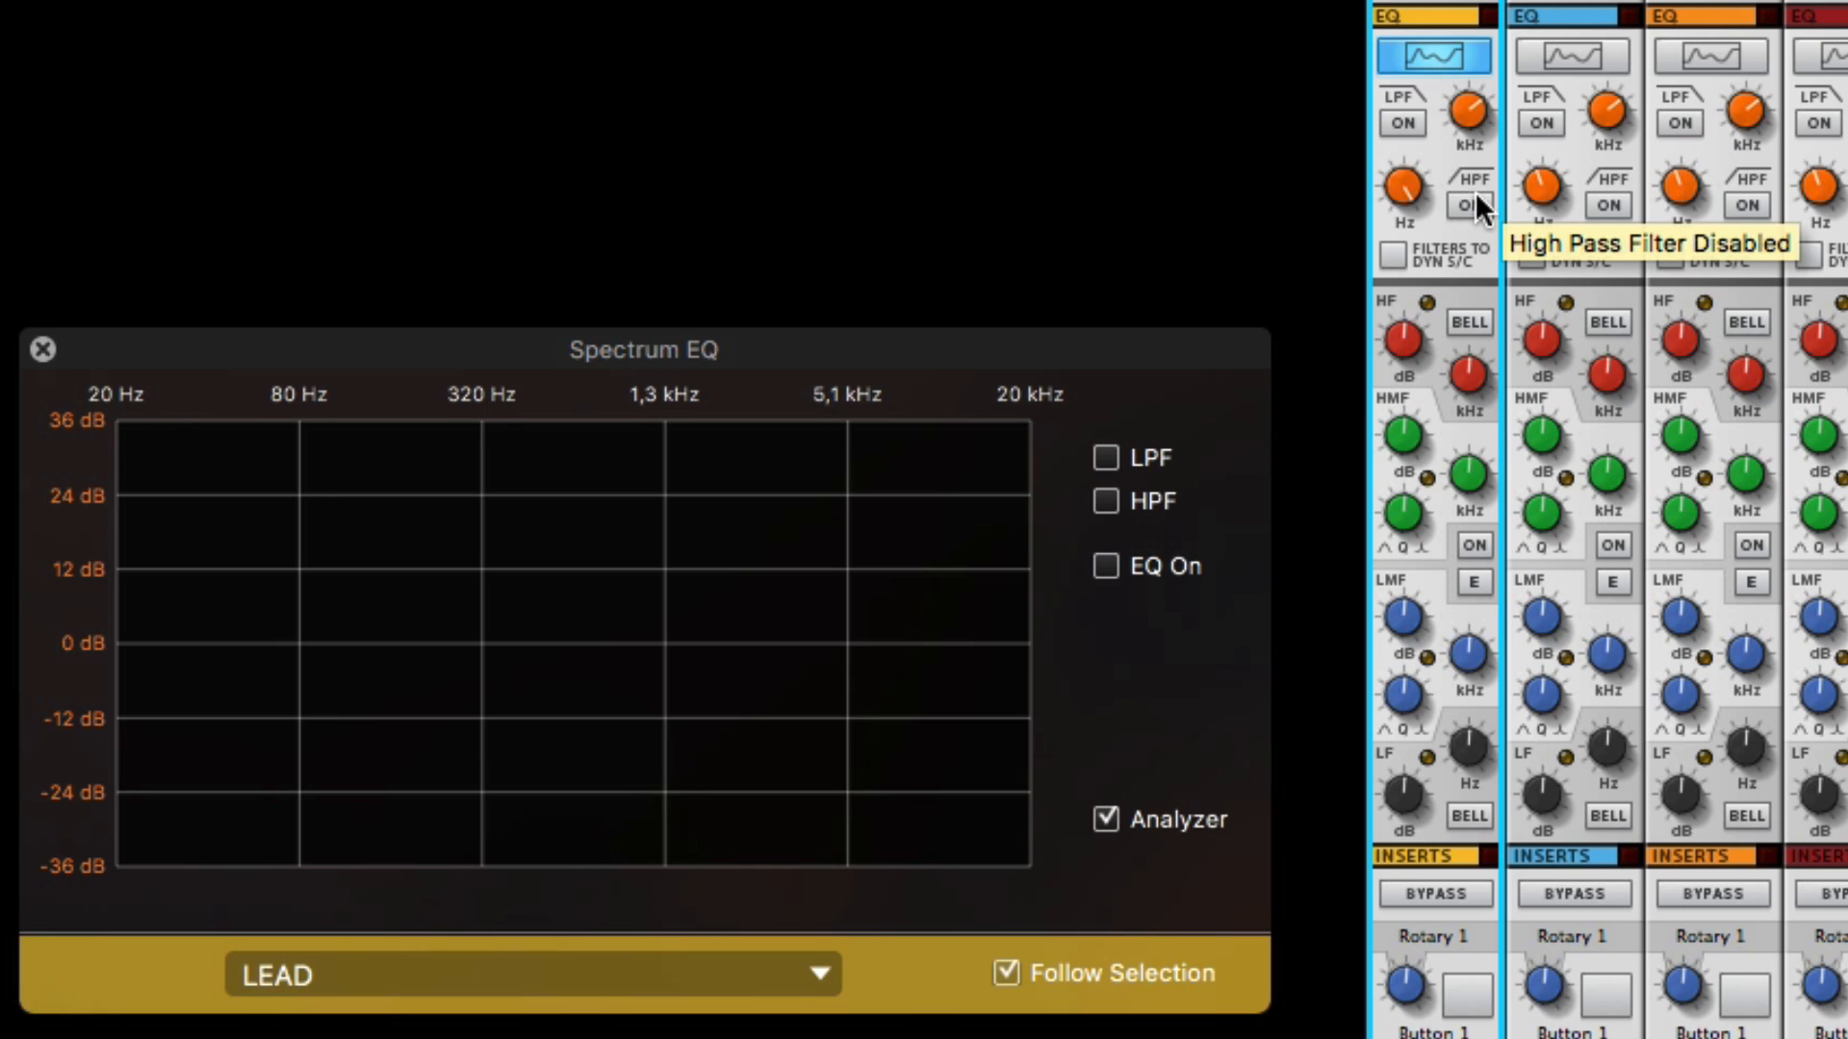
# - Enable the LEAD channel's high-pass filter with a lower cutoff and its low-pass filter at 11.17 kHz
pyautogui.click(1472, 204)
pyautogui.moveTo(1417, 190); pyautogui.dragTo(1420, 354)
pyautogui.click(1403, 122)
pyautogui.moveTo(1472, 111); pyautogui.dragTo(1477, 34)
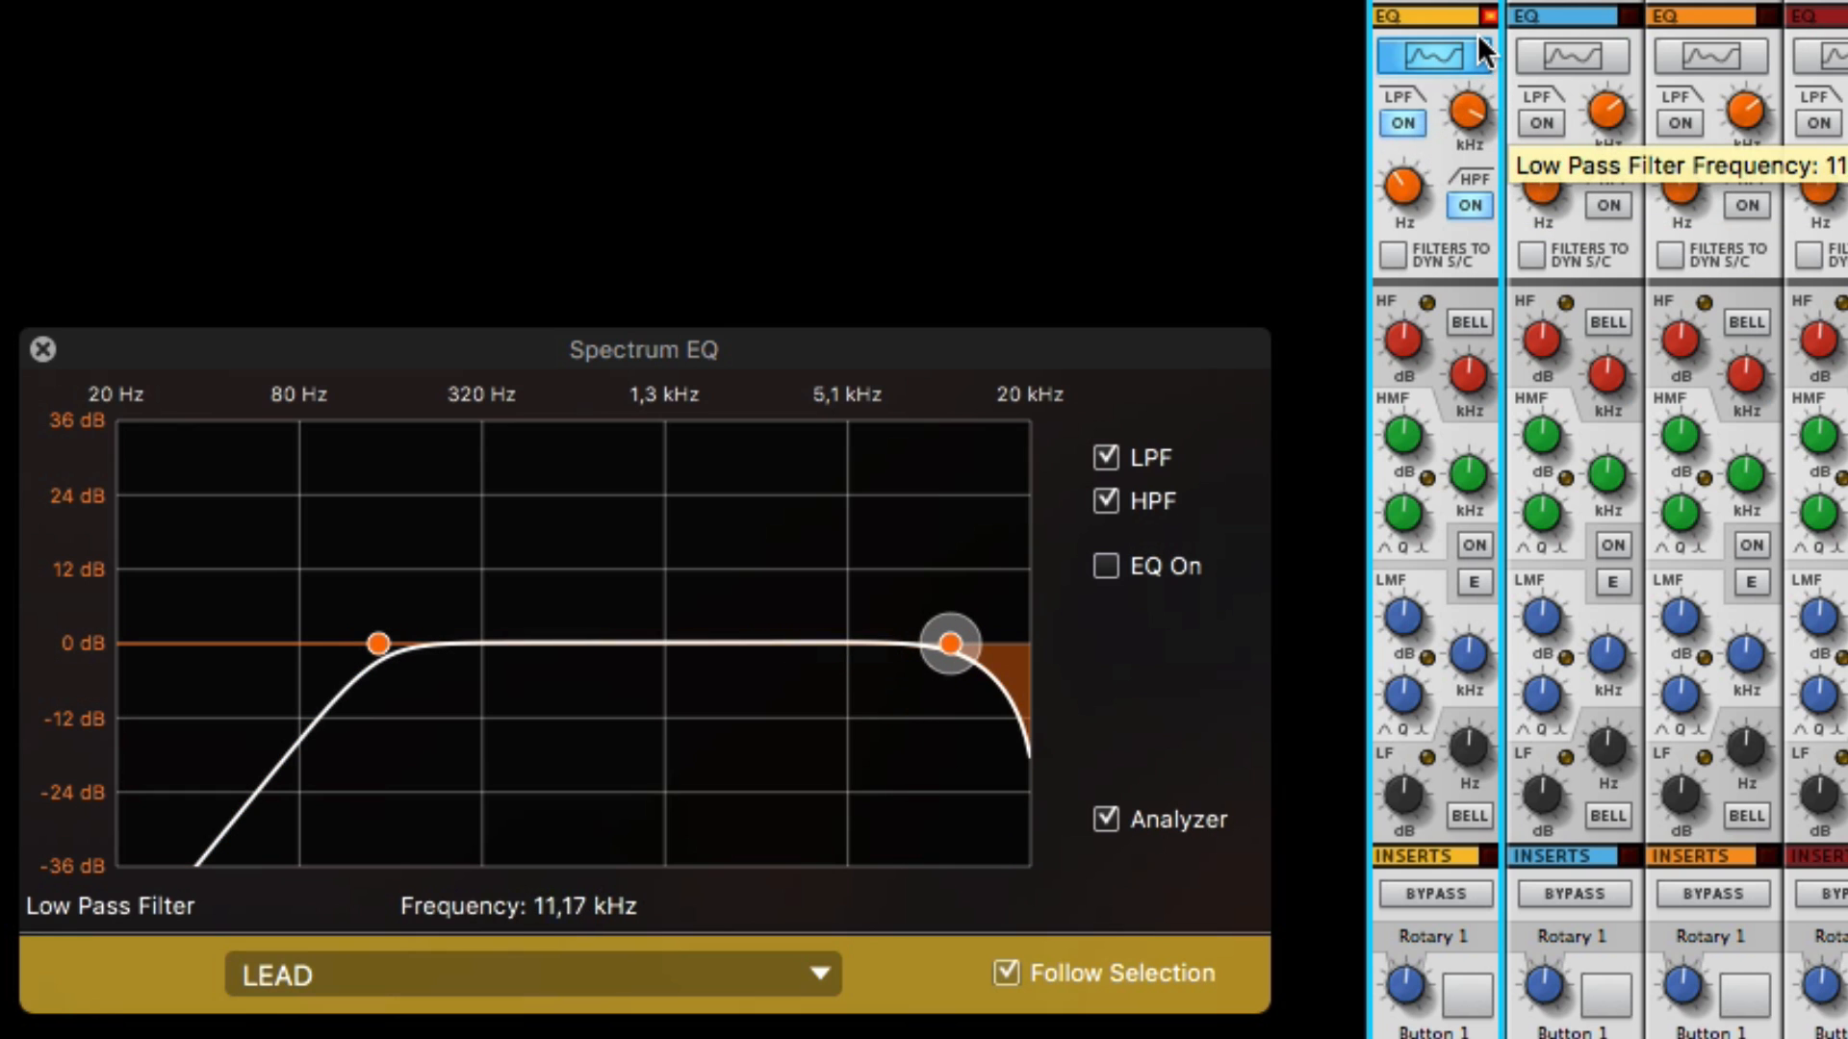
# - Enable the LEAD channel's EQ and set the high-mid band to 1.60 kHz, 3.81 dB gain and Q 2.50
pyautogui.click(1478, 544)
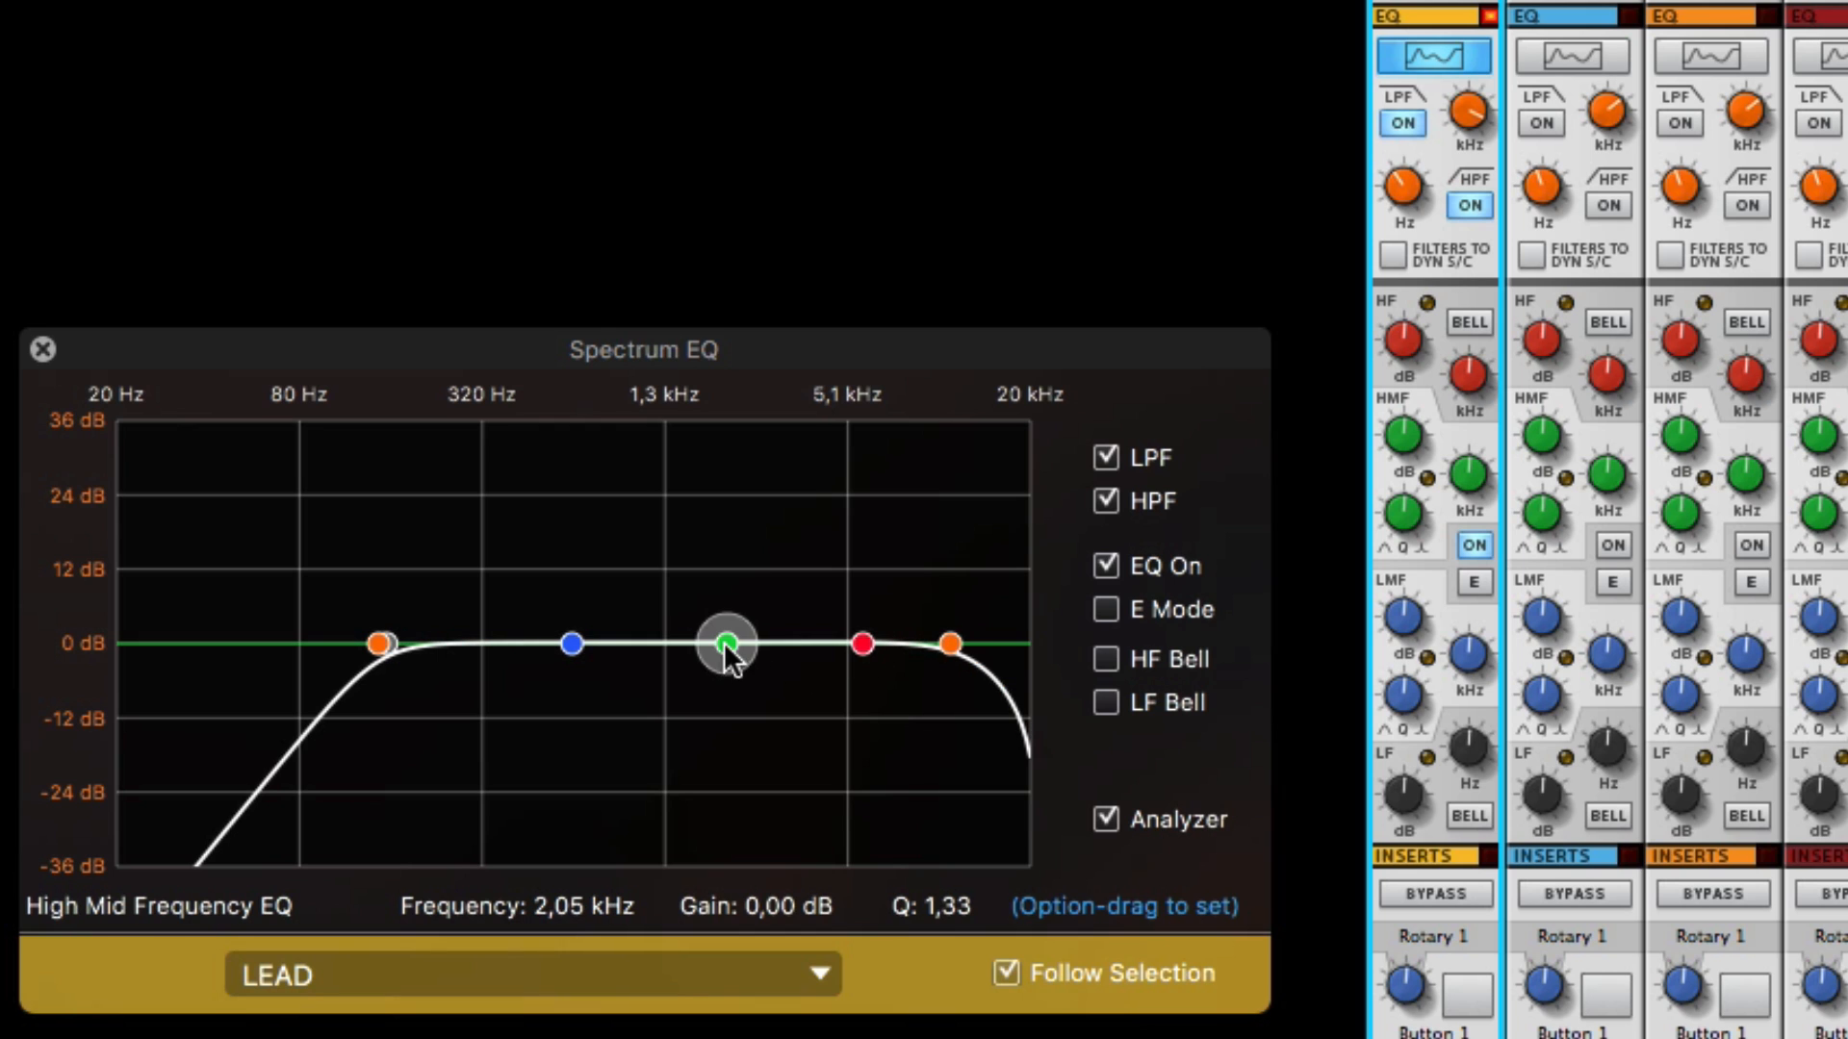
pyautogui.moveTo(1463, 474); pyautogui.dragTo(1400, 347)
pyautogui.moveTo(1401, 510); pyautogui.dragTo(1401, 368)
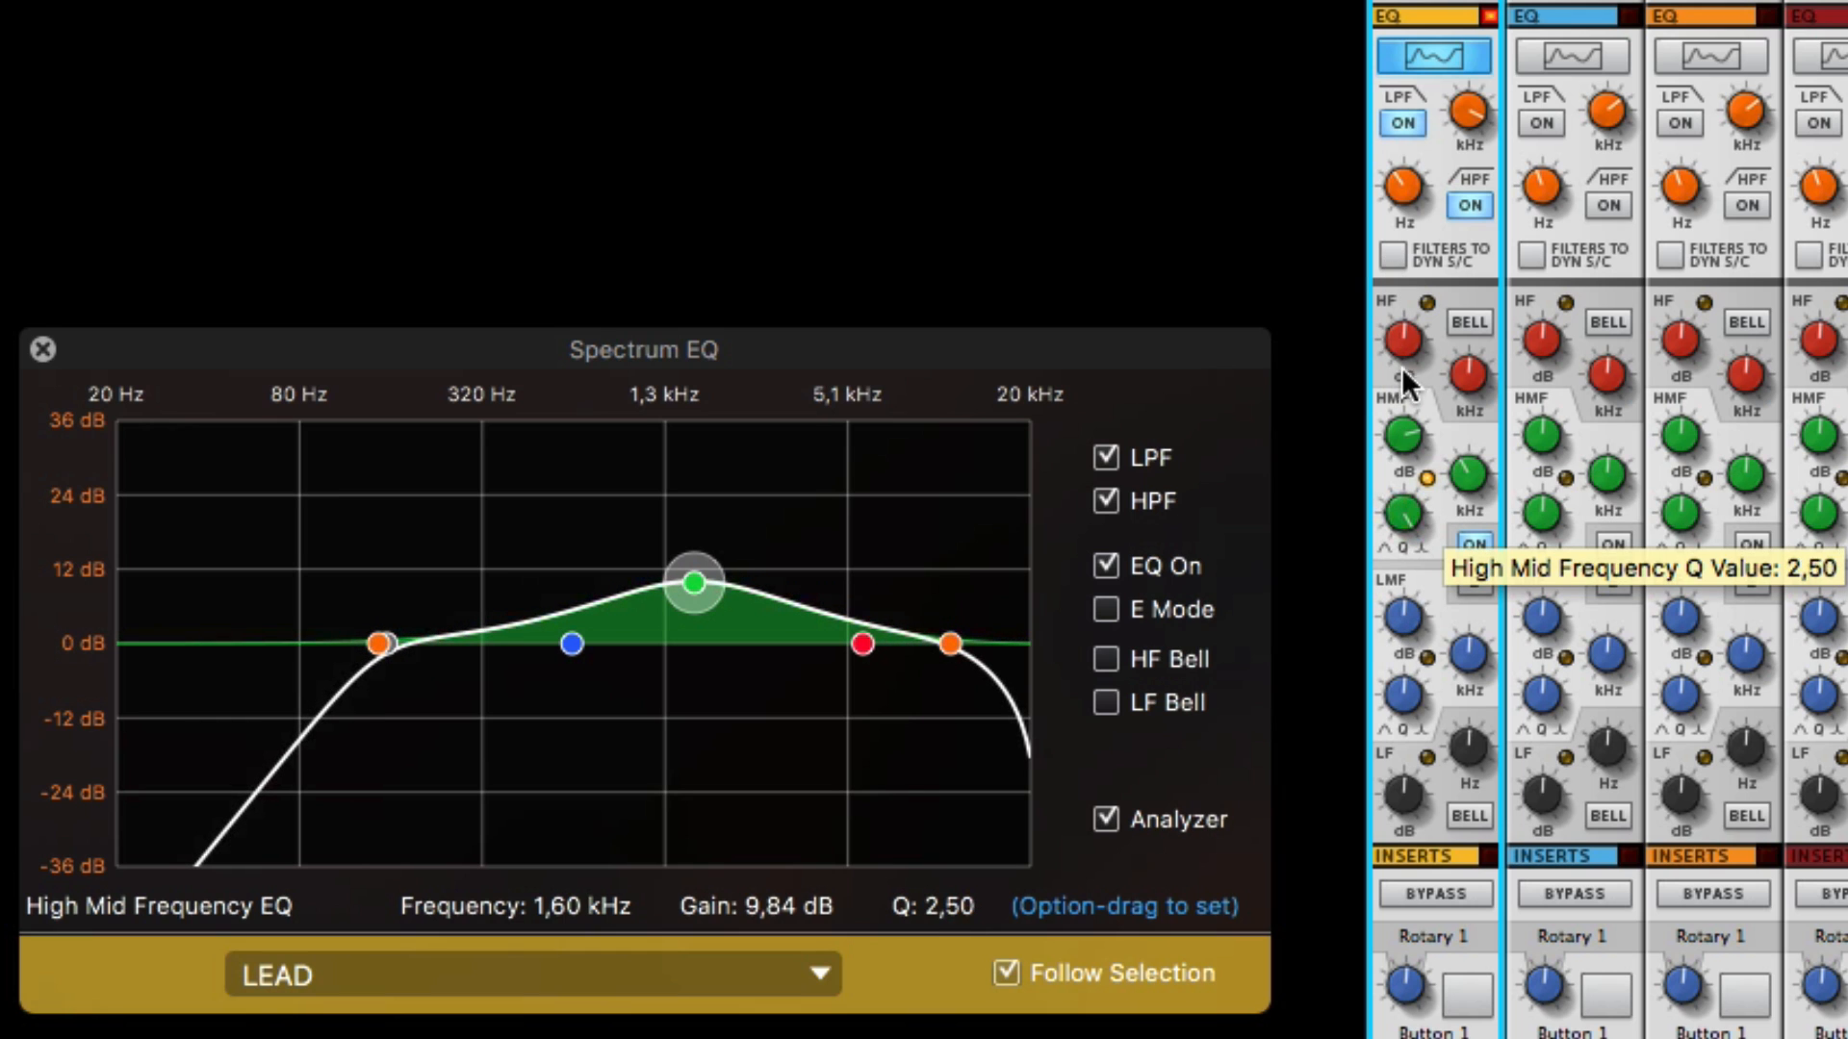
pyautogui.click(1474, 544)
pyautogui.click(1474, 545)
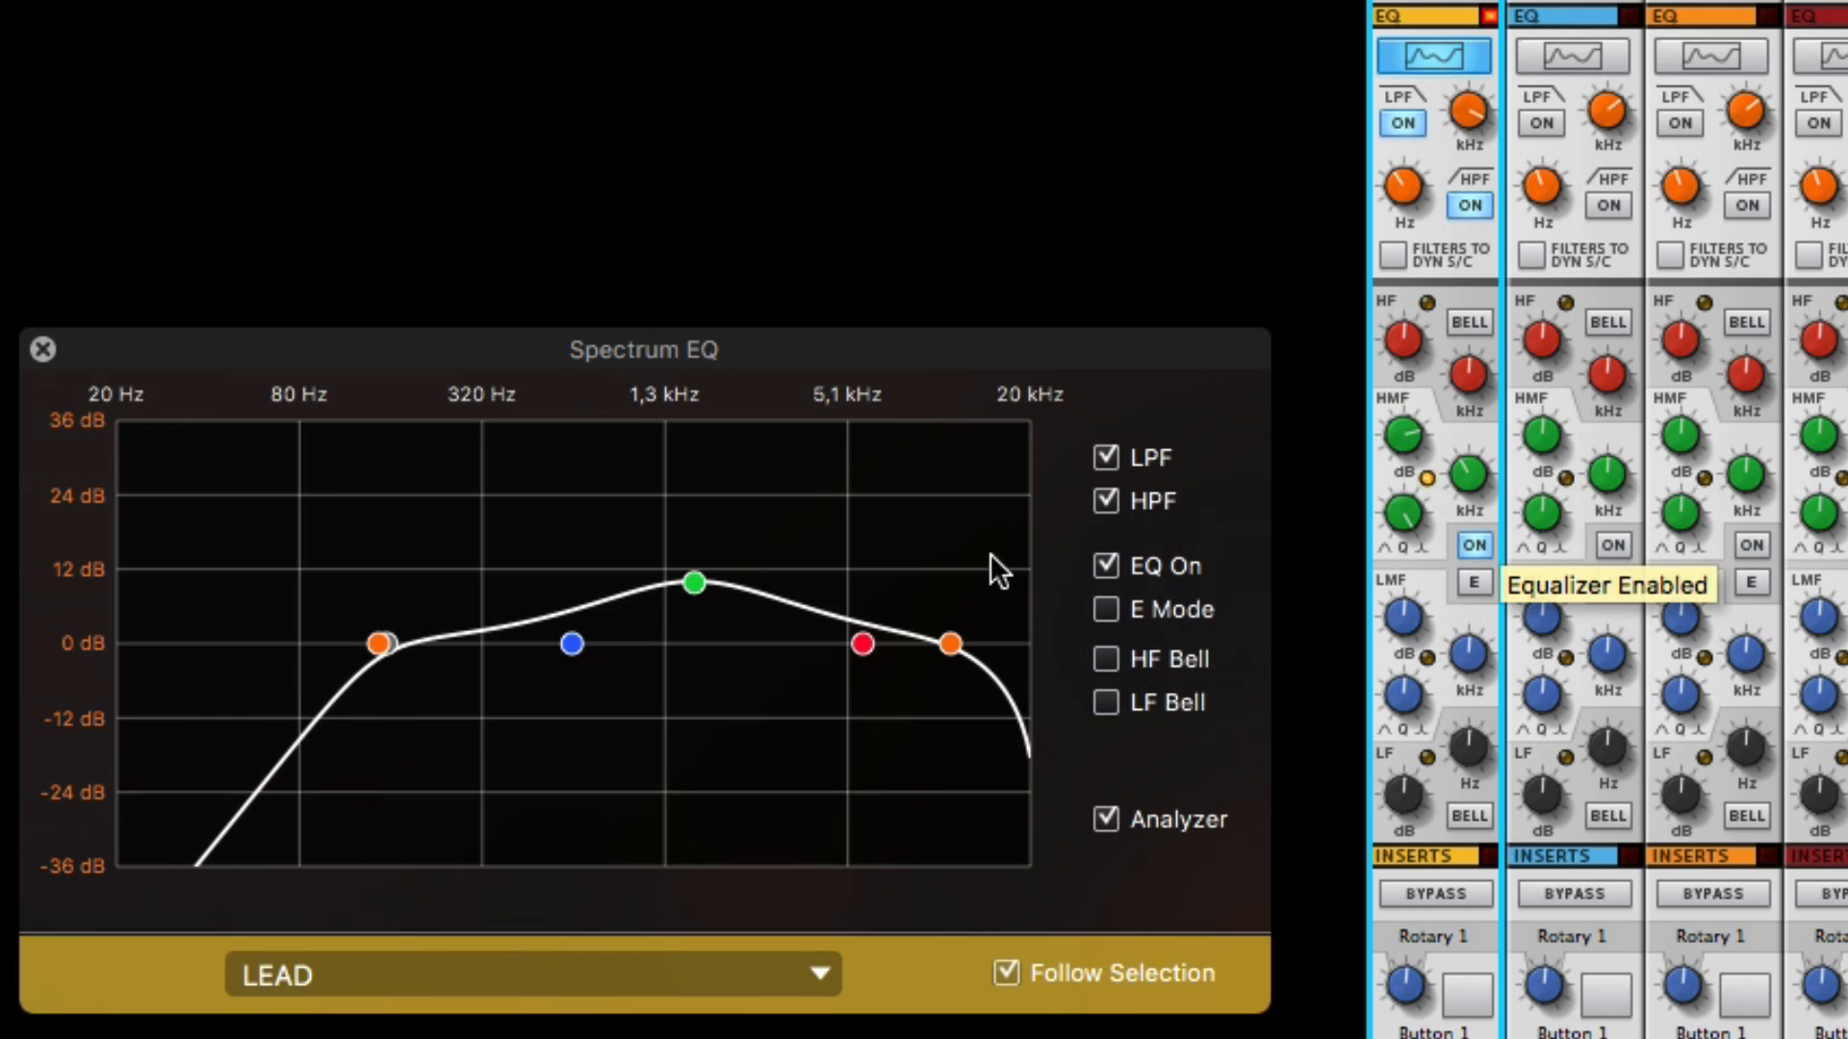
pyautogui.moveTo(1393, 444); pyautogui.dragTo(1401, 481)
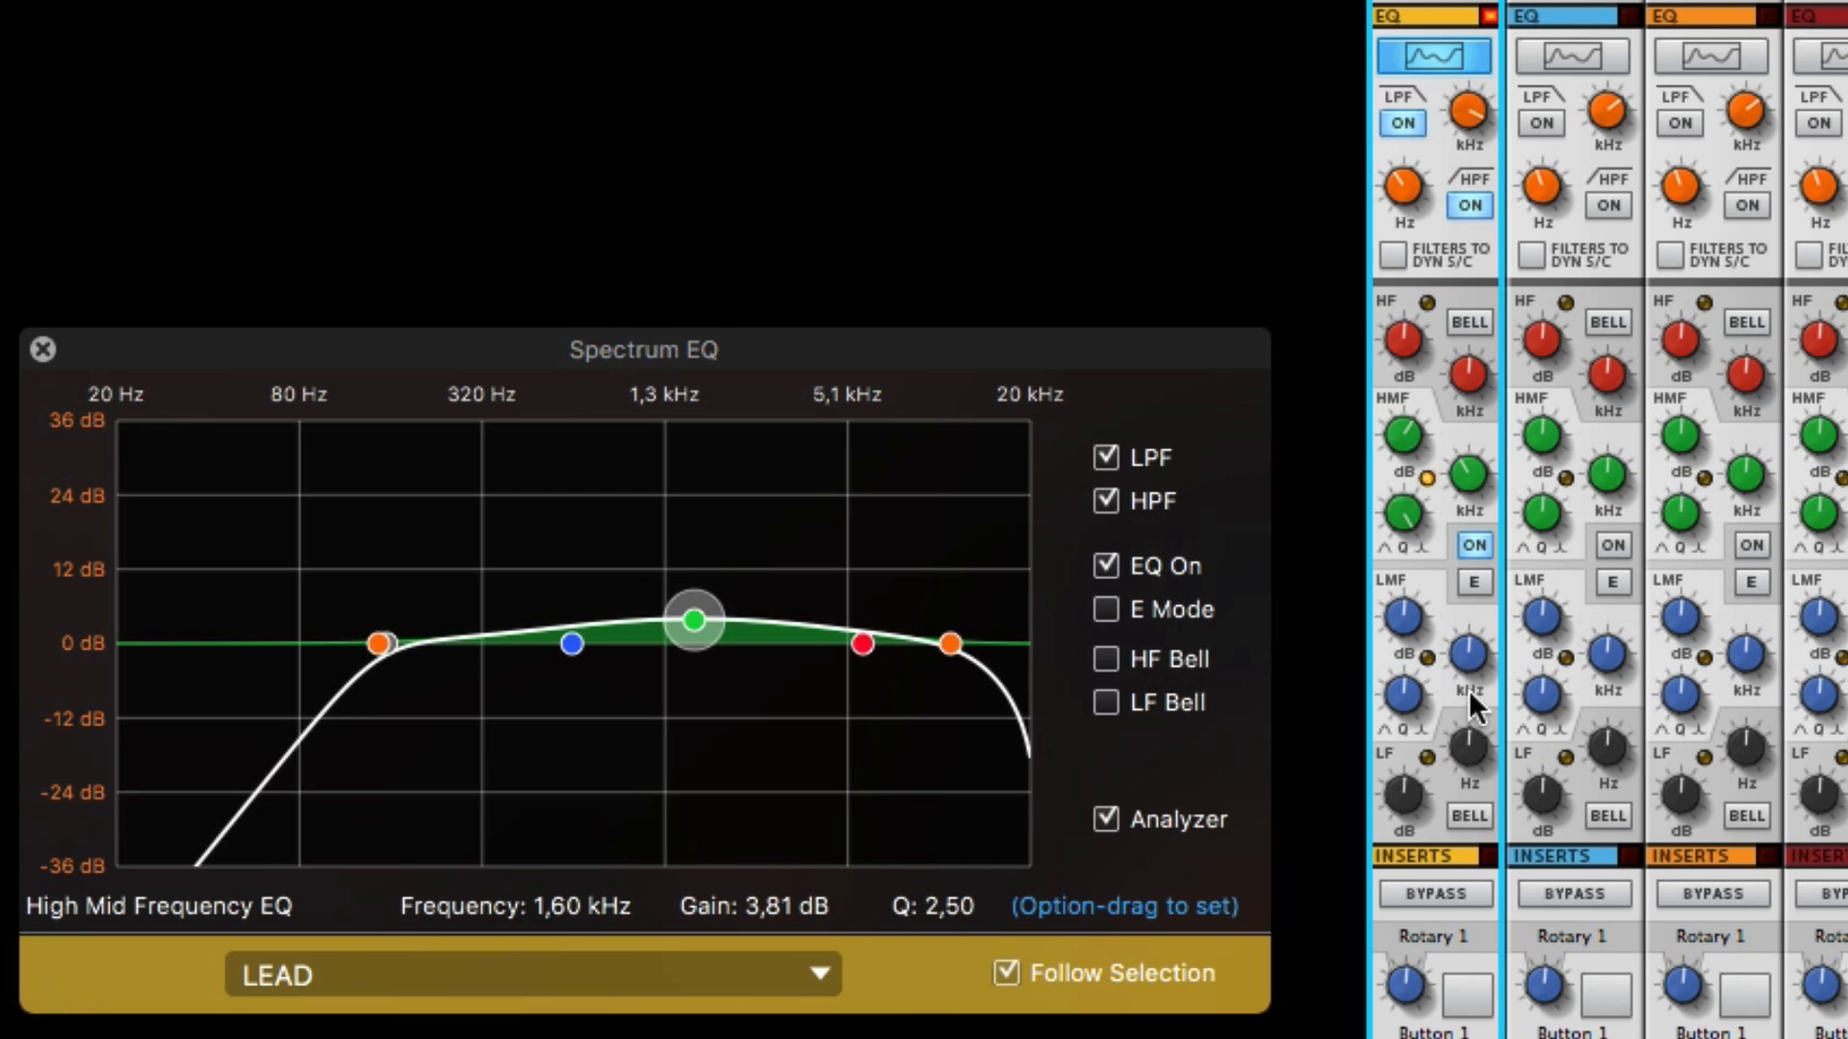
# - Switch the LEAD channel's high-frequency EQ band to Bell mode and adjust its gain
pyautogui.moveTo(1403, 336); pyautogui.dragTo(1408, 435)
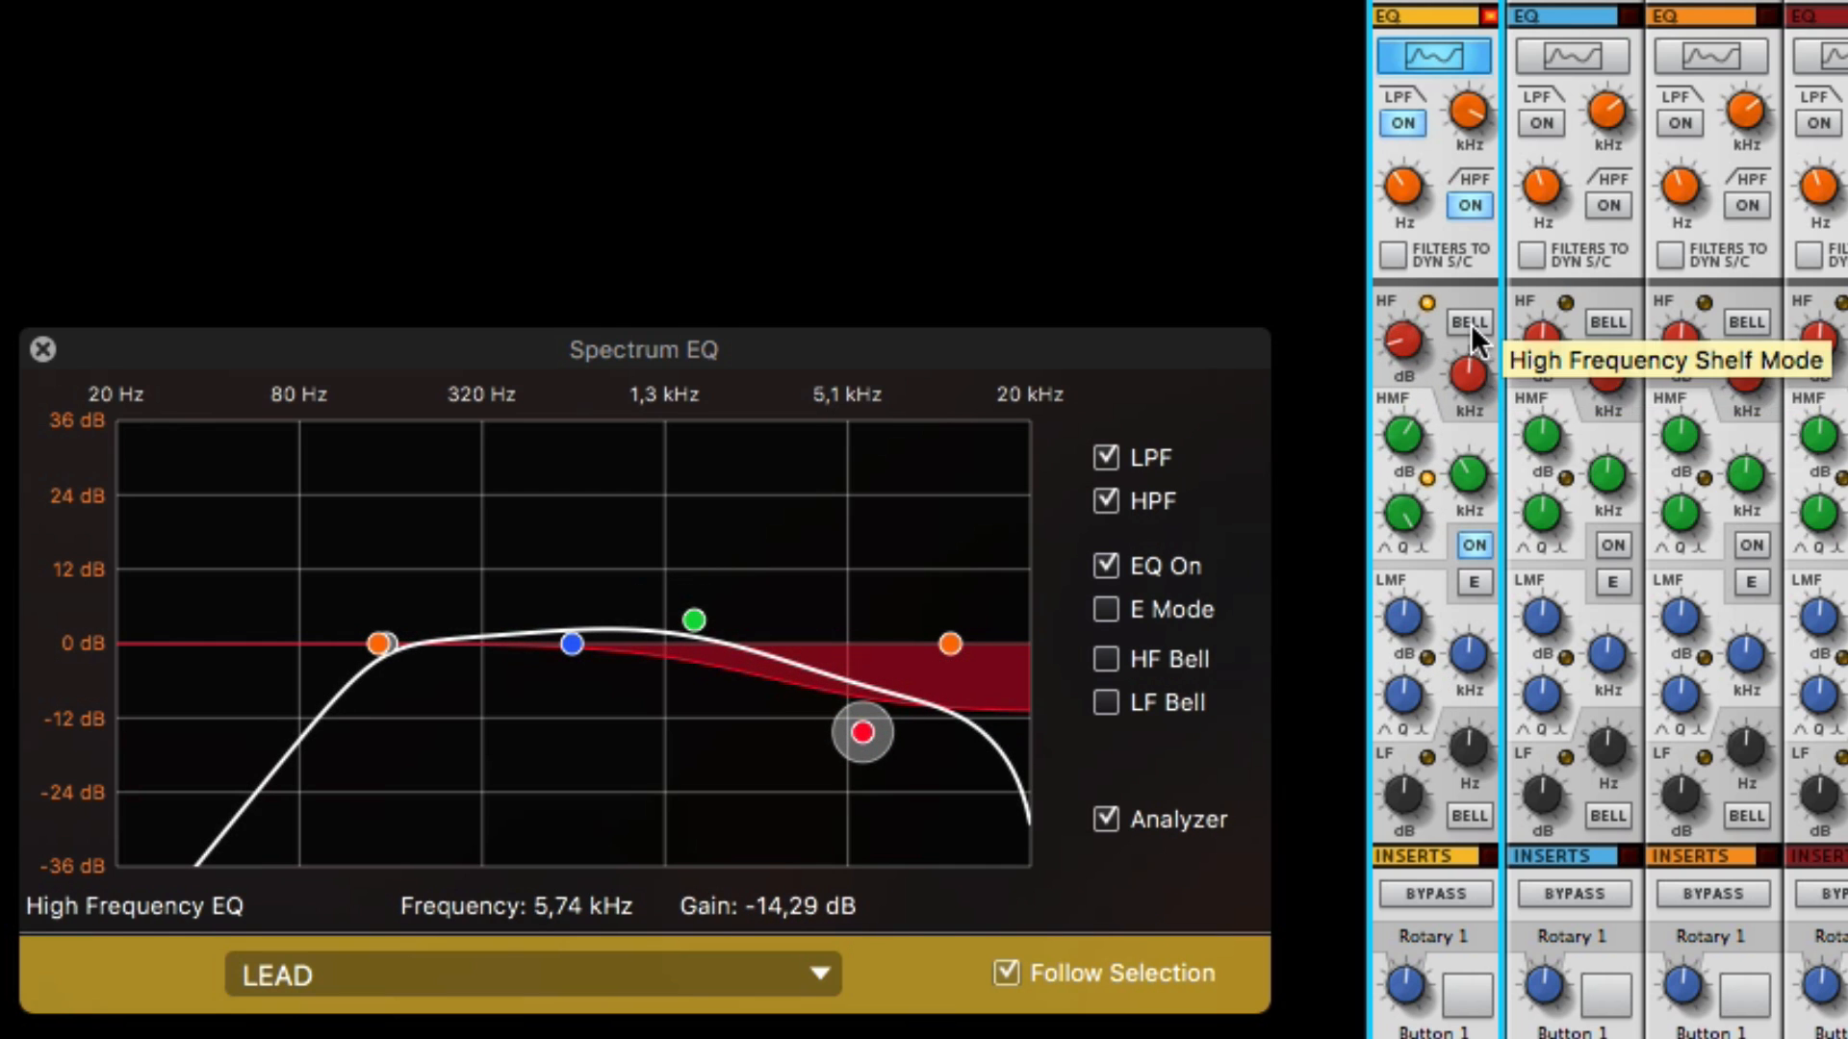
pyautogui.click(1470, 321)
pyautogui.moveTo(1405, 351); pyautogui.dragTo(1403, 311)
pyautogui.click(378, 643)
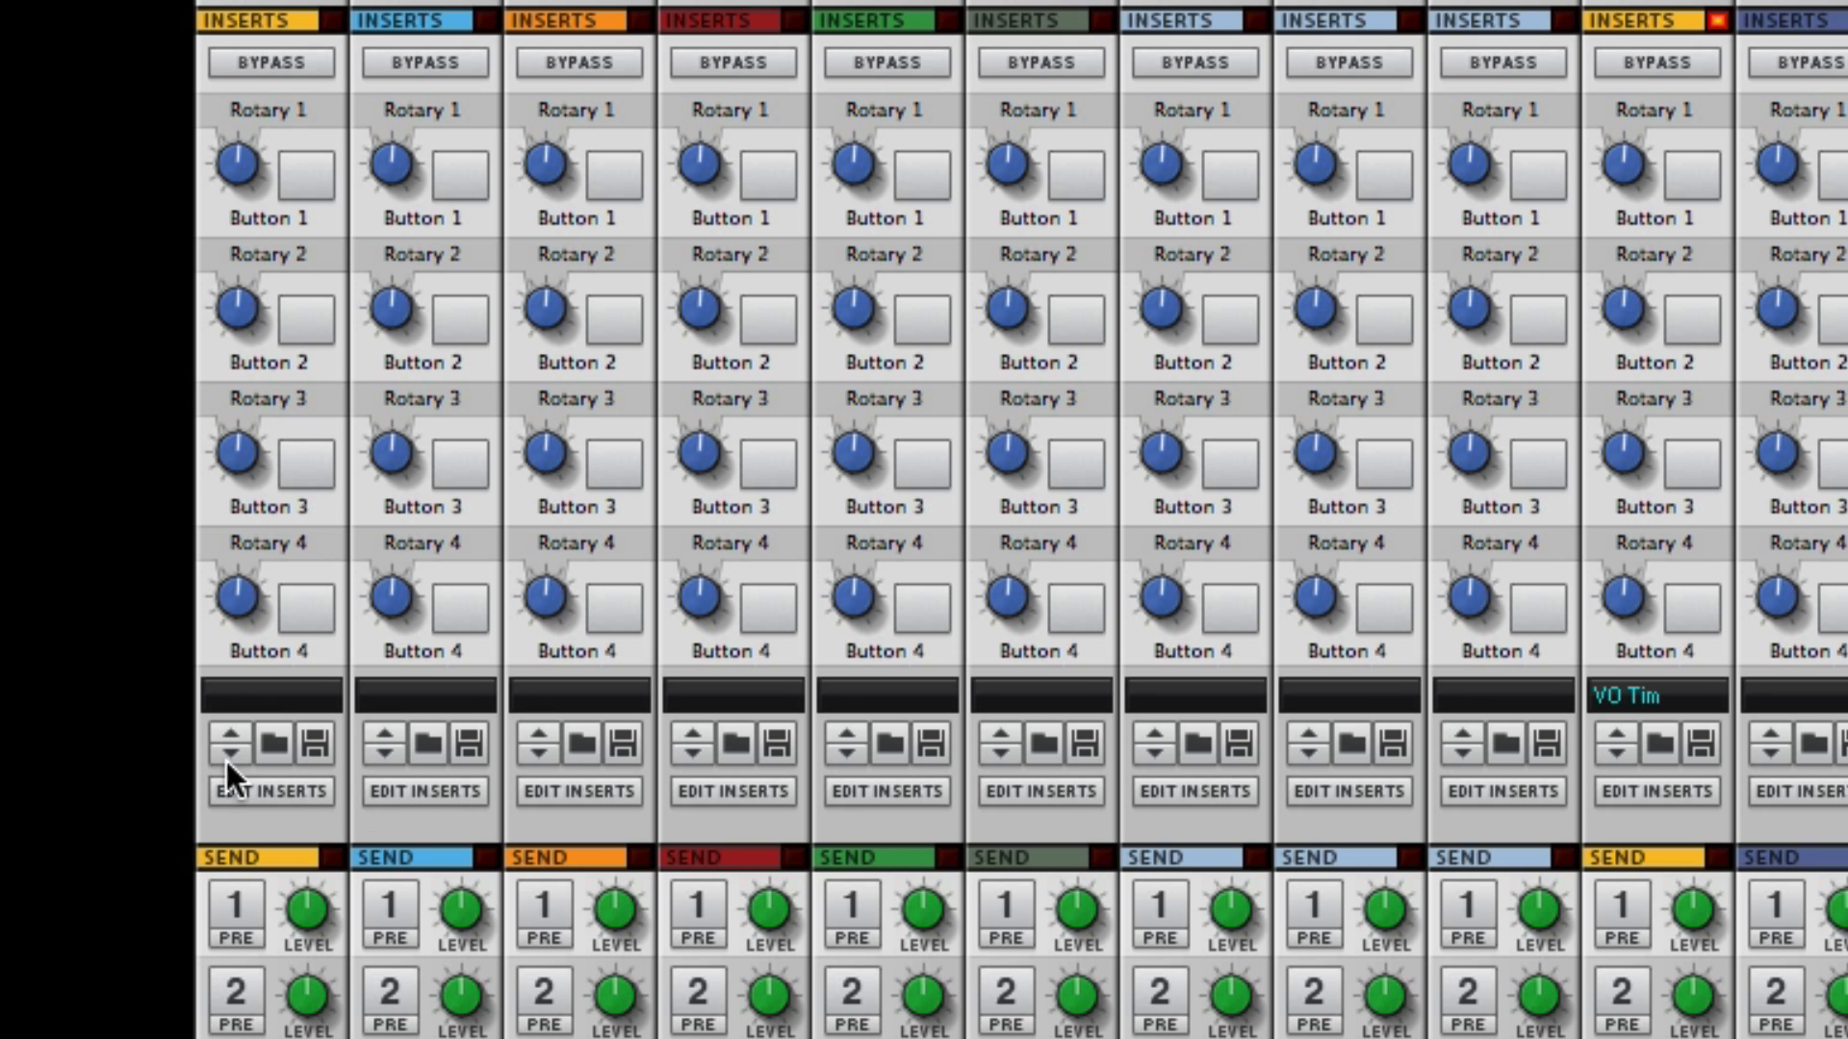
# - Open the first channel's insert effects for editing
pyautogui.click(242, 784)
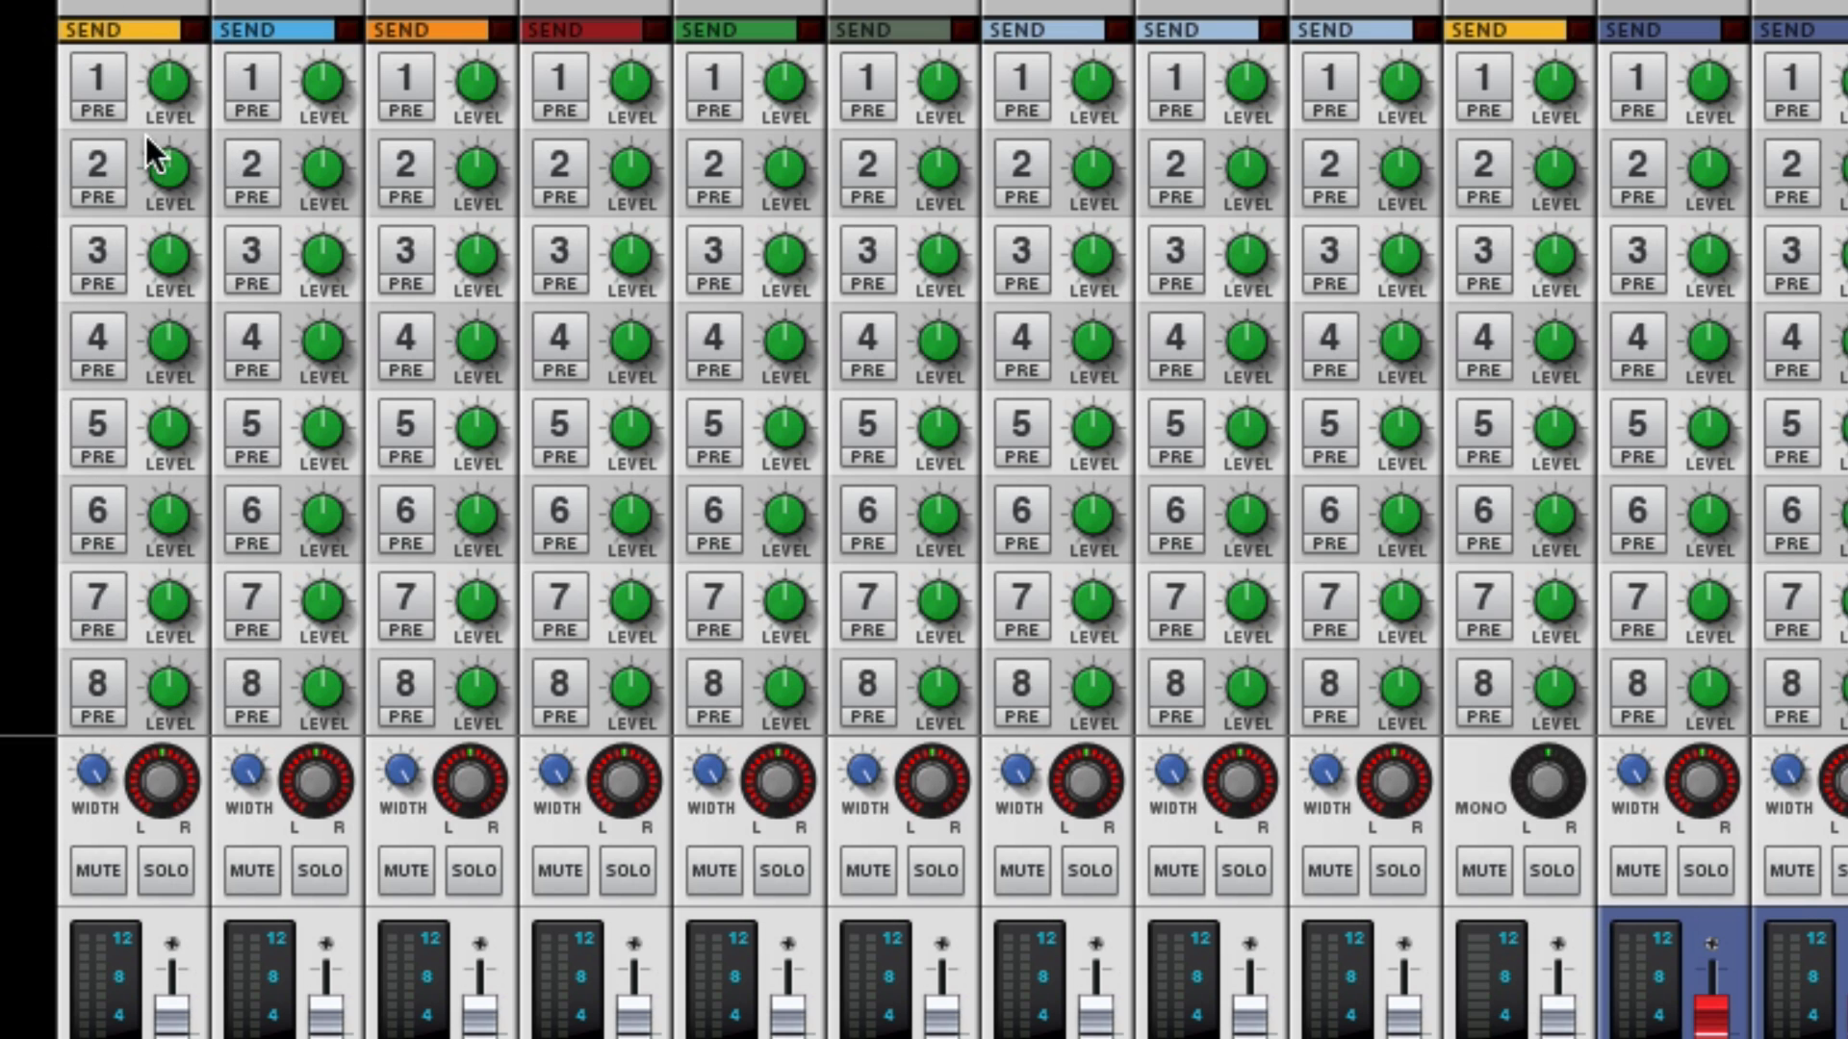
# - Enable sends 1 and 3 on the first channel, setting send 1 to -23.88 dB and raising send 3's level
pyautogui.click(109, 88)
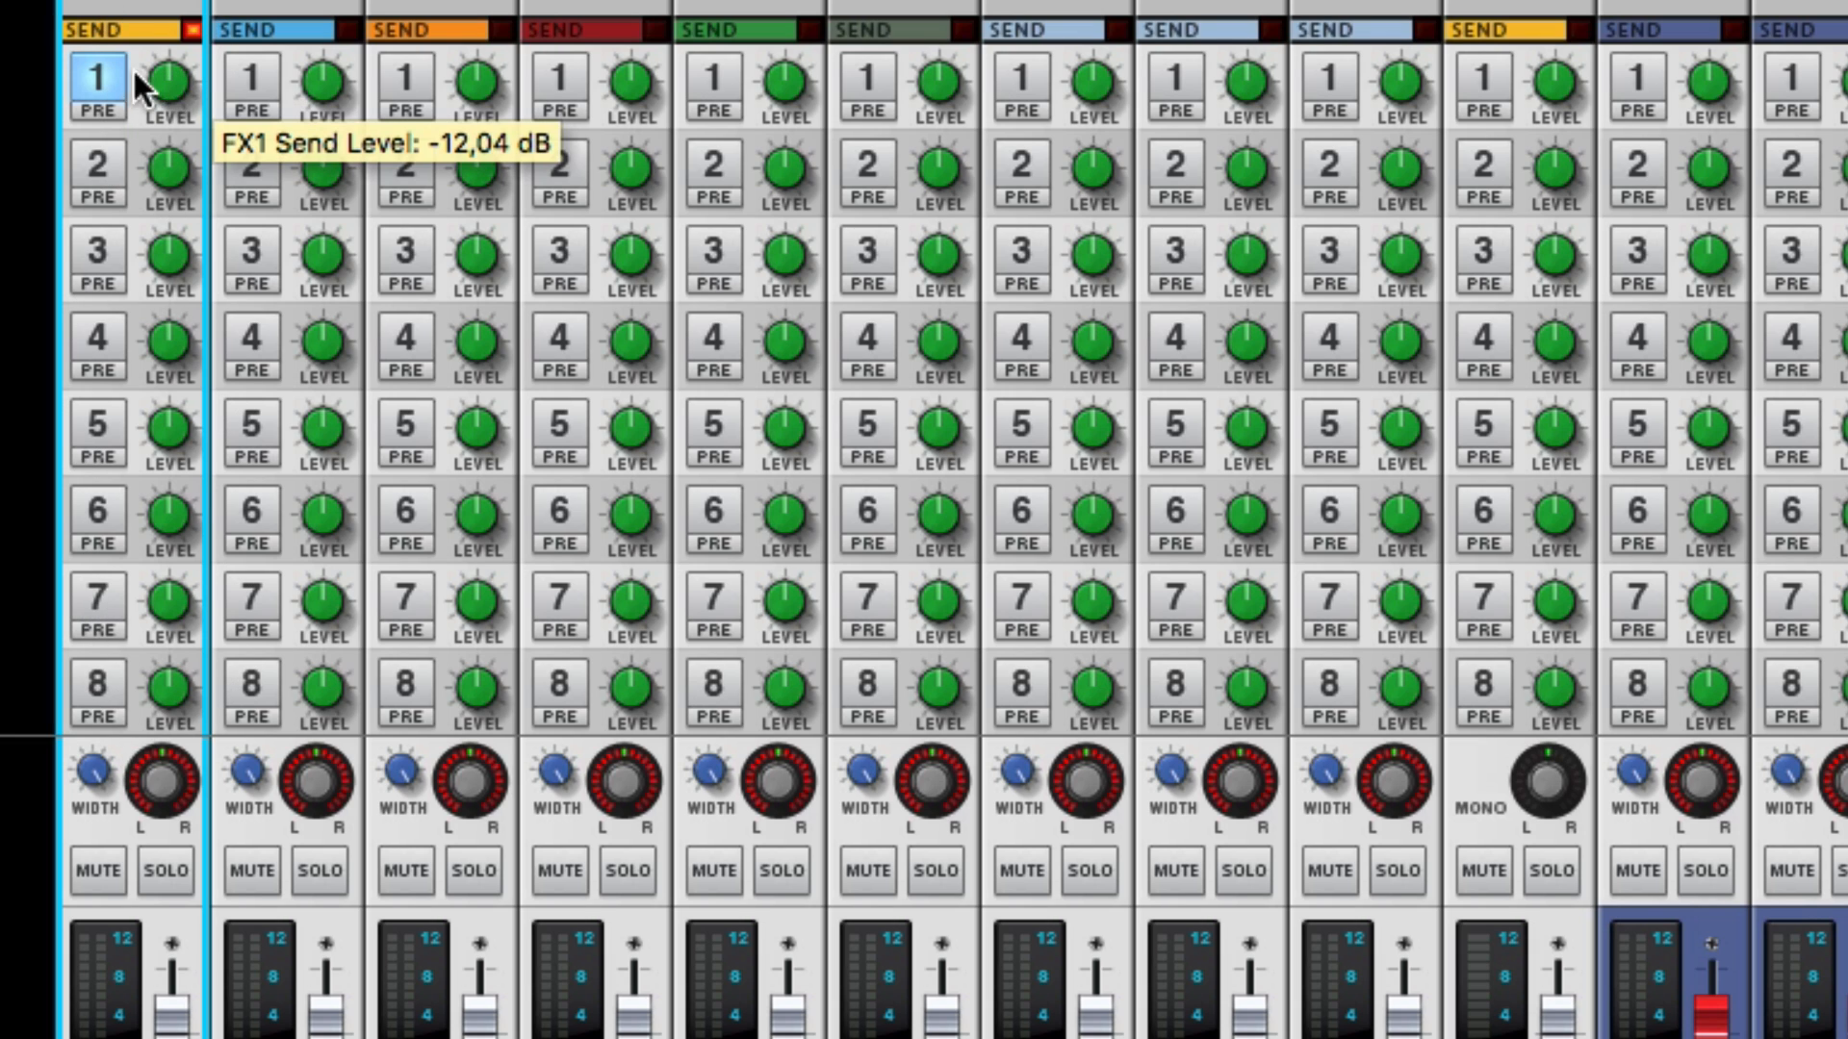
pyautogui.click(91, 74)
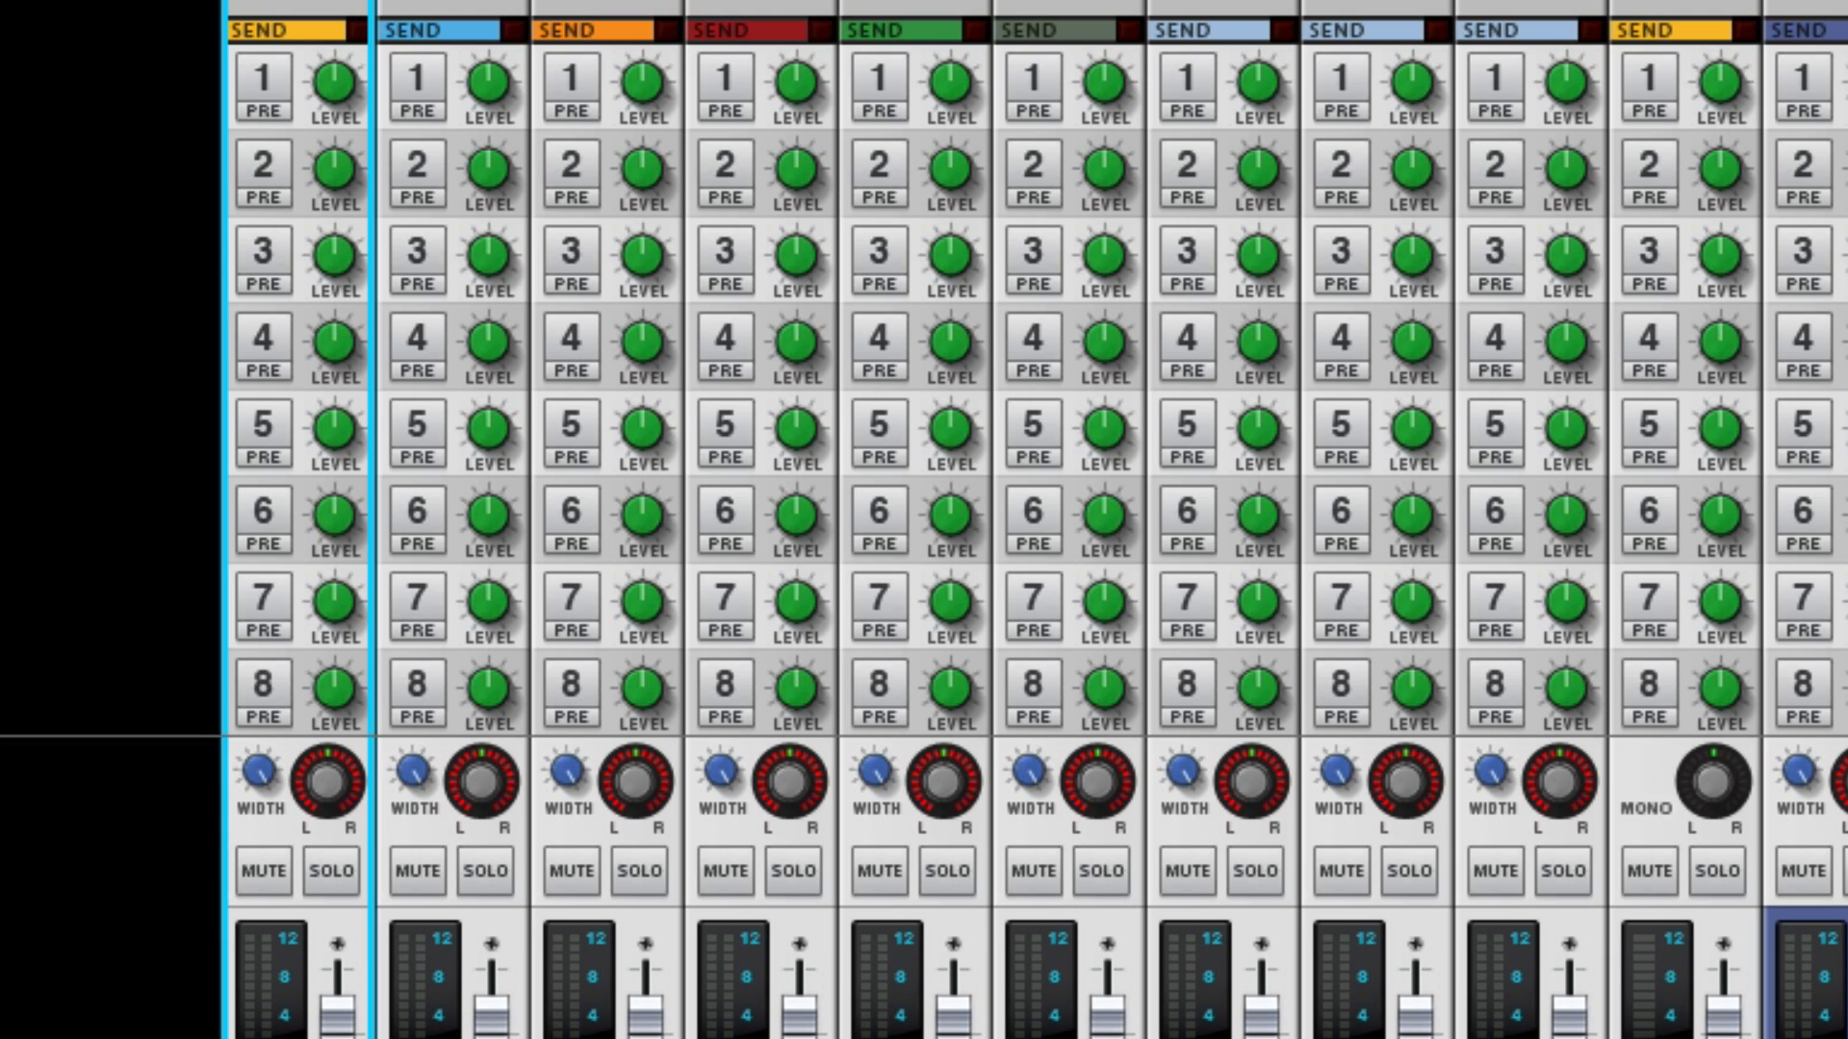
pyautogui.click(270, 58)
pyautogui.moveTo(322, 85); pyautogui.dragTo(346, 149)
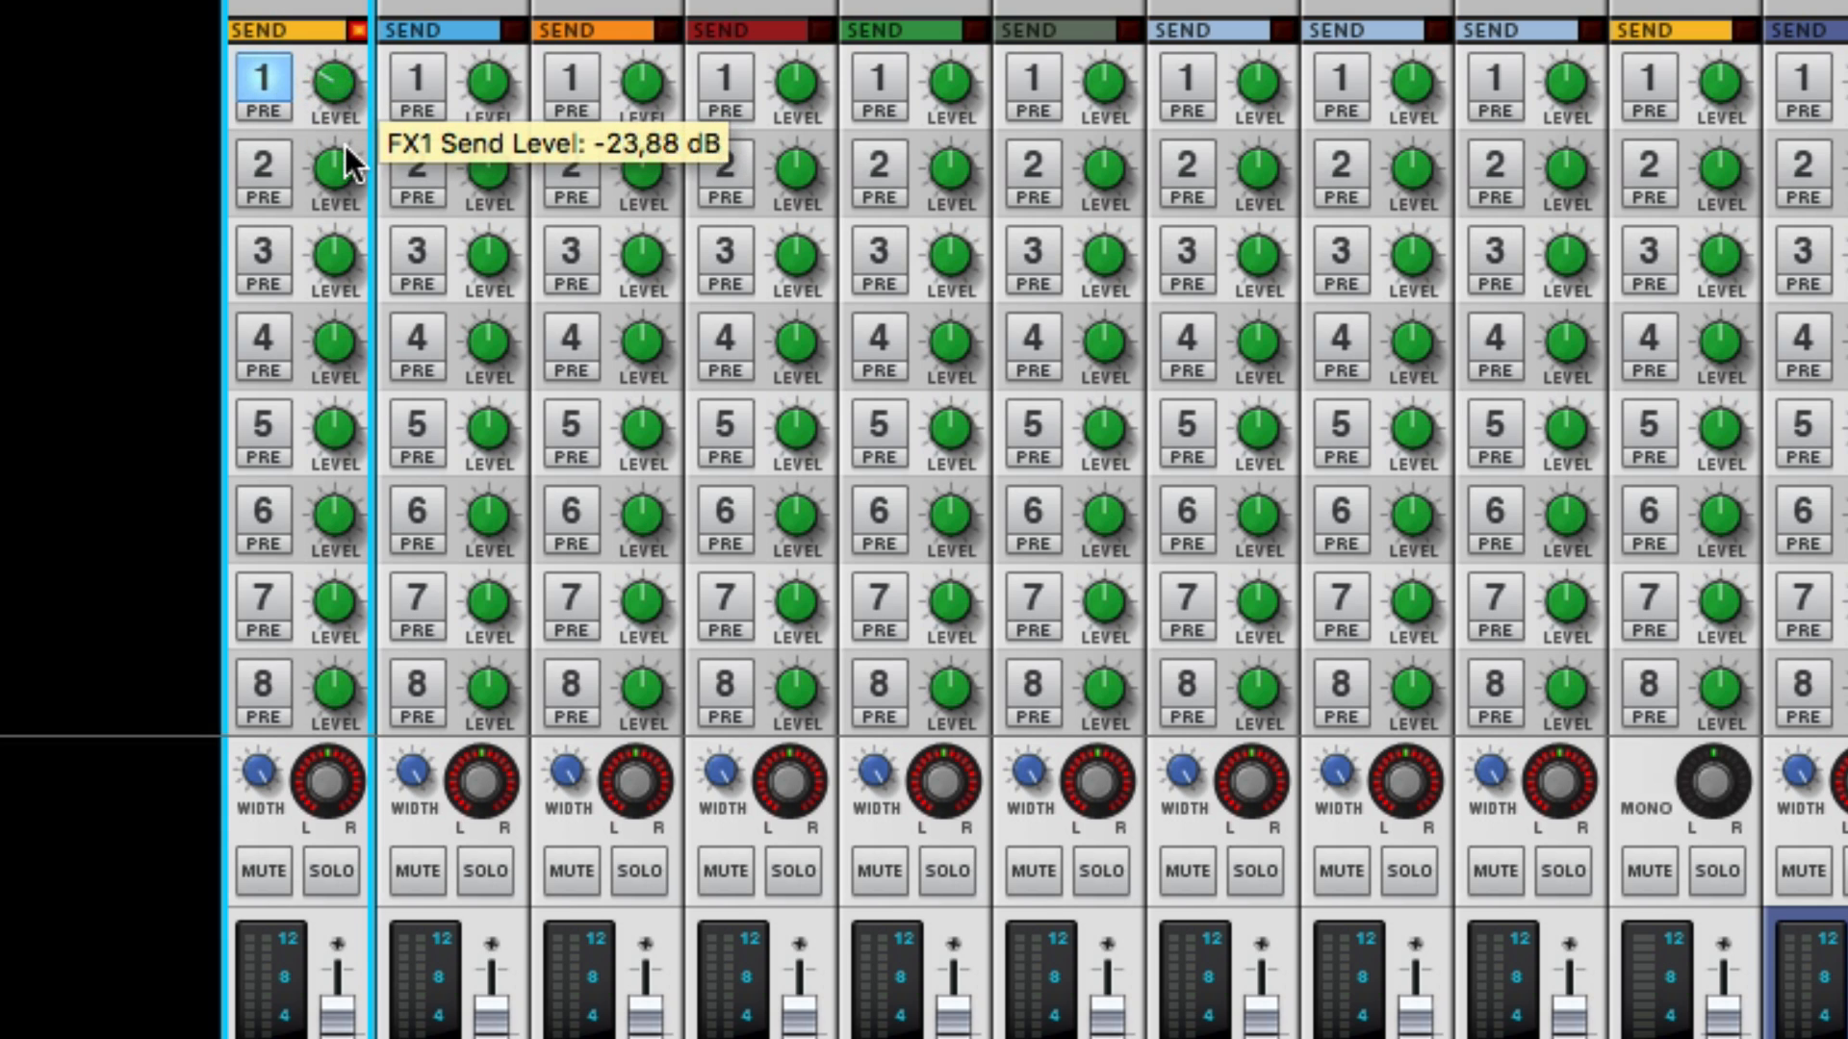
pyautogui.click(273, 243)
pyautogui.moveTo(325, 267); pyautogui.dragTo(339, 186)
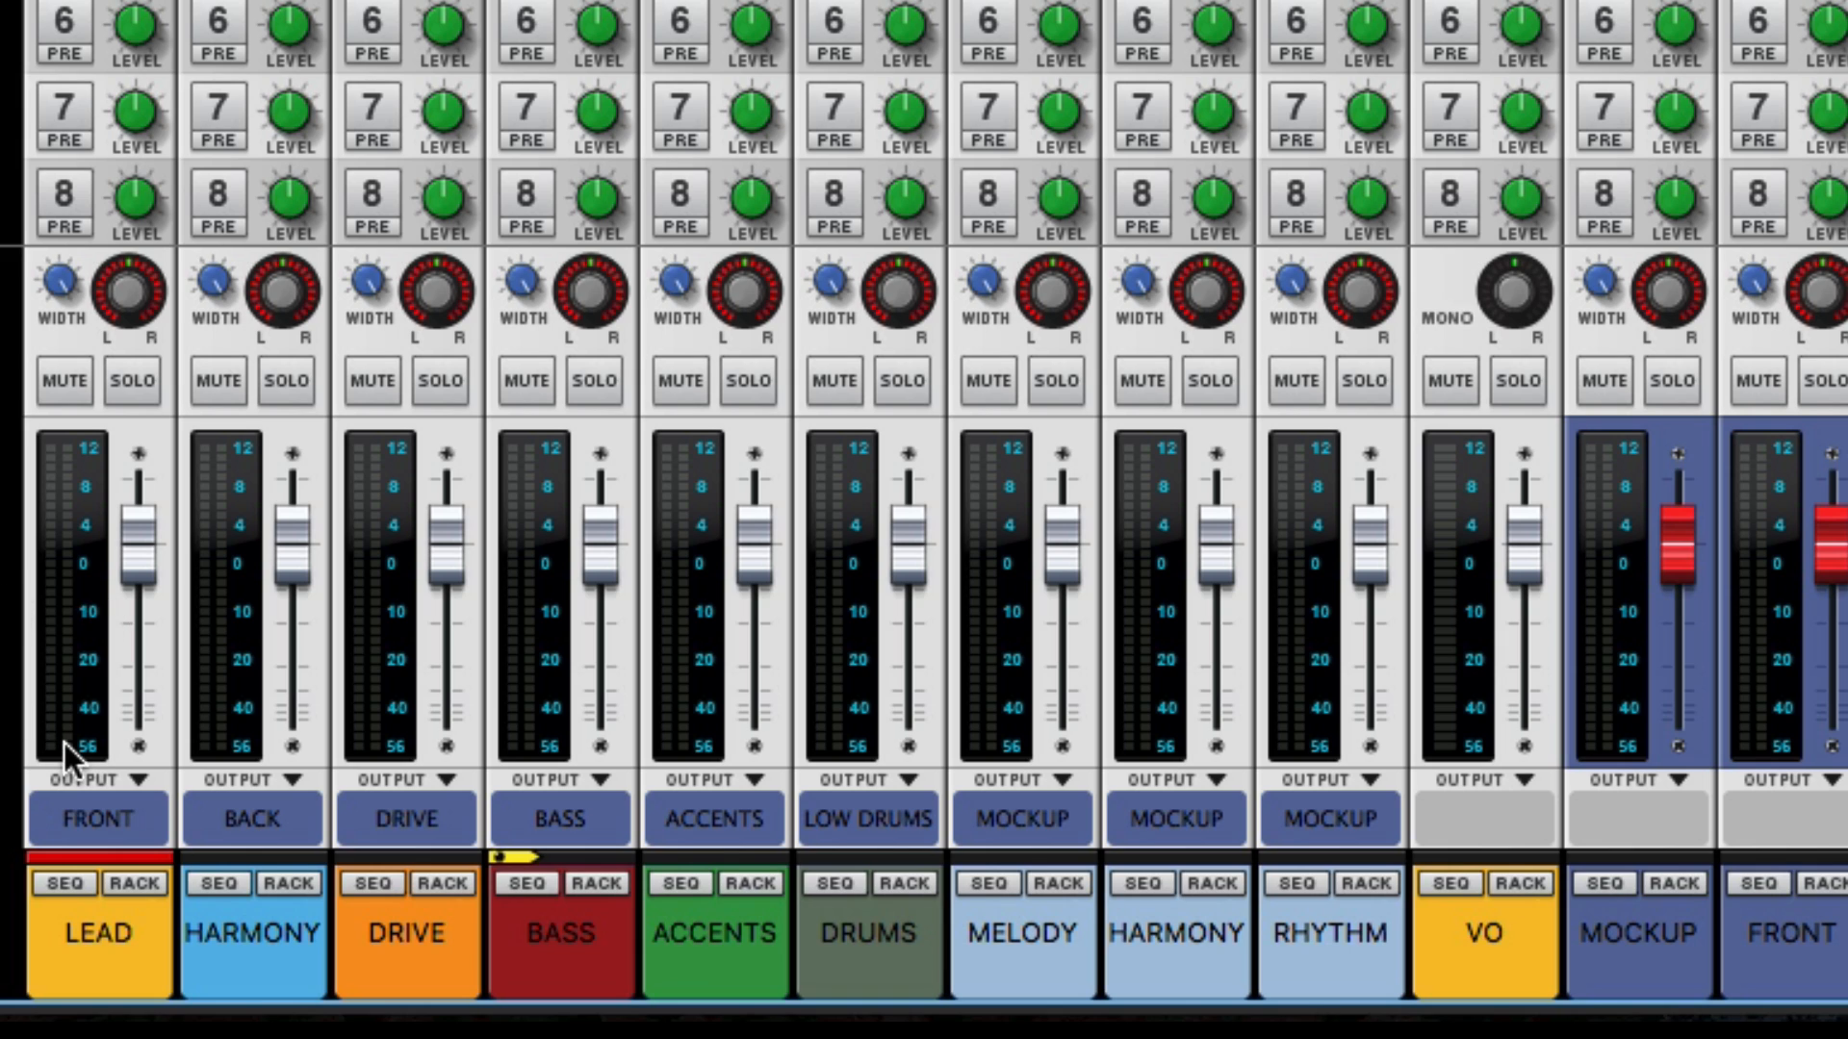
# - Lower the LEAD, DRIVE and BASS channel faders and raise the fader of the HARMONY channel beside LEAD
pyautogui.moveTo(143, 600); pyautogui.dragTo(149, 563)
pyautogui.moveTo(299, 550)
pyautogui.mouseDown()
pyautogui.moveTo(290, 629)
pyautogui.moveTo(298, 520)
pyautogui.mouseUp()
pyautogui.moveTo(444, 554); pyautogui.dragTo(602, 583)
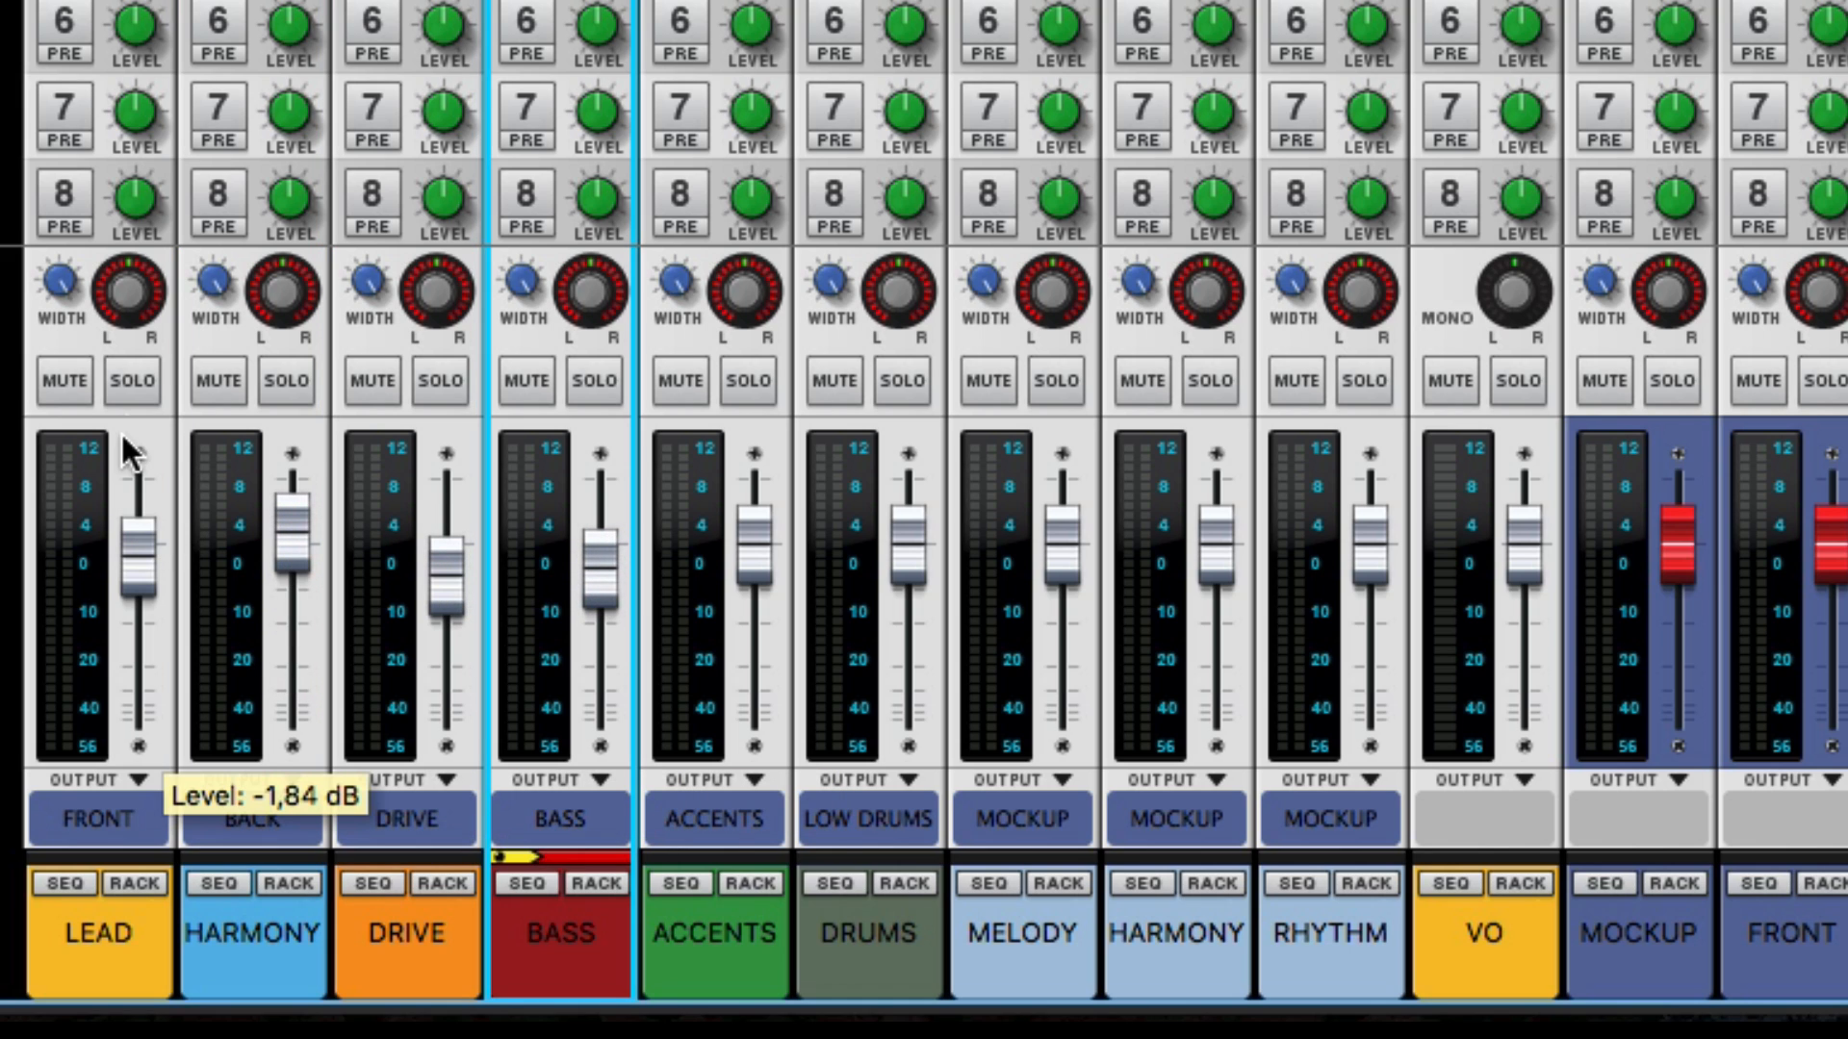
# - Try shifting the LEAD channel's pan and changing its stereo width, keeping it centred at full width
pyautogui.moveTo(126, 292)
pyautogui.mouseDown()
pyautogui.moveTo(129, 336)
pyautogui.moveTo(134, 232)
pyautogui.moveTo(127, 288)
pyautogui.moveTo(98, 294)
pyautogui.mouseUp()
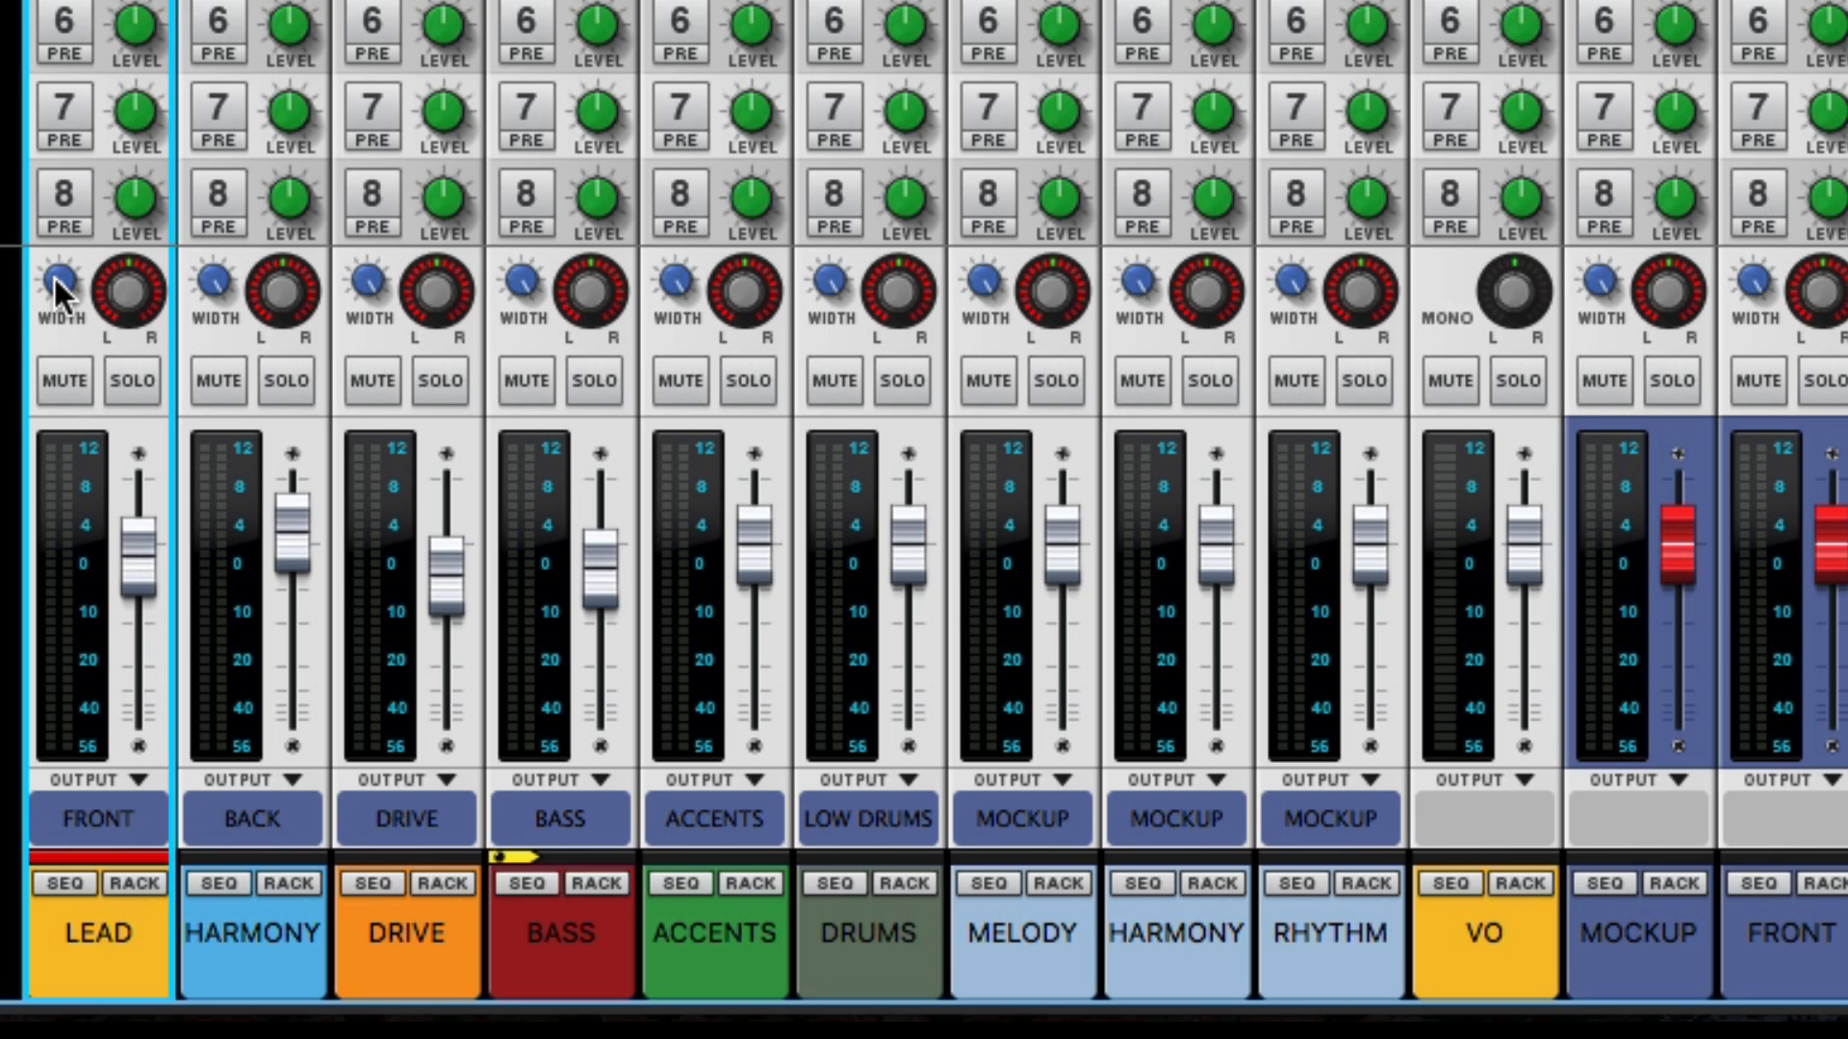
pyautogui.moveTo(56, 279)
pyautogui.moveTo(56, 328); pyautogui.dragTo(42, 283)
# - Narrow the stereo width of the HARMONY channel beside LEAD and of DRIVE, and pan that HARMONY channel to -39
pyautogui.moveTo(222, 289); pyautogui.dragTo(276, 322)
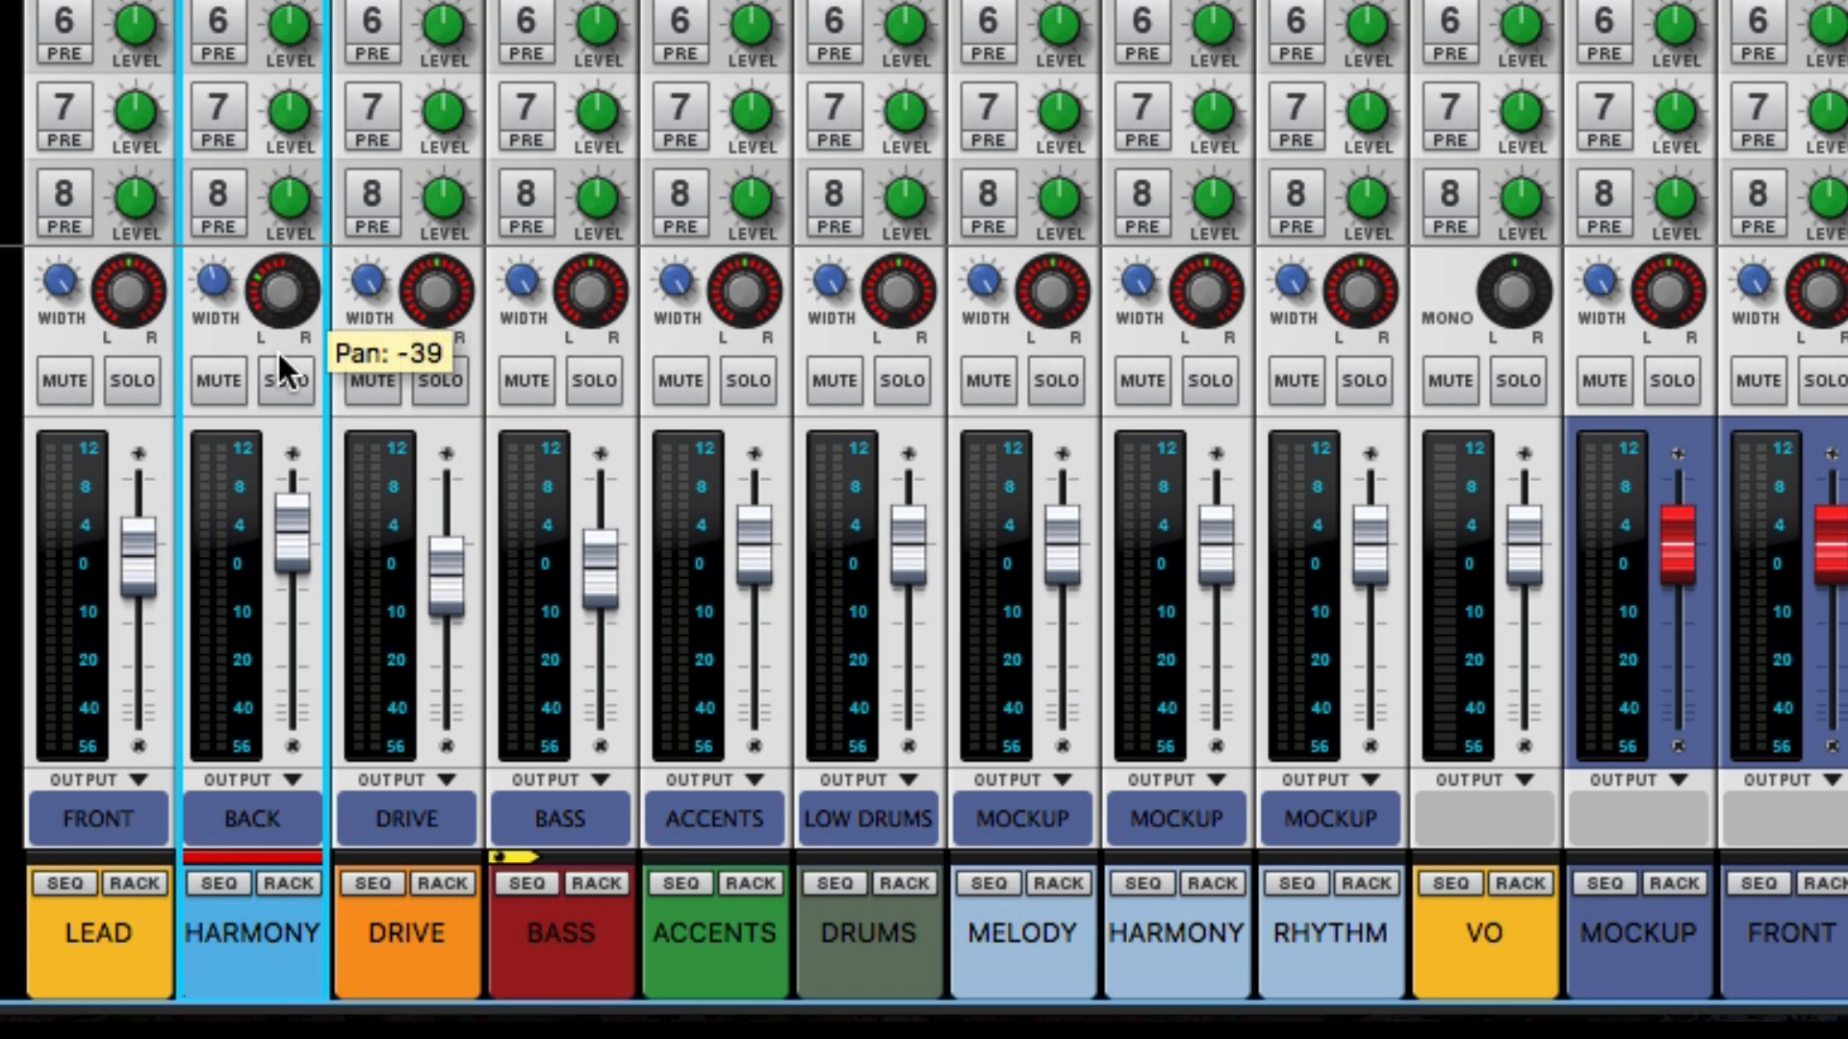
pyautogui.moveTo(380, 282); pyautogui.dragTo(432, 280)
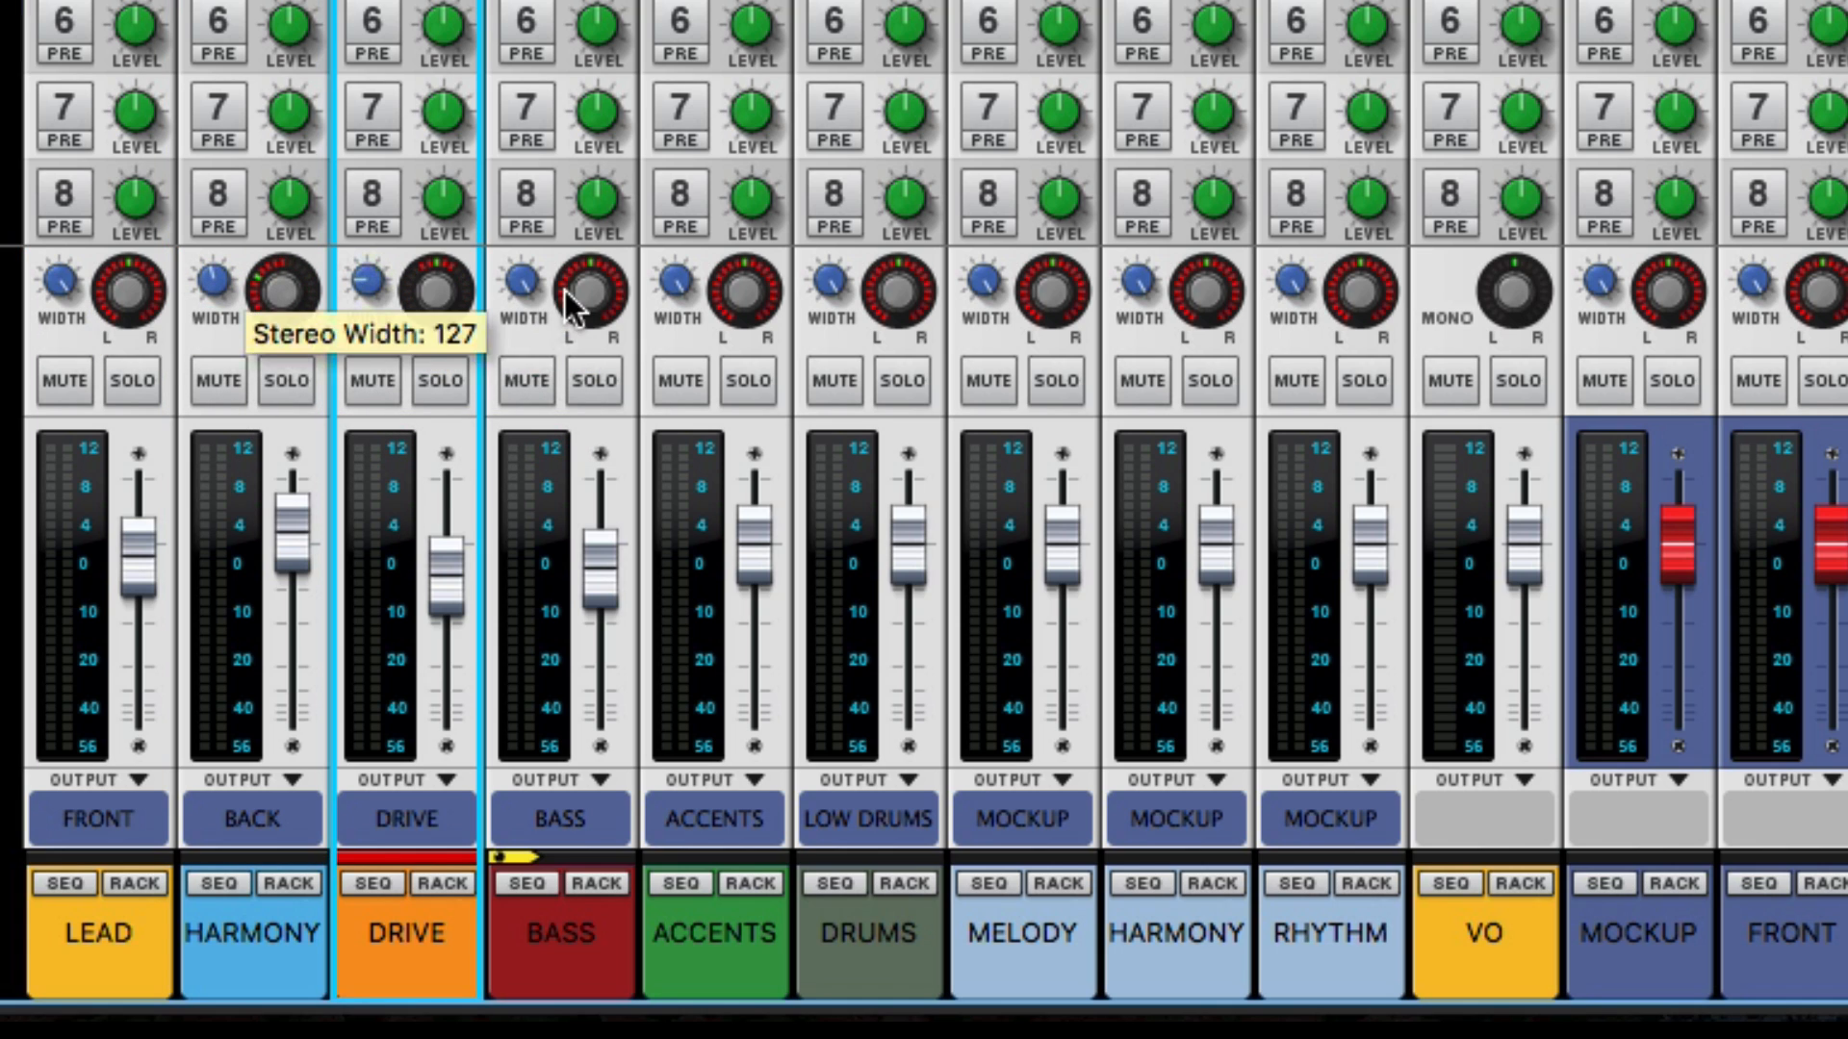
# - Pan the HARMONY channel beside LEAD to the left and the DRIVE channel to the right
pyautogui.moveTo(280, 292); pyautogui.dragTo(279, 315)
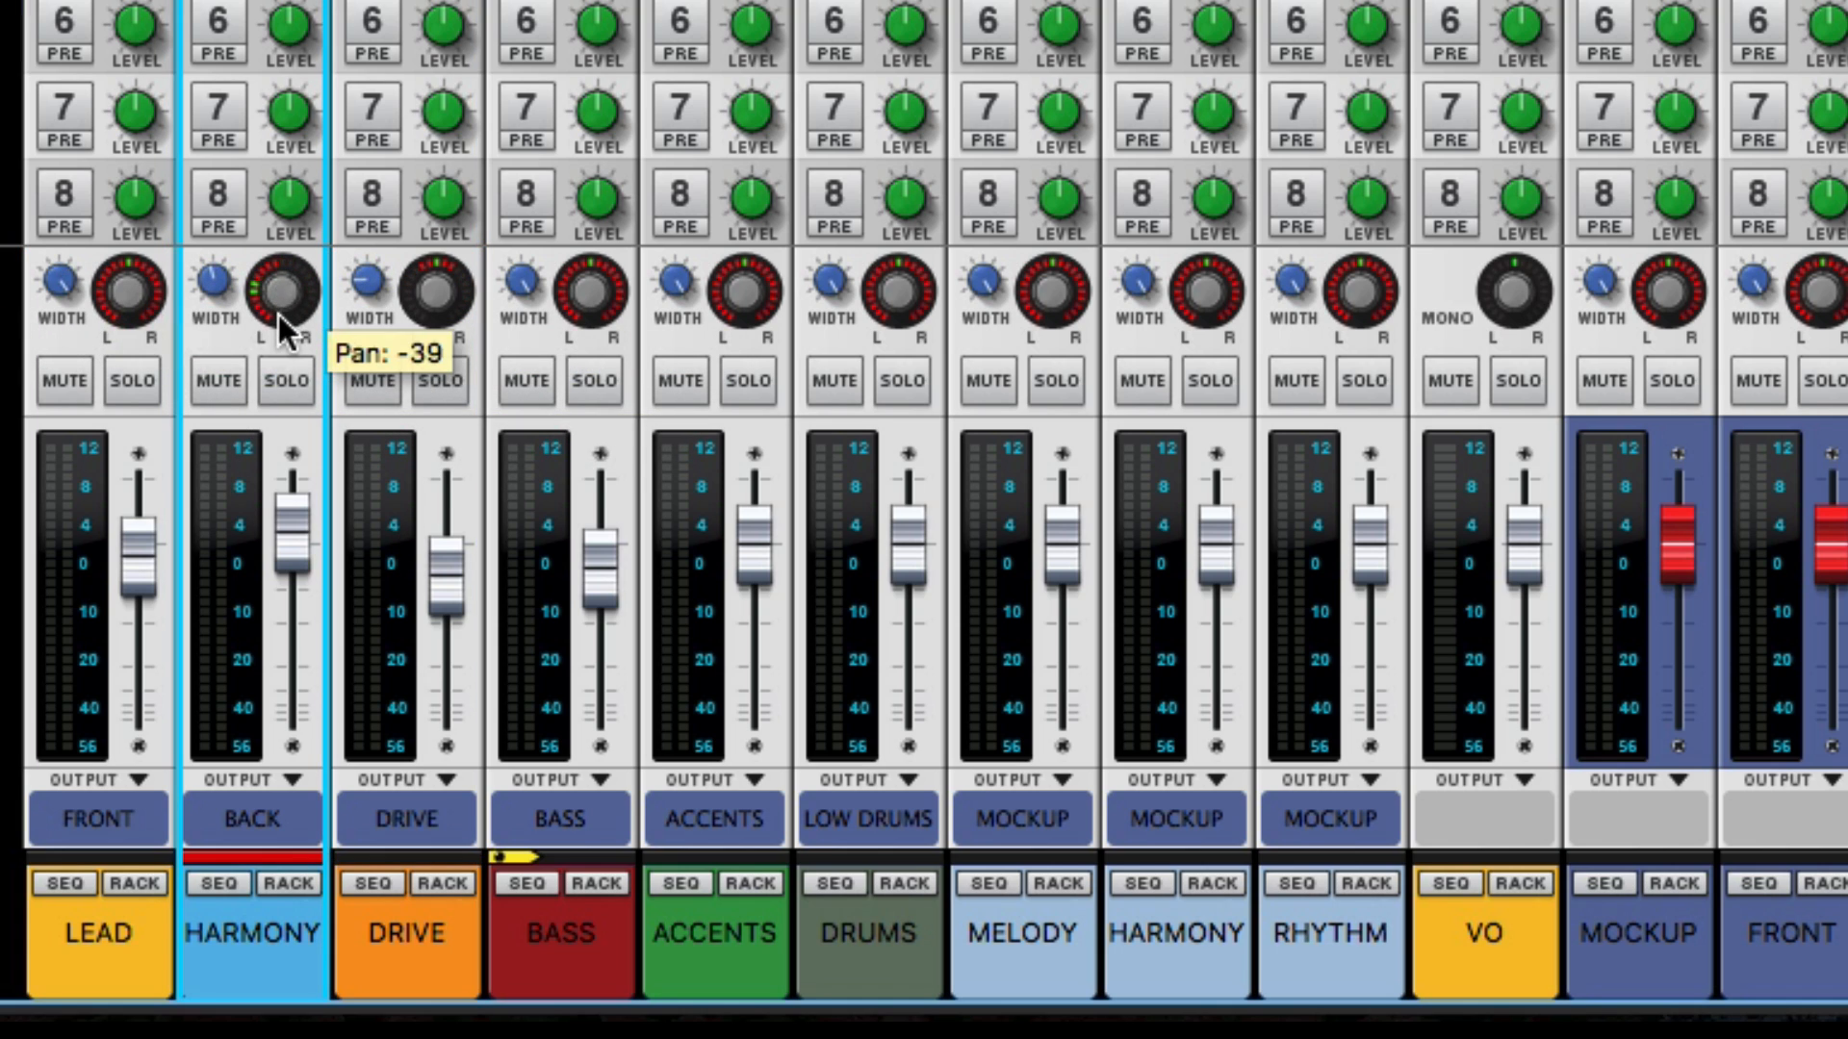
pyautogui.moveTo(427, 275); pyautogui.dragTo(435, 206)
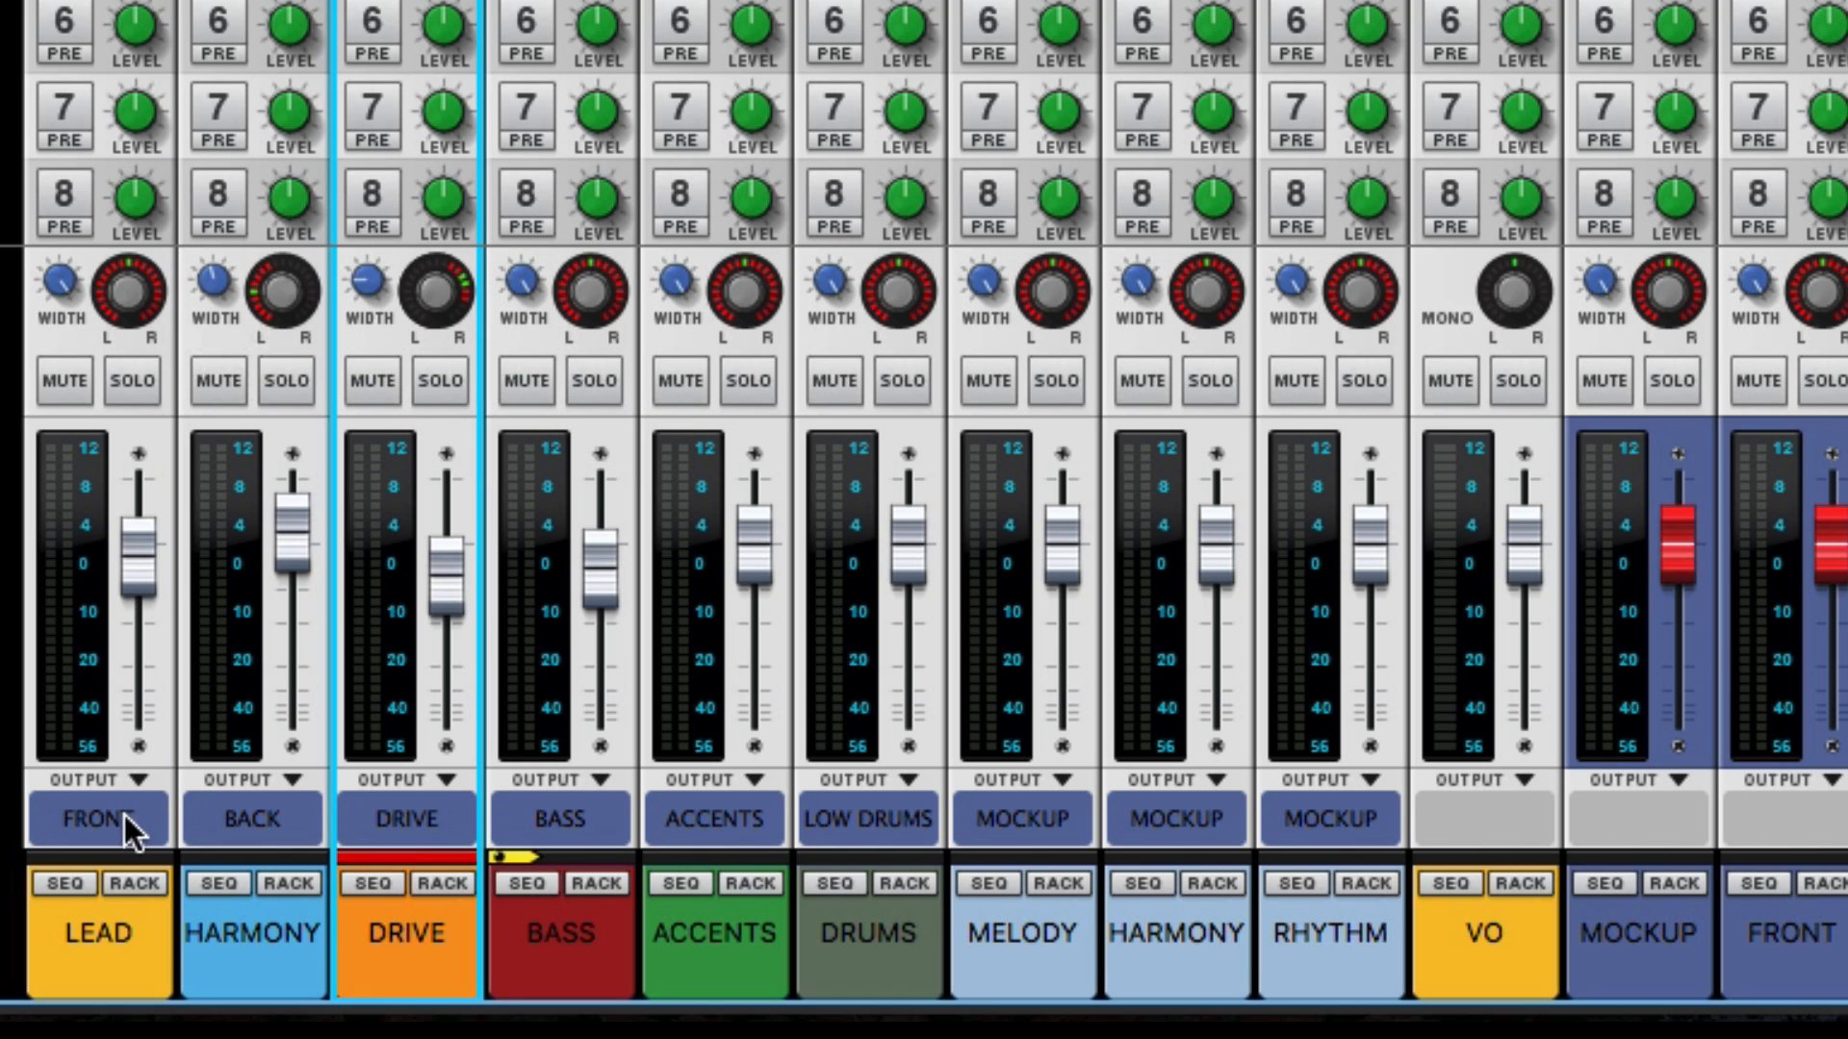
# - View the available output buses for the LEAD channel, leaving its routing on FRONT
pyautogui.click(138, 777)
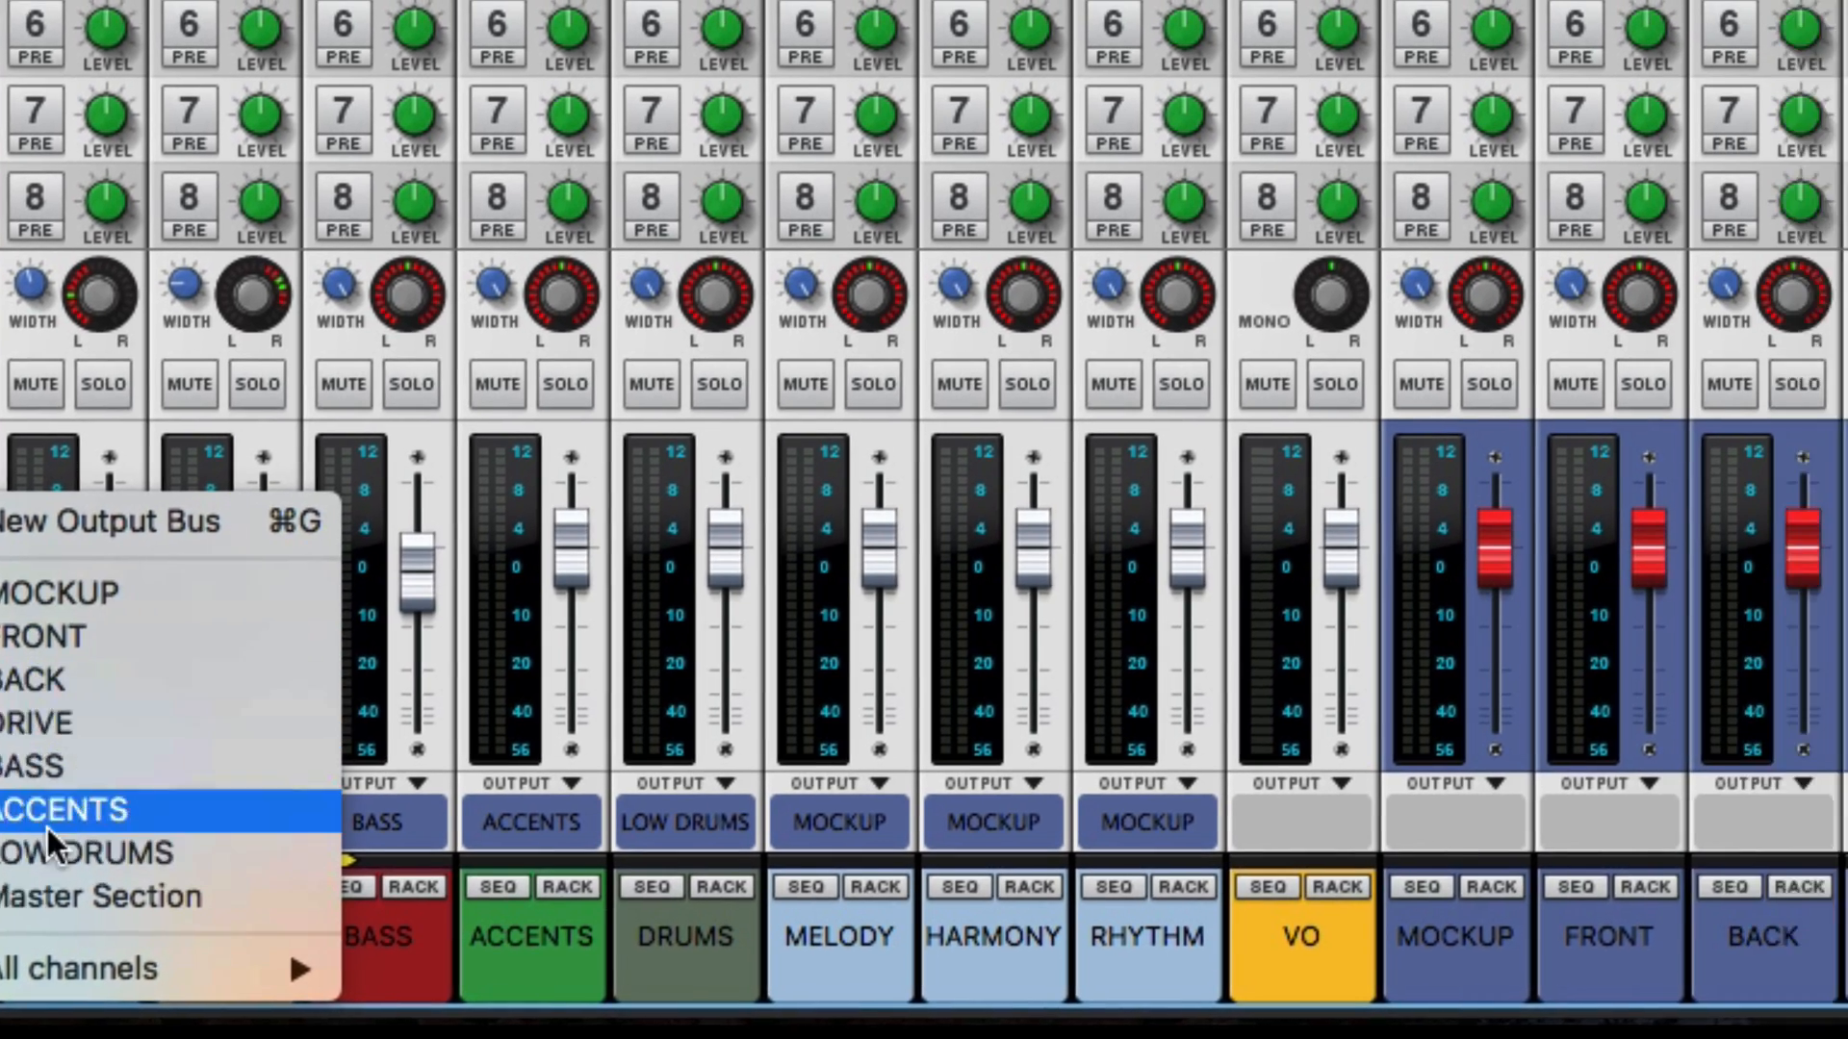
pyautogui.click(48, 823)
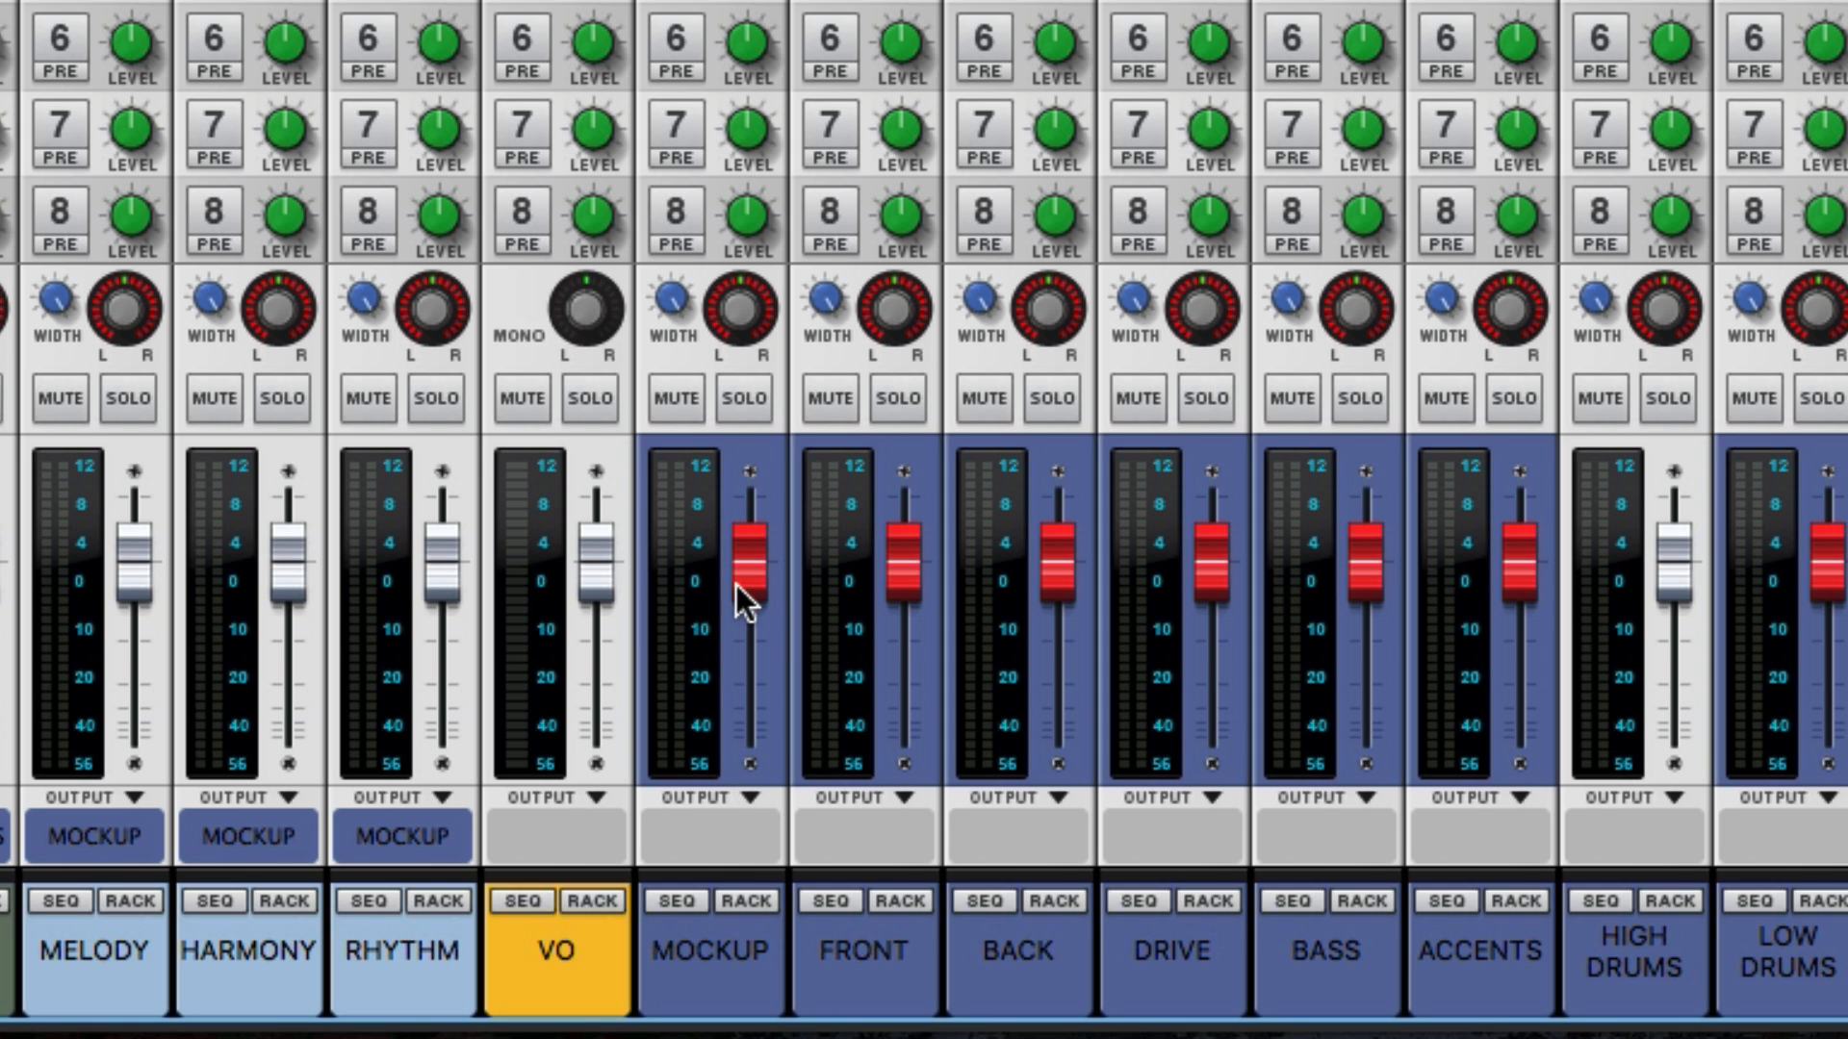
# - Lower the MOCKUP and BACK bus faders slightly and raise the FRONT bus fader
pyautogui.moveTo(748, 559); pyautogui.dragTo(749, 576)
pyautogui.click(885, 539)
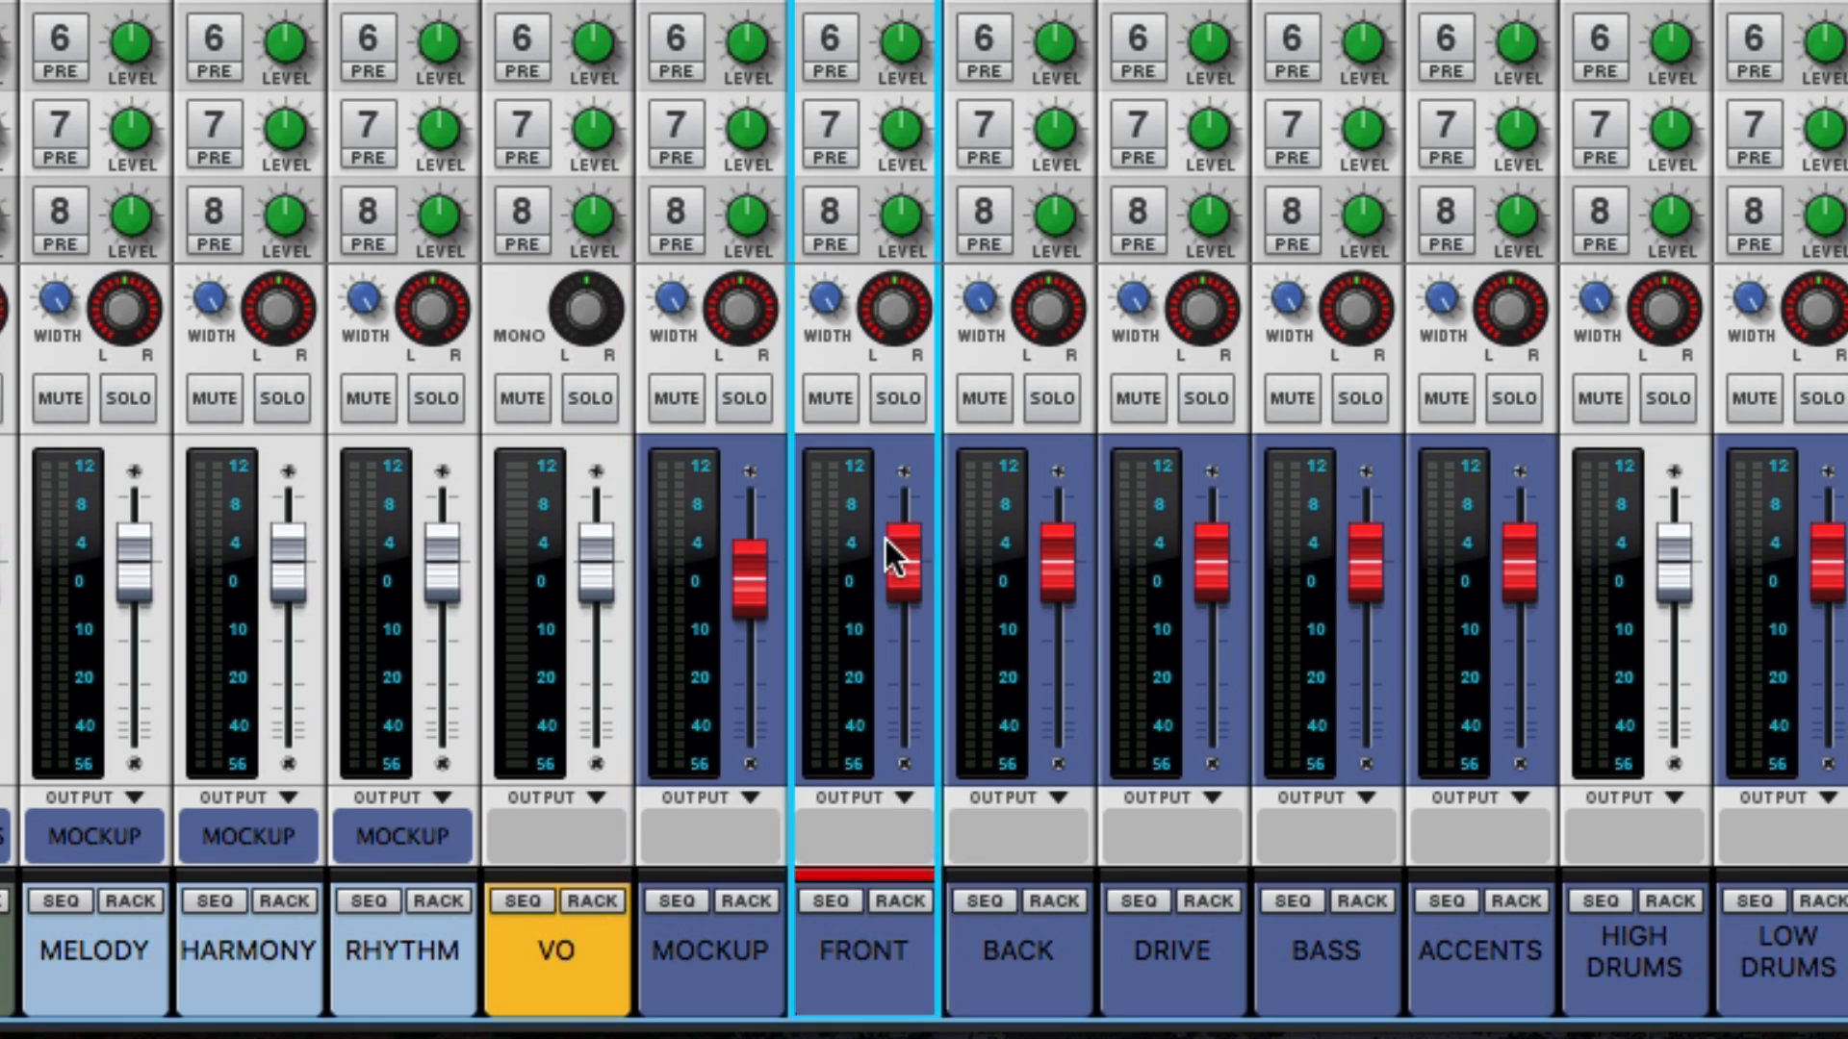
pyautogui.moveTo(1048, 569); pyautogui.dragTo(1065, 578)
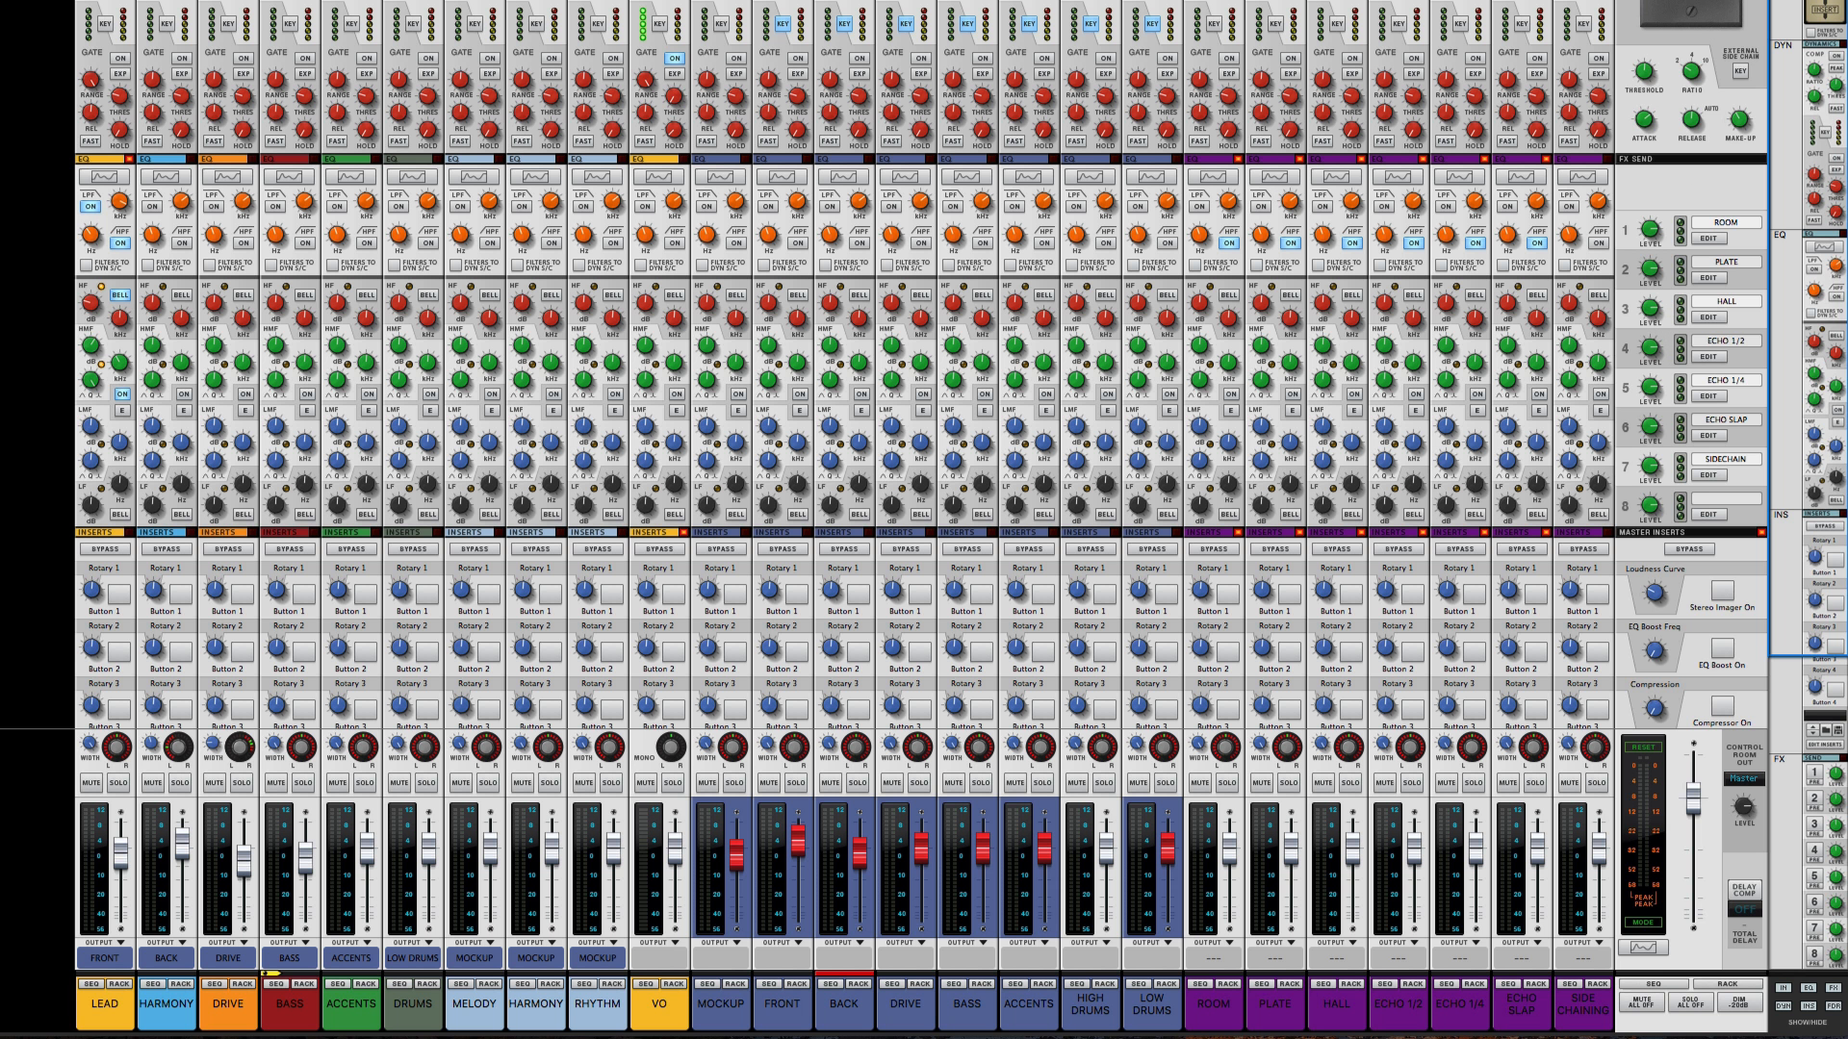
# - Select the master section and switch on its master compressor
pyautogui.click(1709, 24)
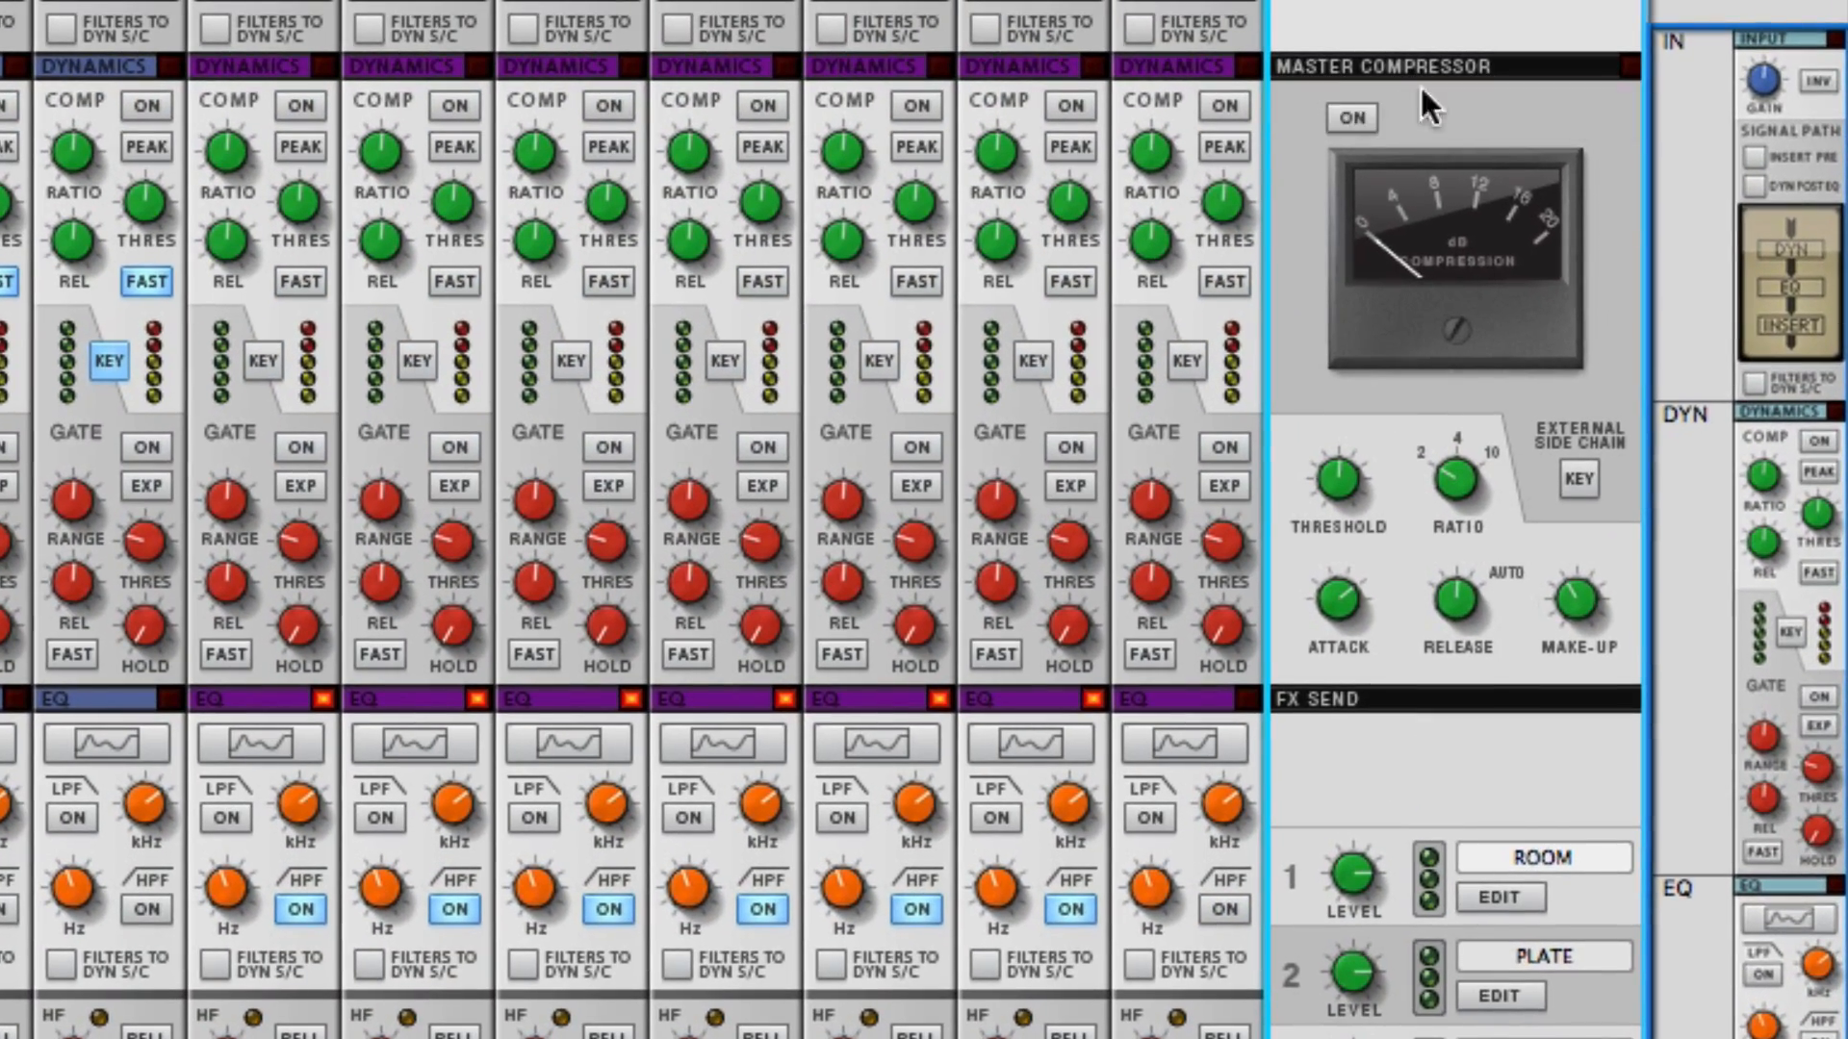
pyautogui.click(1346, 117)
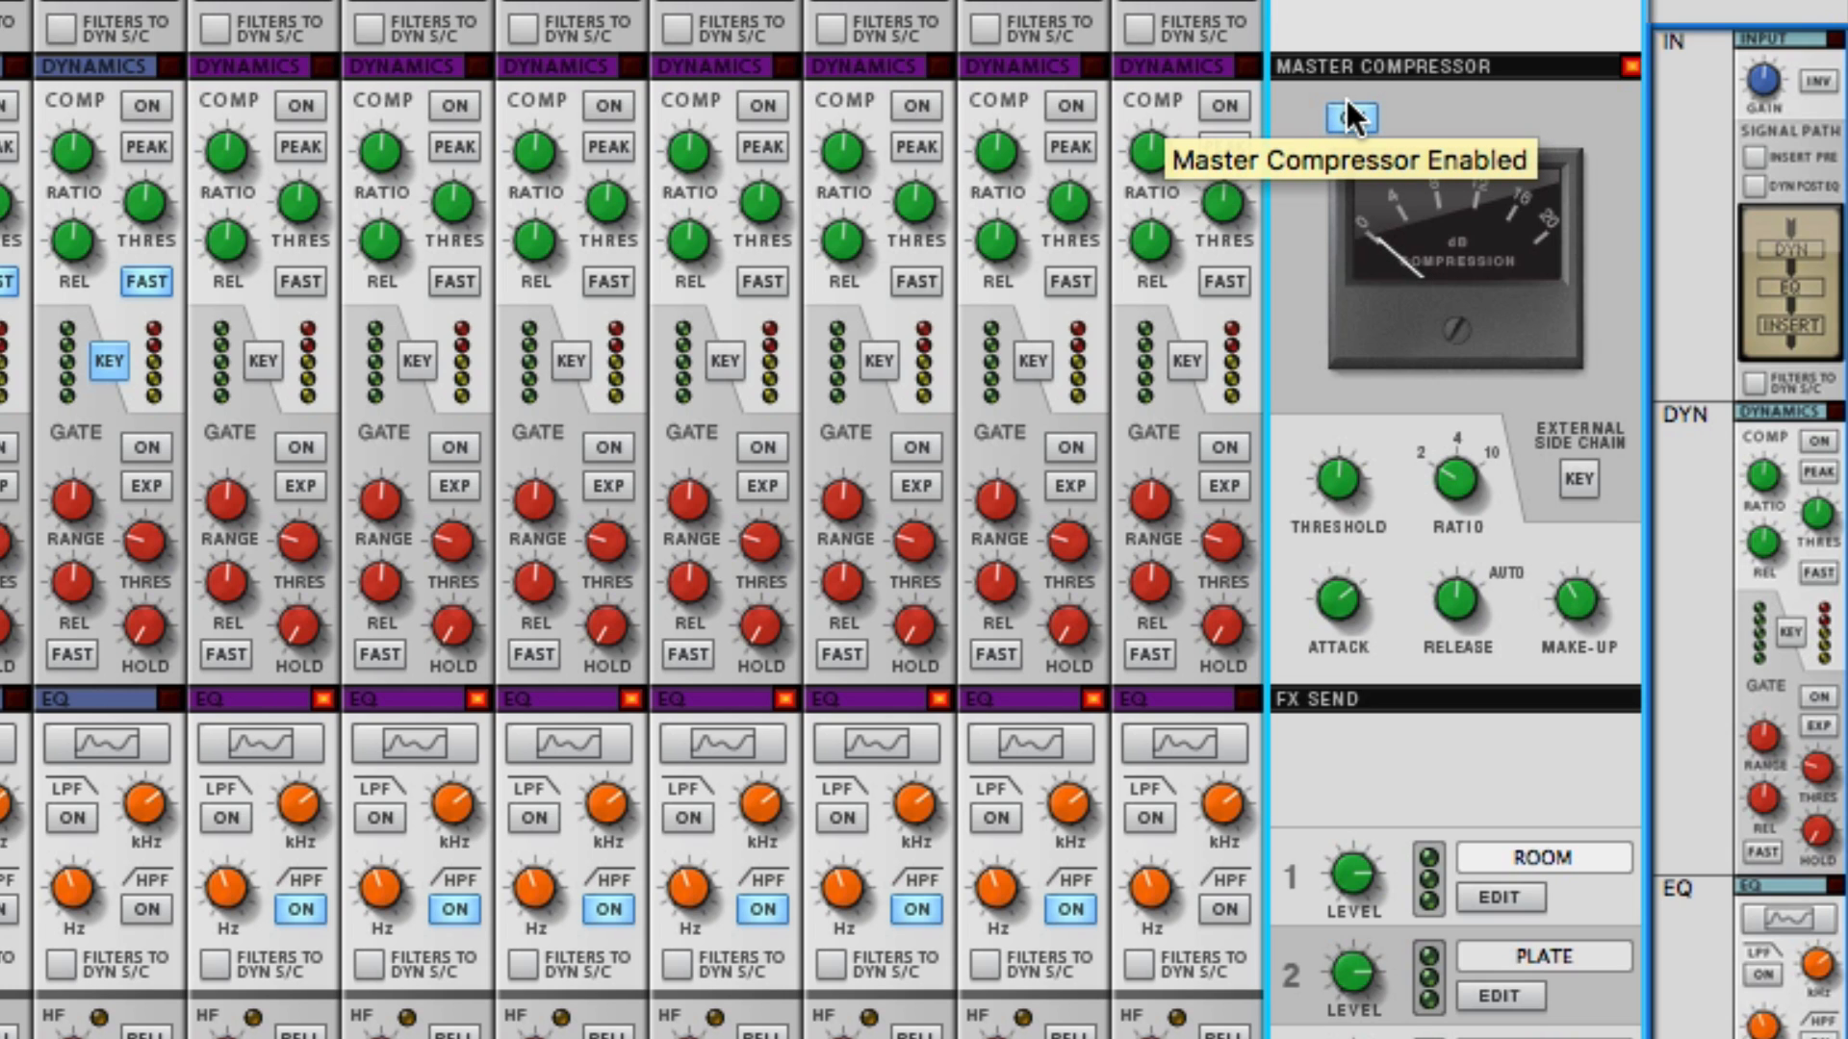
pyautogui.moveTo(1456, 507)
pyautogui.mouseDown()
pyautogui.moveTo(1462, 439)
pyautogui.moveTo(1463, 489)
pyautogui.mouseUp()
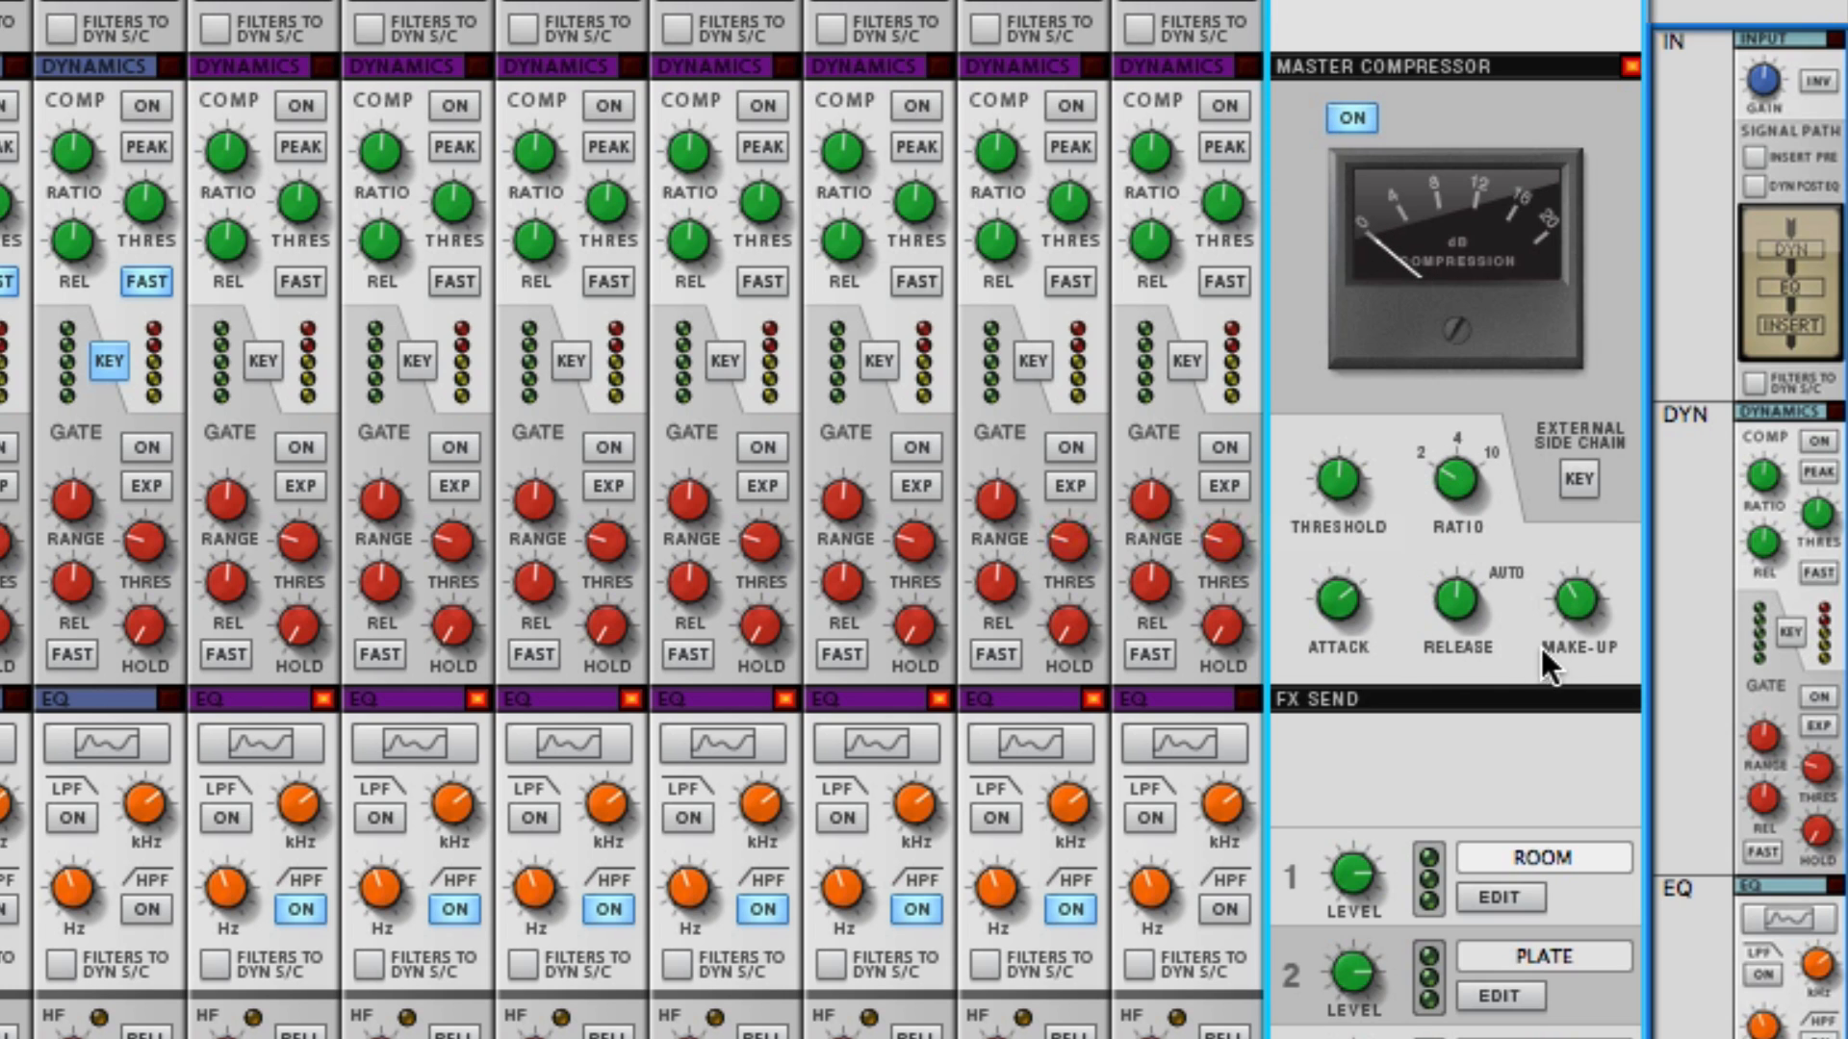
pyautogui.moveTo(1339, 477); pyautogui.dragTo(1349, 484)
# - Examine the master section's FX send slots and its master insert controls
pyautogui.scroll(-10, 1309, 371)
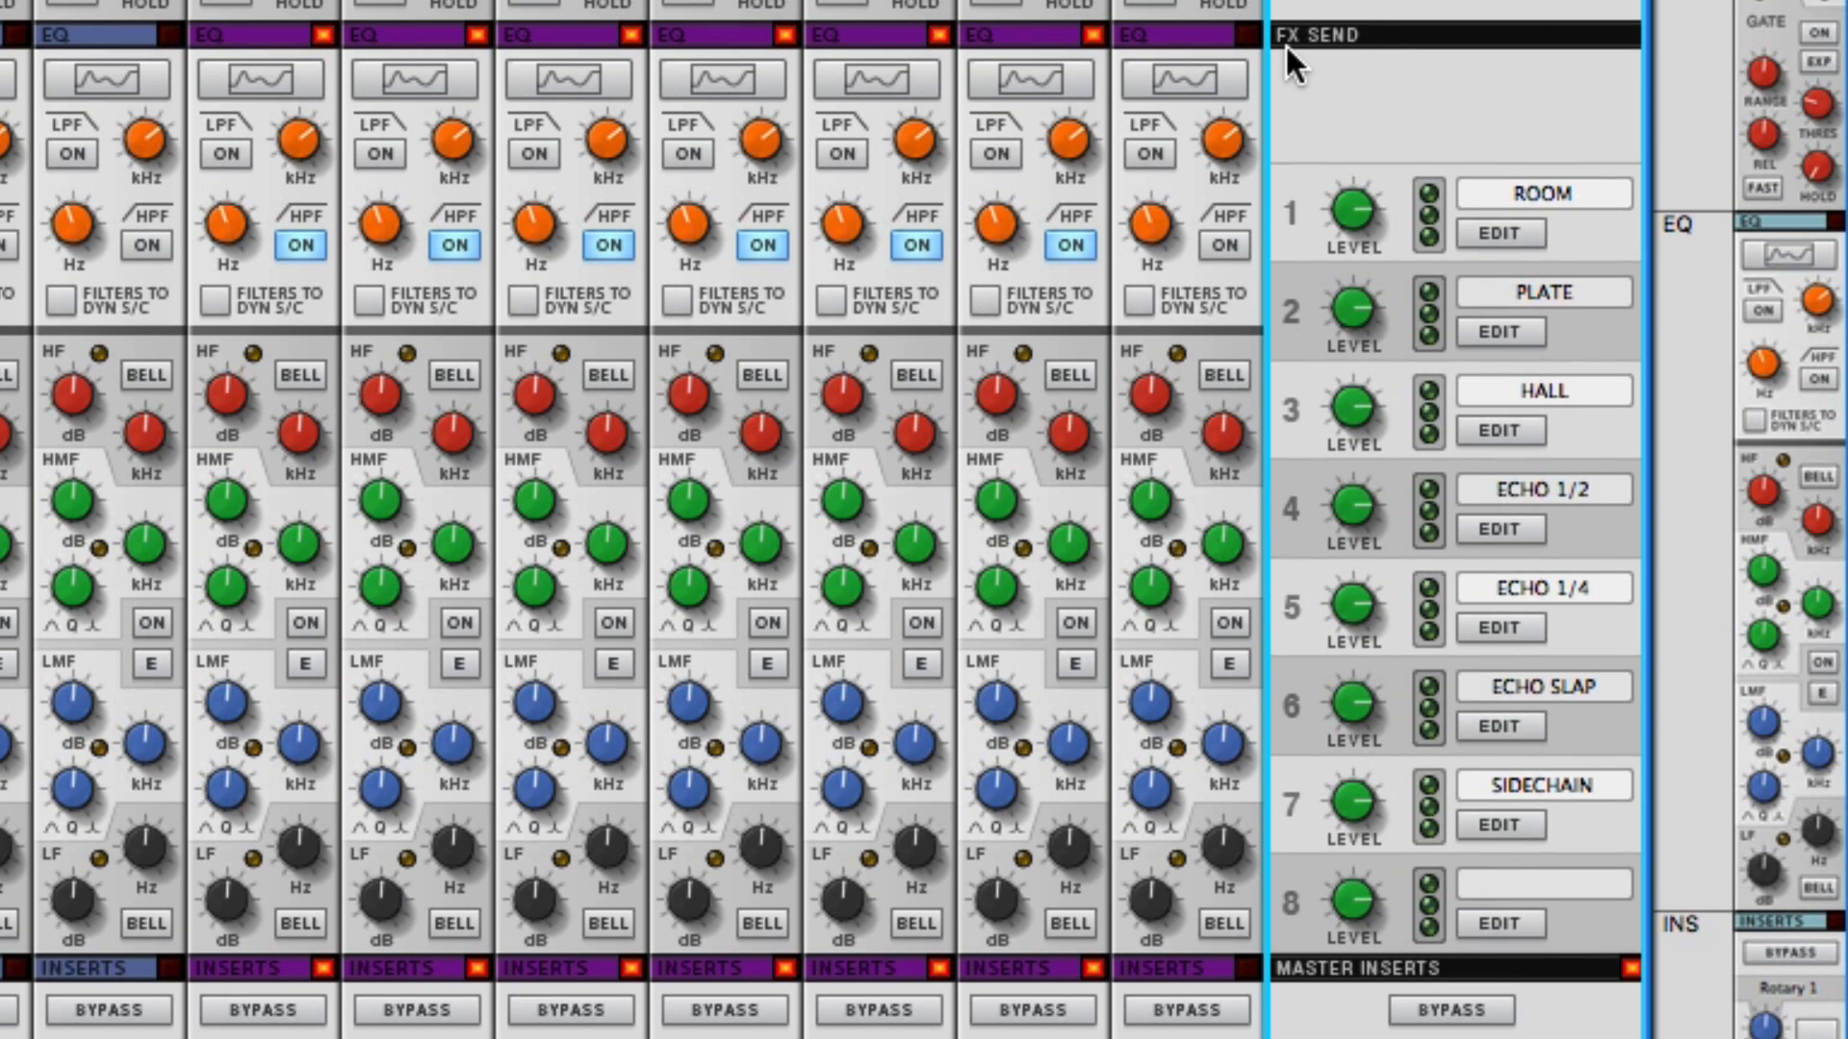
pyautogui.rightClick(1509, 199)
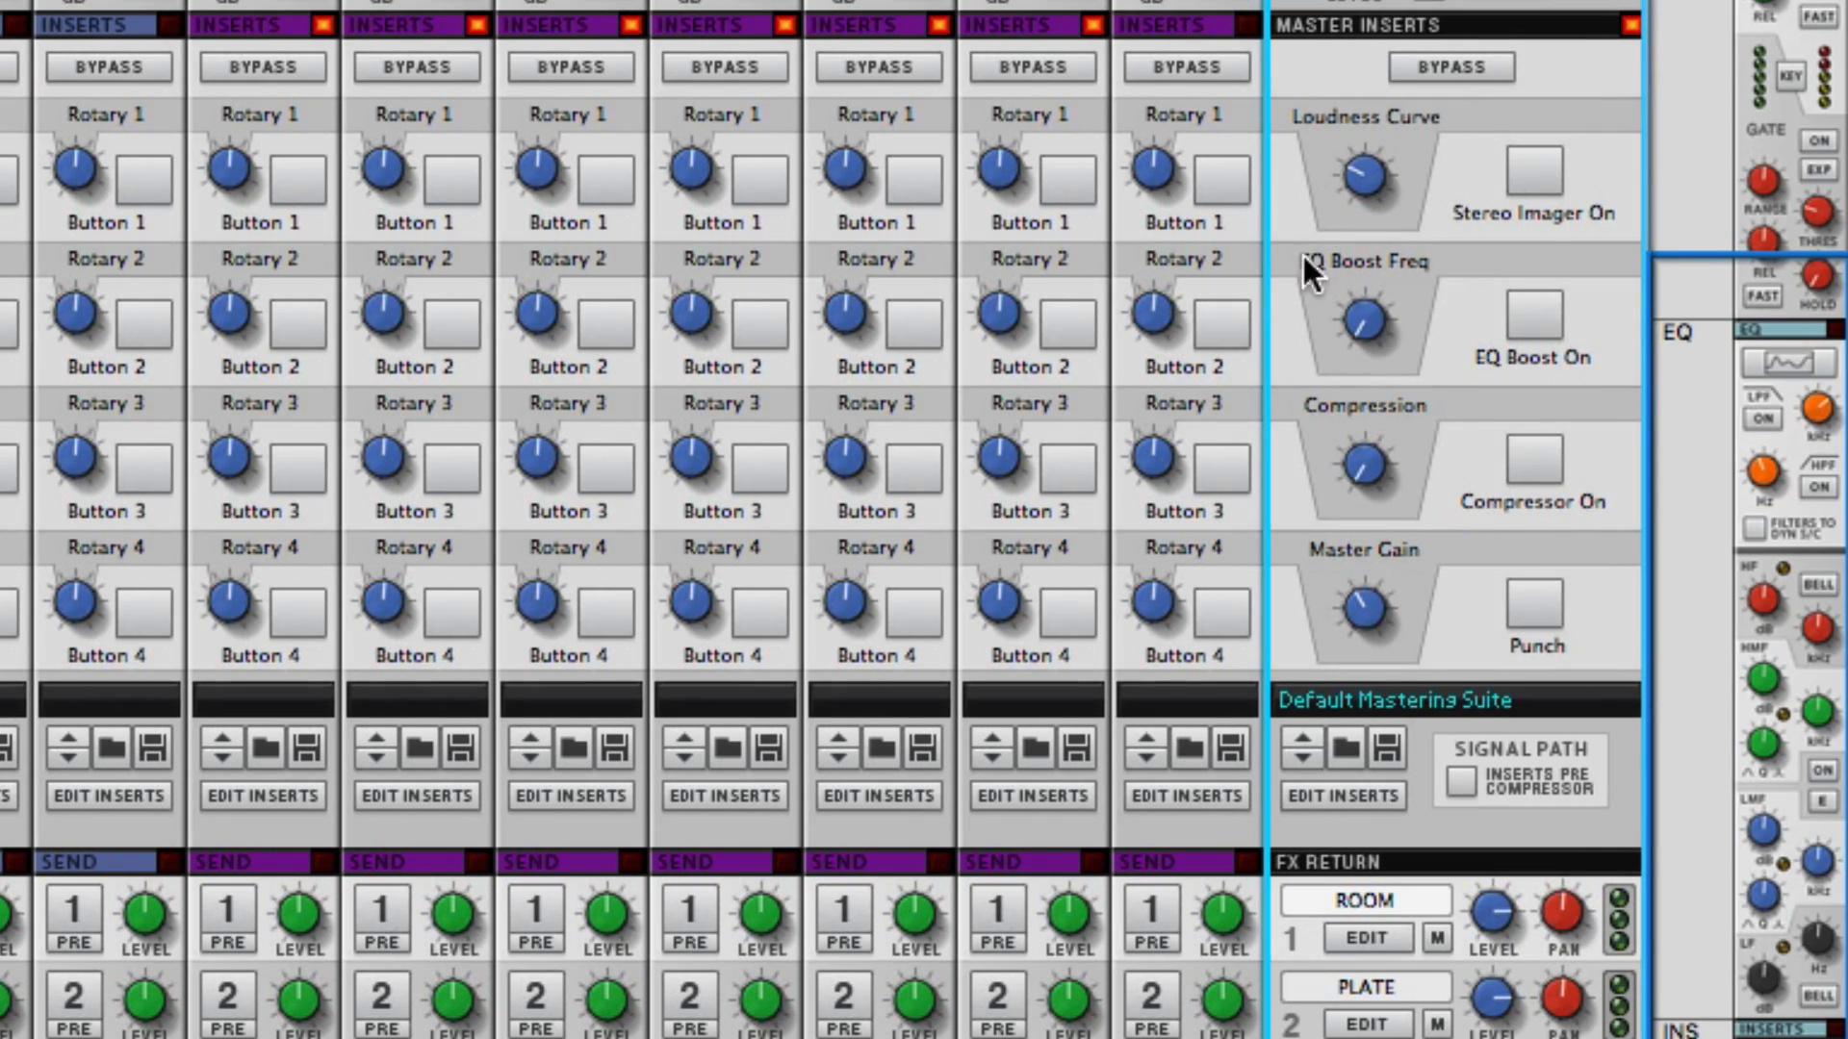
pyautogui.click(1356, 791)
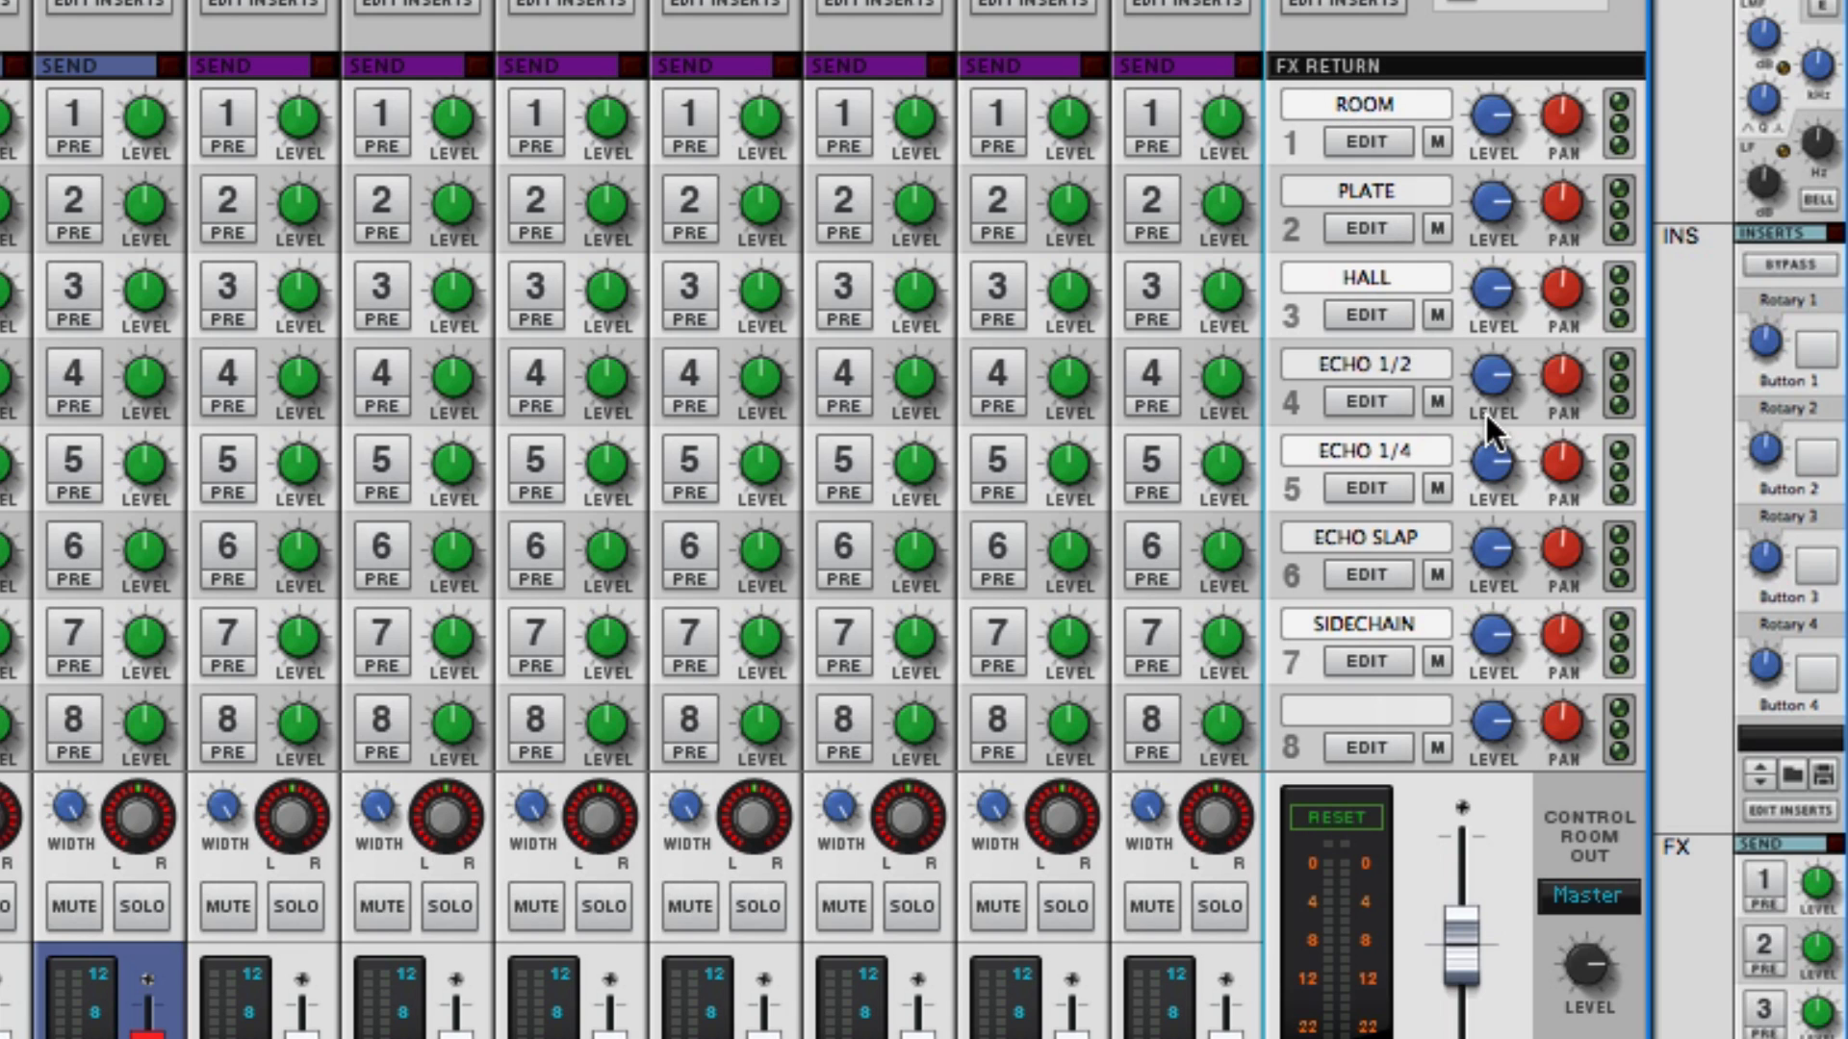
# - Try lowering the ROOM return level, raising PLATE's to 4.09 dB, and panning the ROOM and HALL returns left before recentring them
pyautogui.moveTo(1493, 115)
pyautogui.mouseDown()
pyautogui.moveTo(1496, 186)
pyautogui.moveTo(1494, 137)
pyautogui.mouseUp()
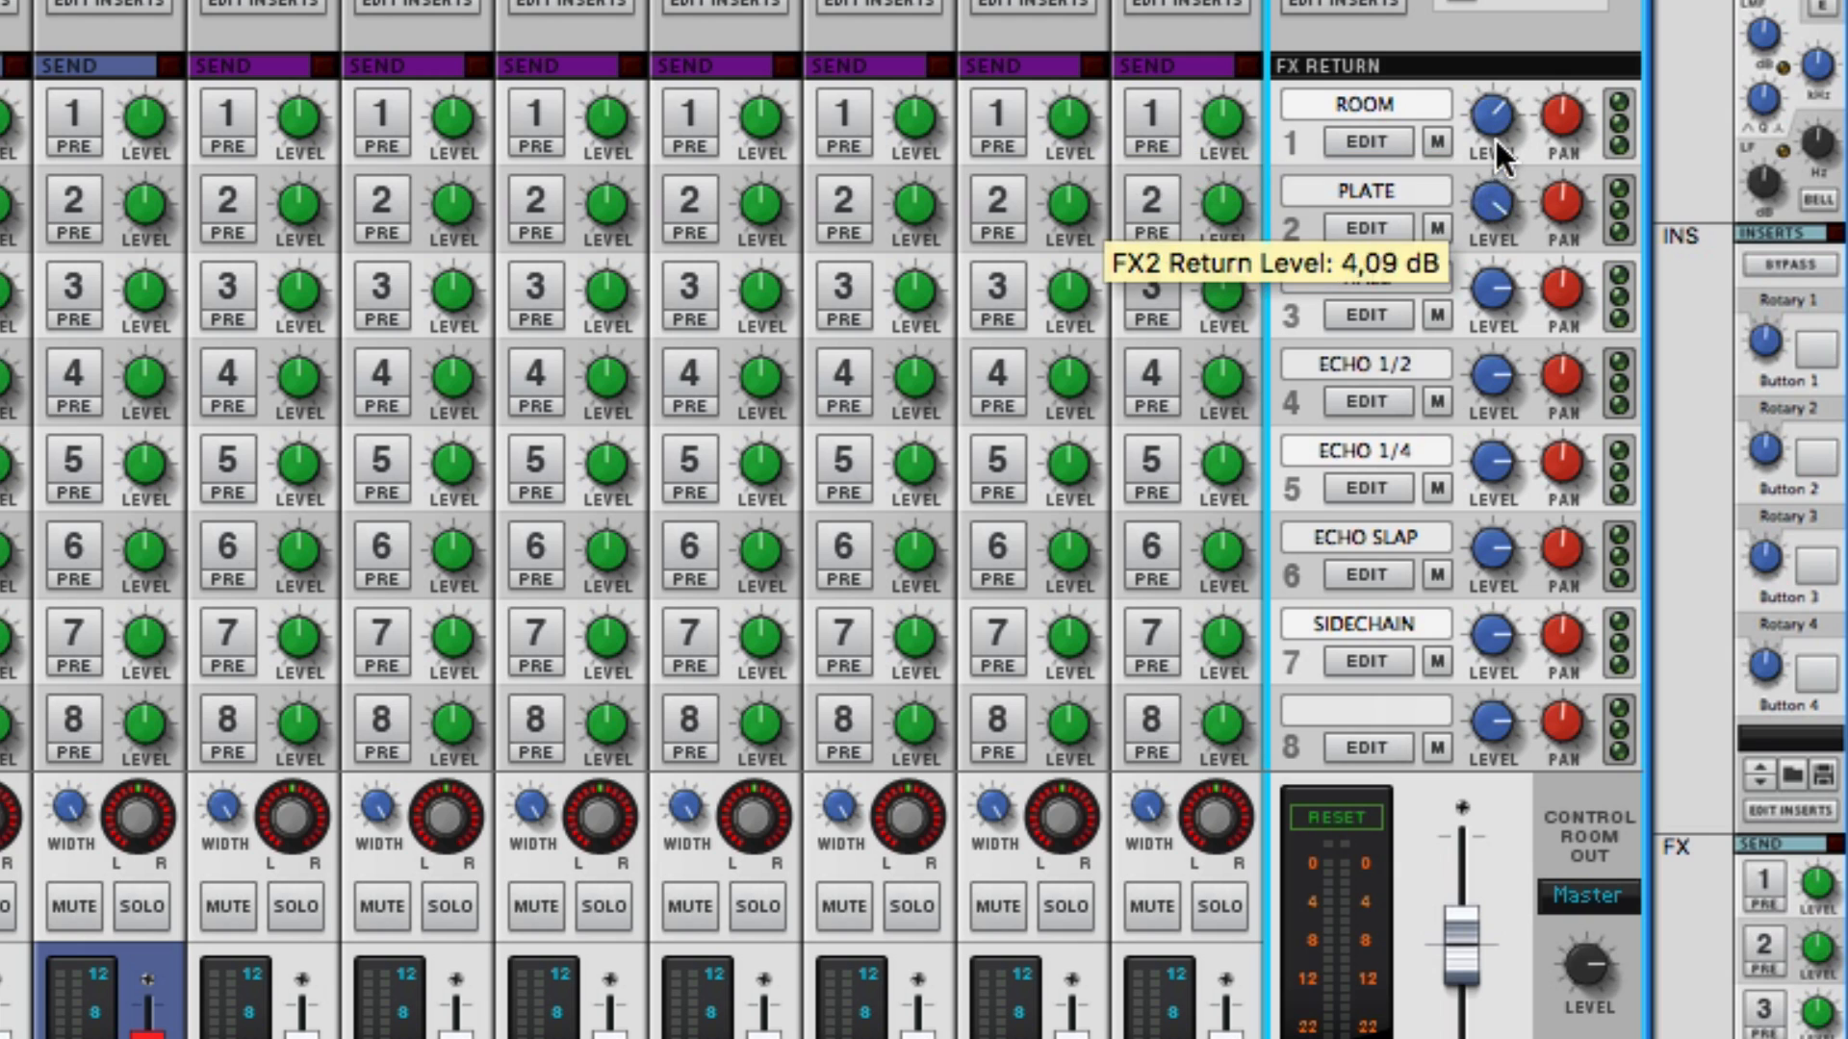
pyautogui.scroll(-2, 1561, 306)
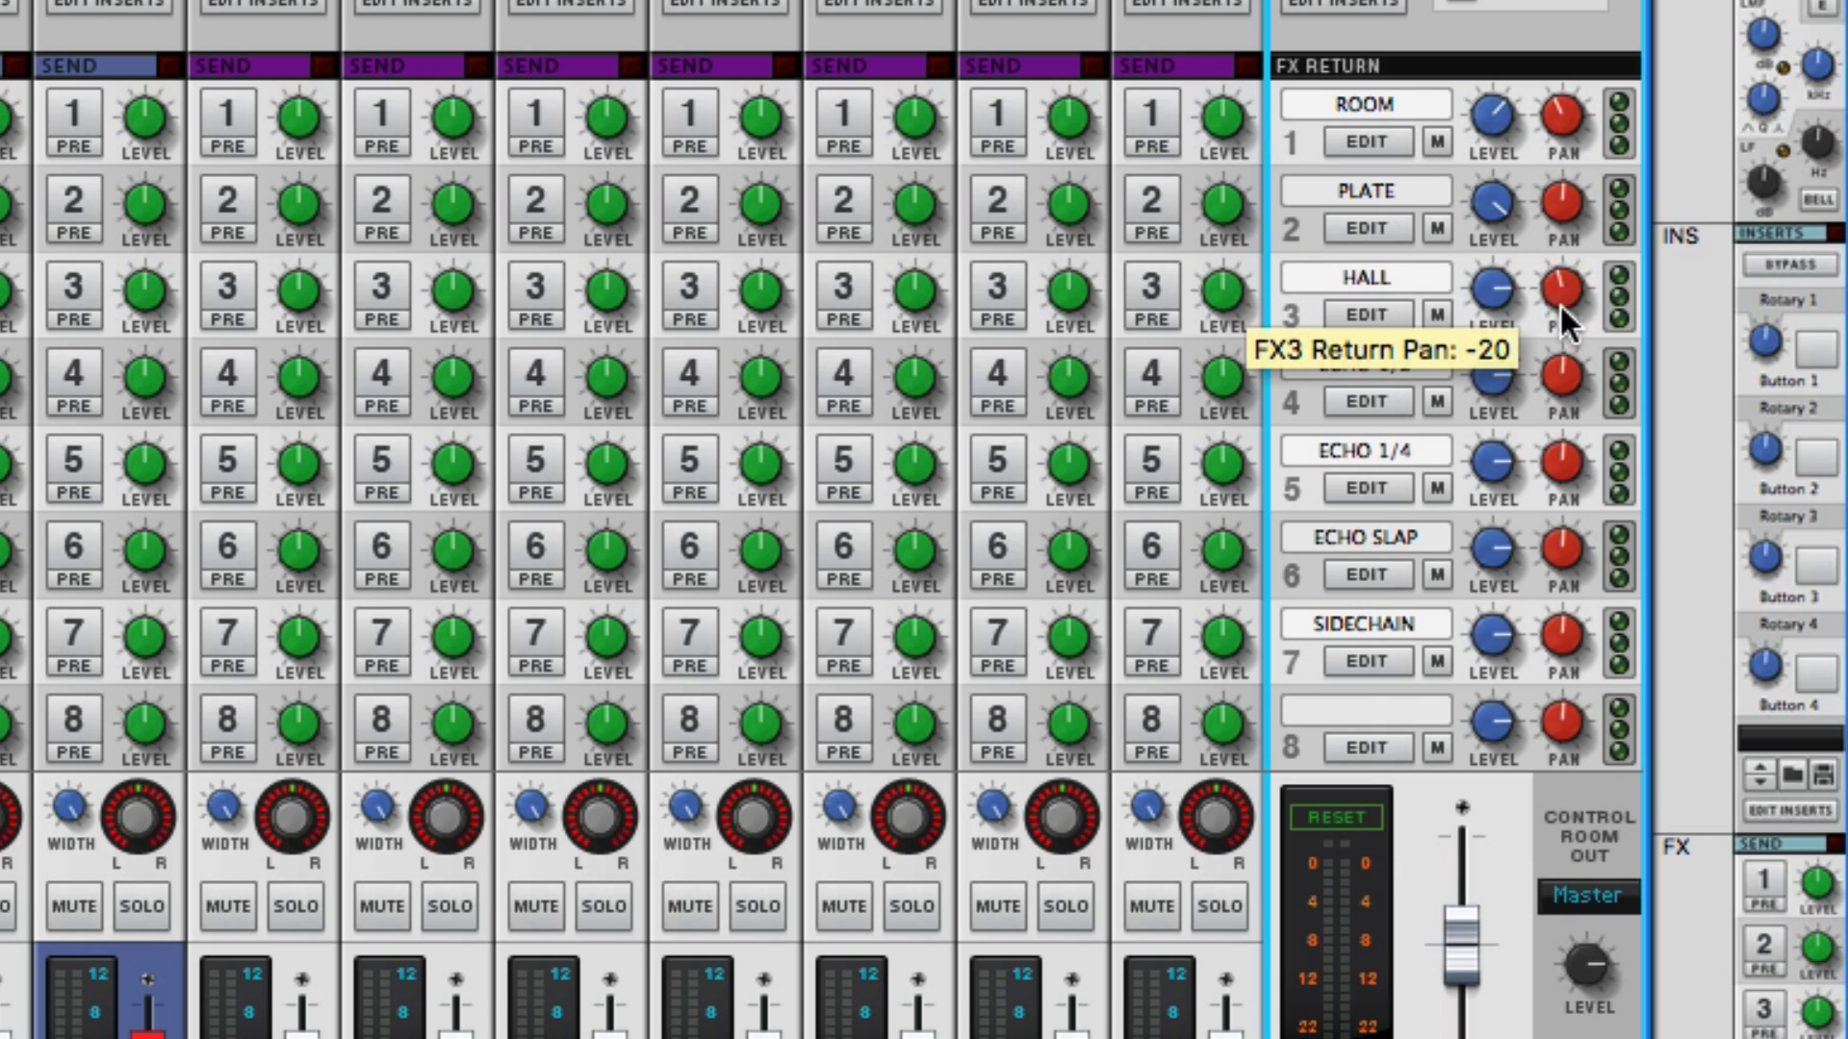
pyautogui.scroll(2, 1561, 306)
pyautogui.scroll(2, 1565, 115)
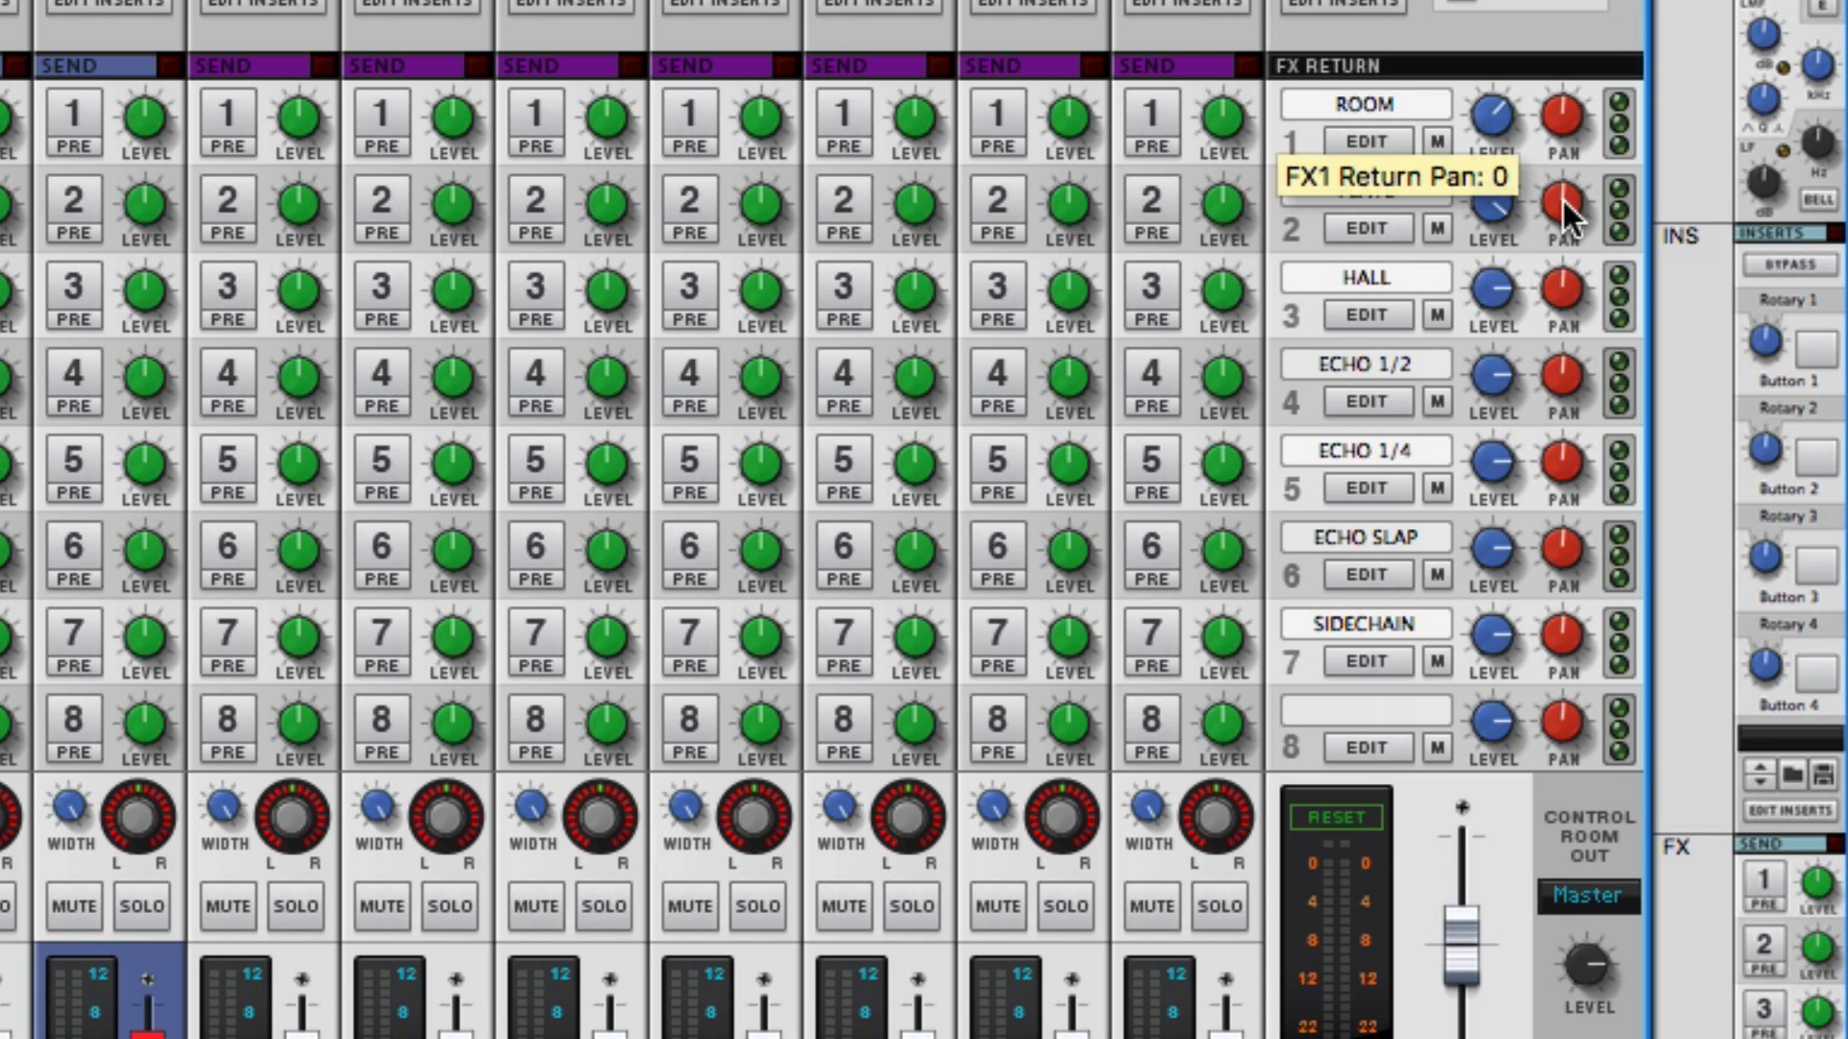
# - Reset the PLATE and ROOM FX return levels to default and fine-adjust the ROOM return level
pyautogui.keyDown('super'); pyautogui.click(1501, 208); pyautogui.keyUp('super')
pyautogui.keyDown('super'); pyautogui.click(1492, 122); pyautogui.keyUp('super')
pyautogui.moveTo(1493, 109)
pyautogui.mouseDown()
pyautogui.moveTo(1491, 154)
pyautogui.moveTo(1494, 119)
pyautogui.mouseUp()
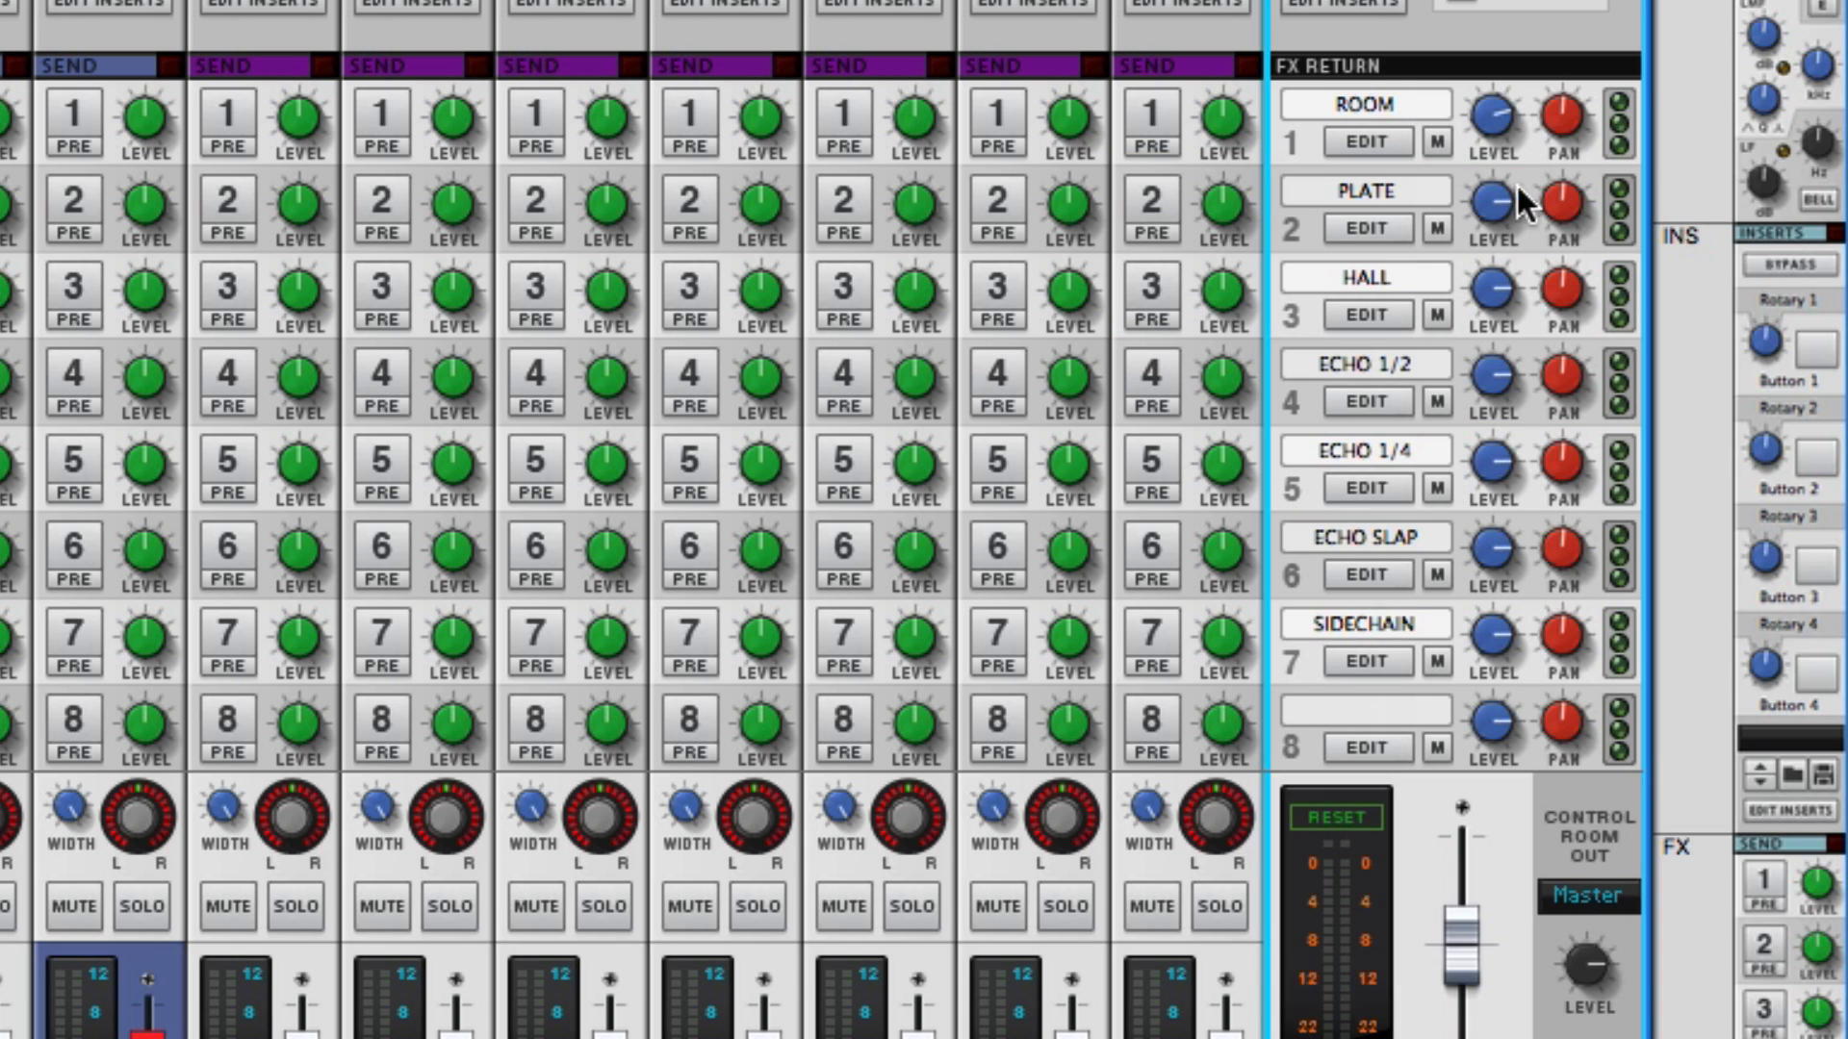
pyautogui.moveTo(1497, 134)
pyautogui.moveTo(1498, 134)
pyautogui.mouseDown()
pyautogui.moveTo(1498, 152)
pyautogui.moveTo(1497, 134)
pyautogui.mouseUp()
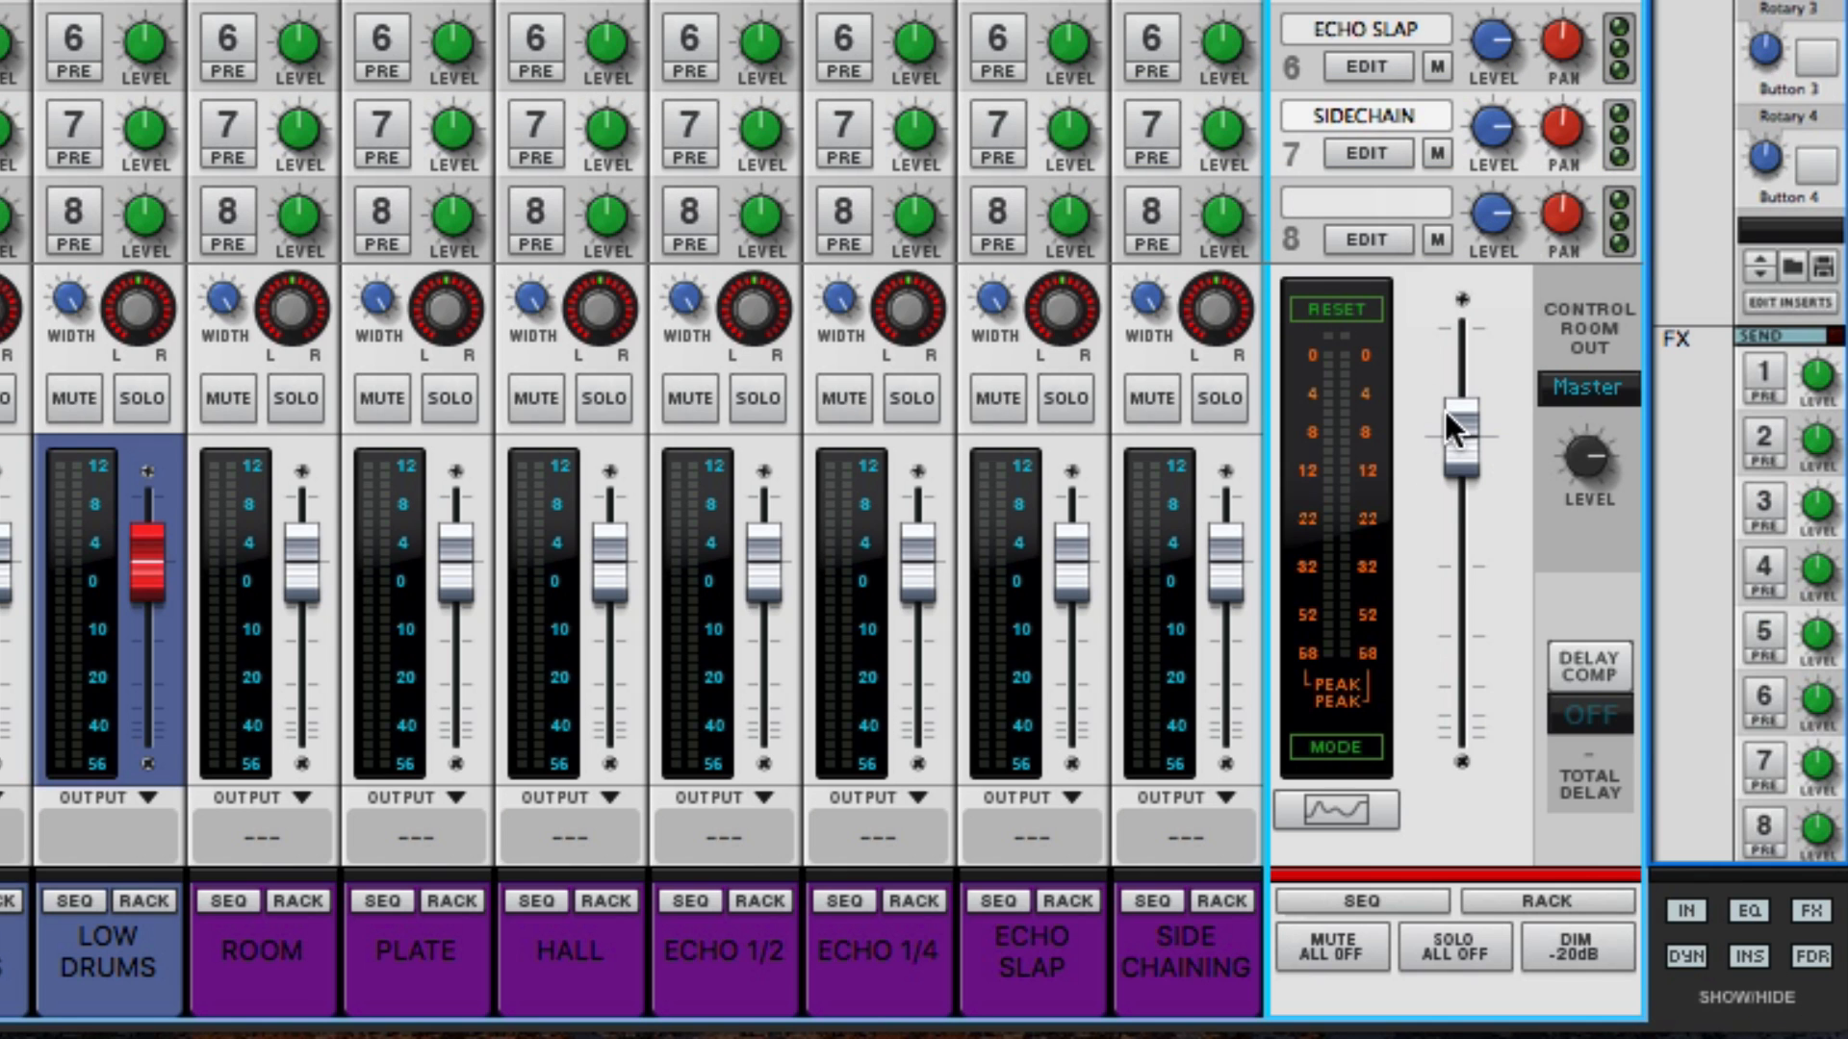
# - Move the master fader and reset it to 0.00 dB, and cycle the master meter mode to VU
pyautogui.moveTo(1446, 414)
pyautogui.mouseDown()
pyautogui.moveTo(1462, 459)
pyautogui.moveTo(1456, 403)
pyautogui.moveTo(1463, 430)
pyautogui.mouseUp()
pyautogui.keyDown('super'); pyautogui.click(1463, 428); pyautogui.keyUp('super')
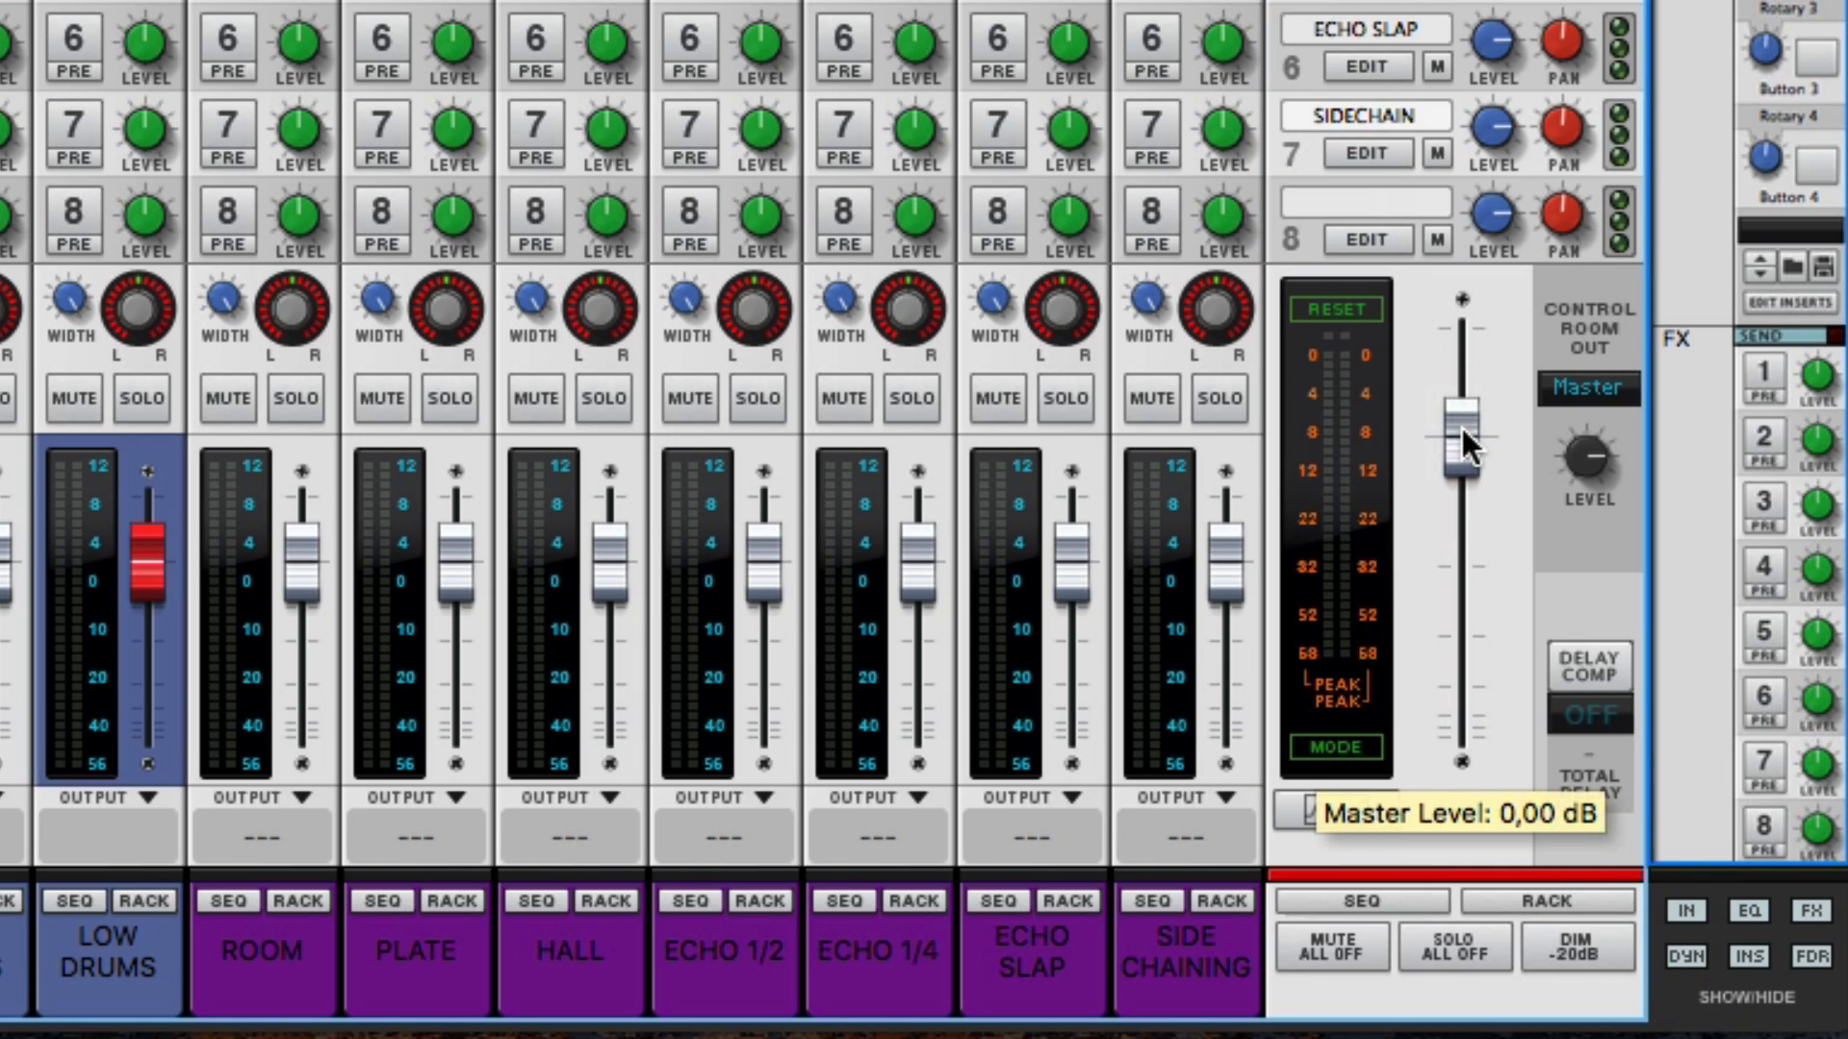
pyautogui.click(1346, 747)
pyautogui.click(1346, 747)
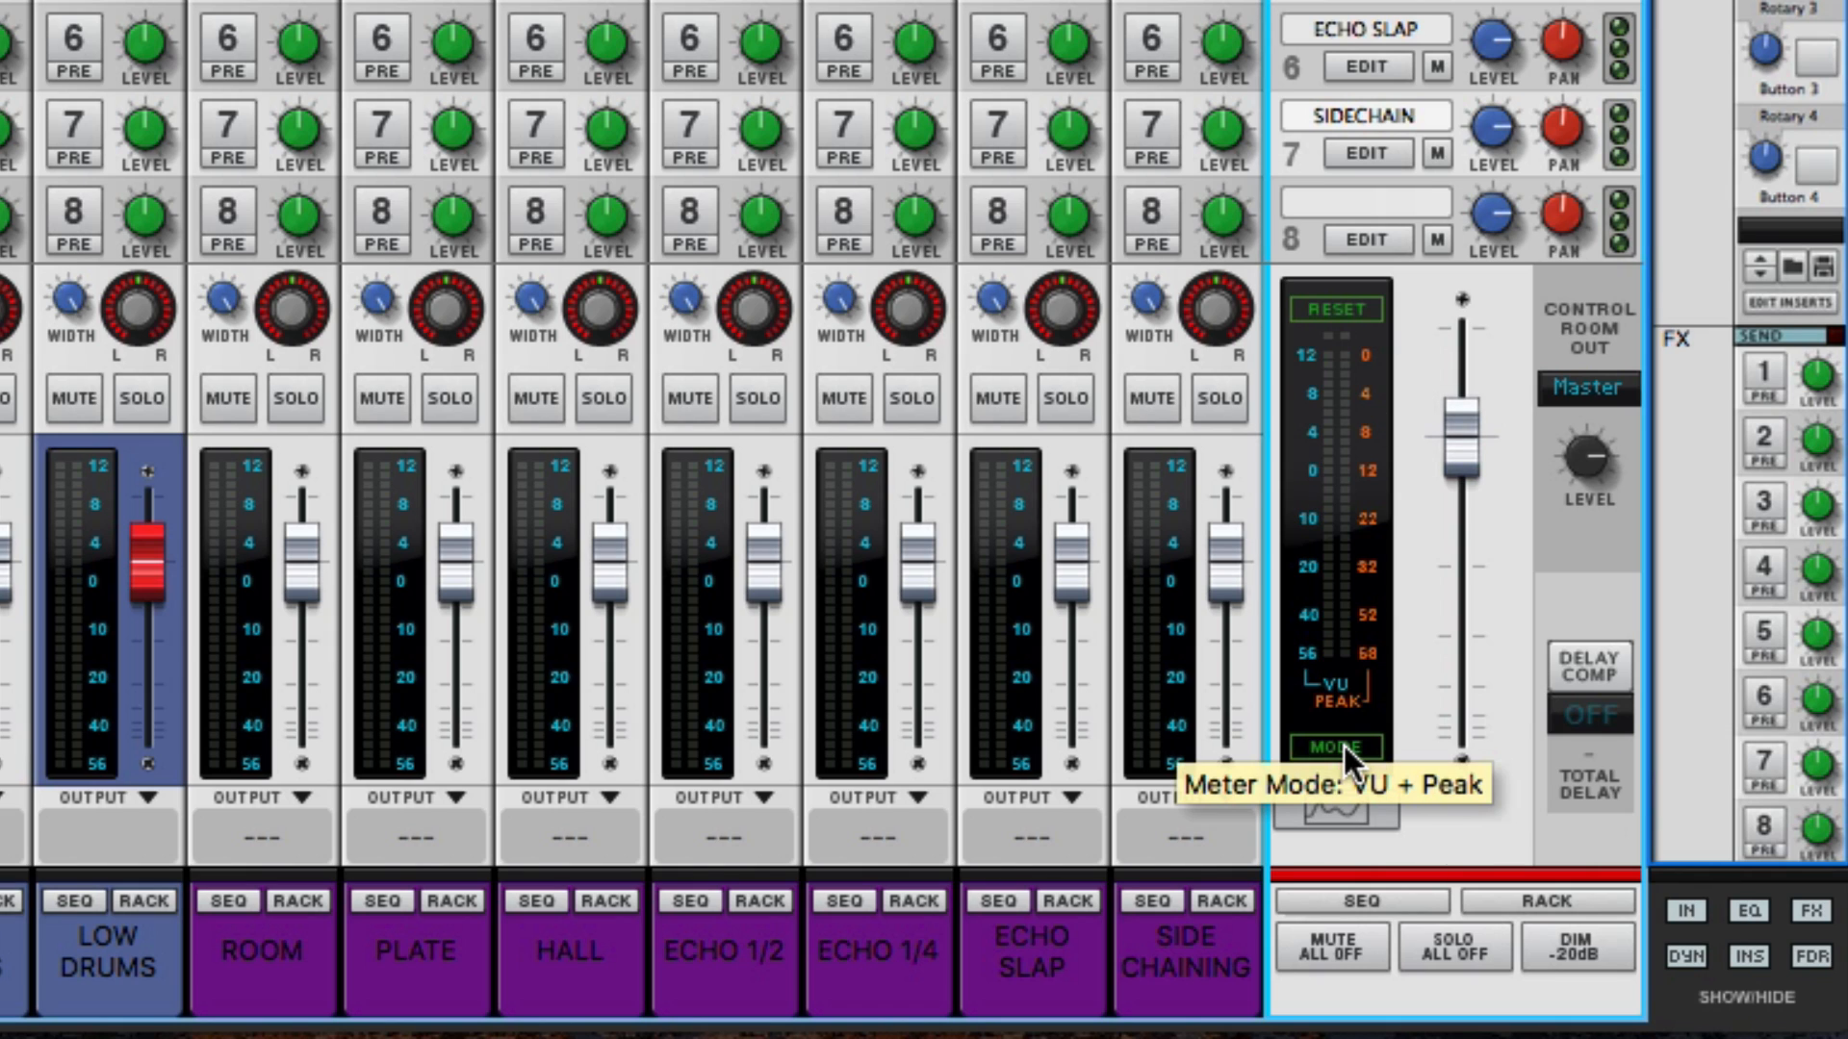
pyautogui.click(1345, 746)
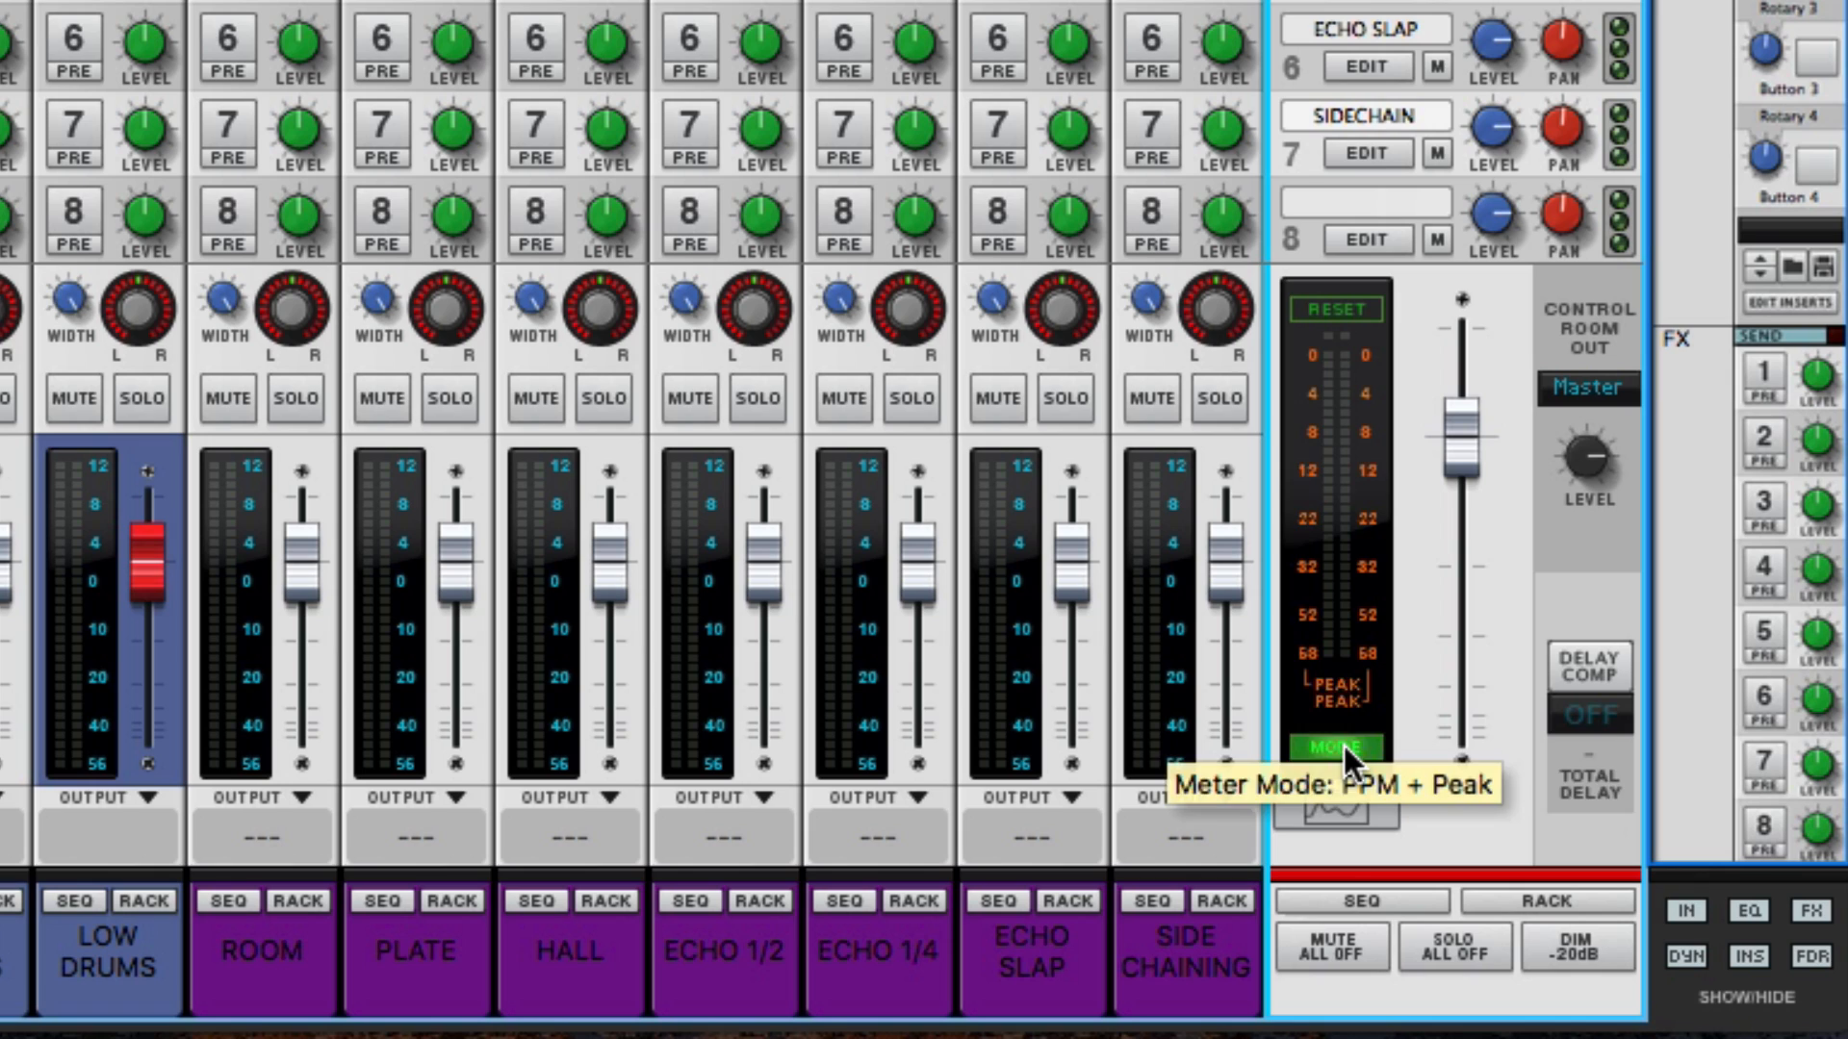
pyautogui.click(1344, 747)
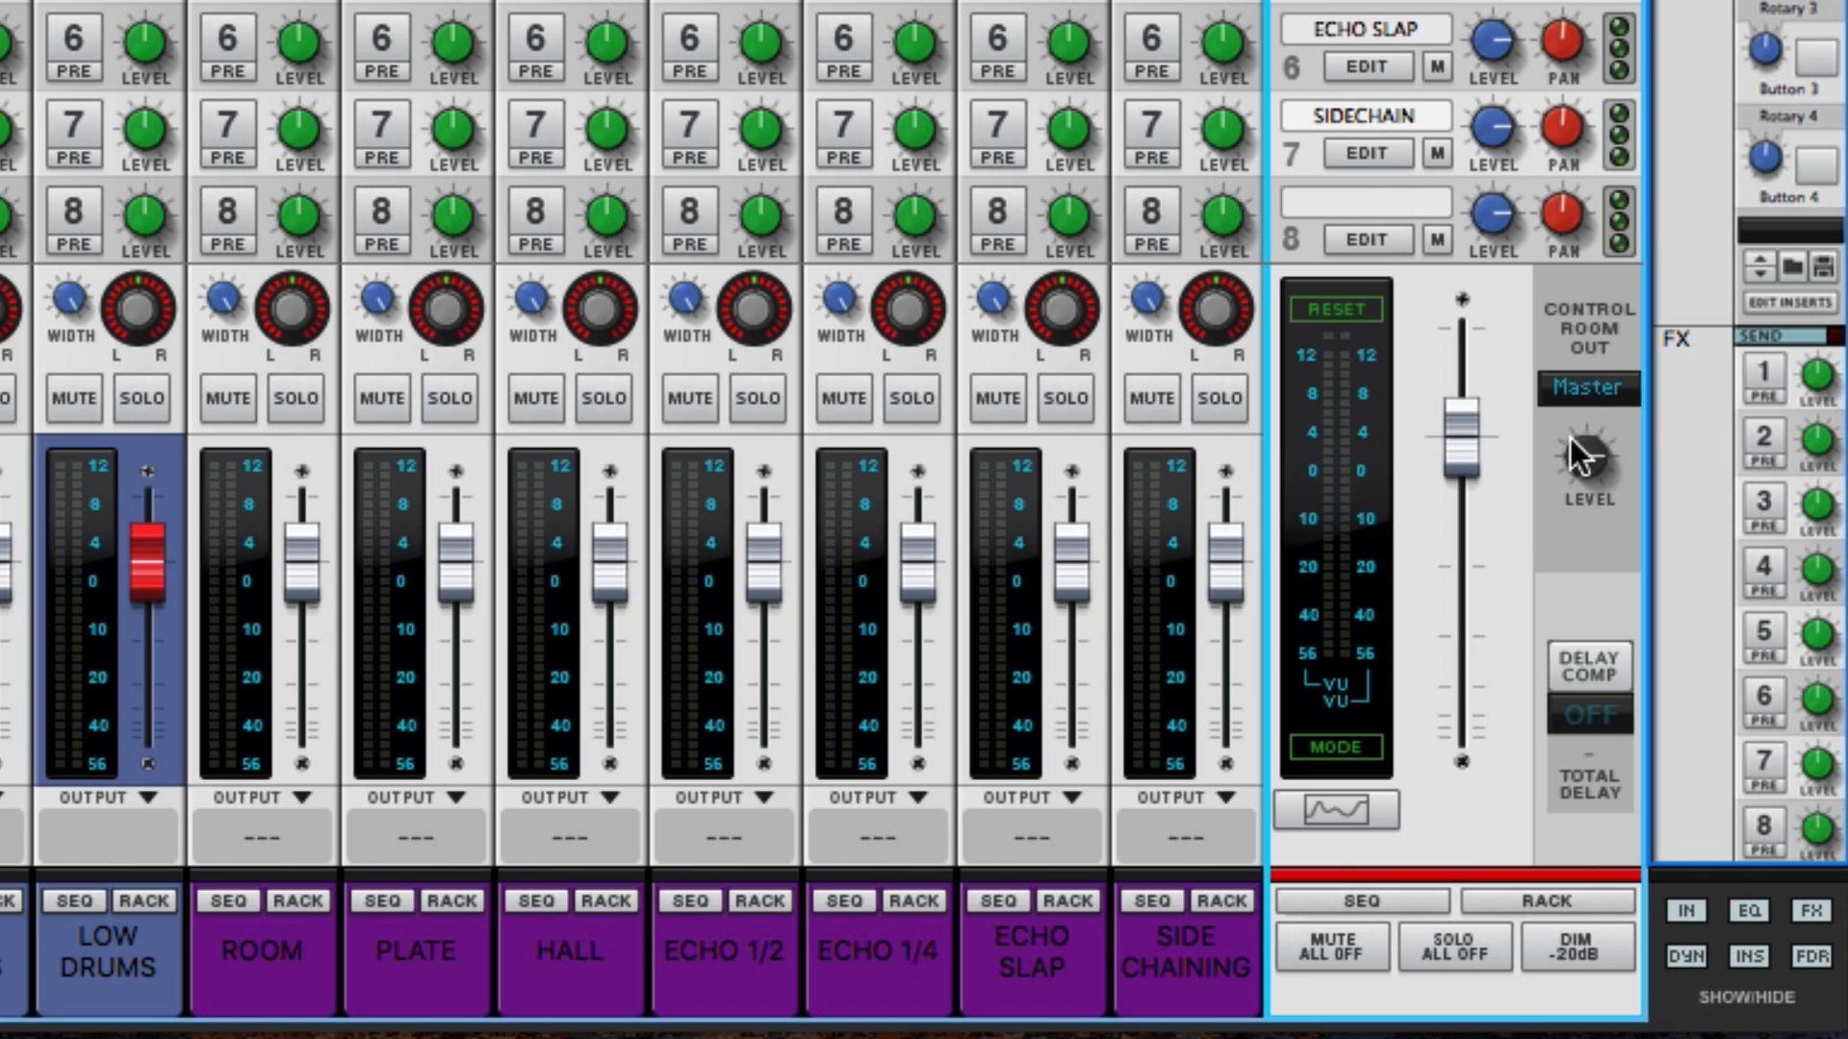
# - Look through the control room output sources, keeping Master, and turn on delay compensation
pyautogui.click(1586, 387)
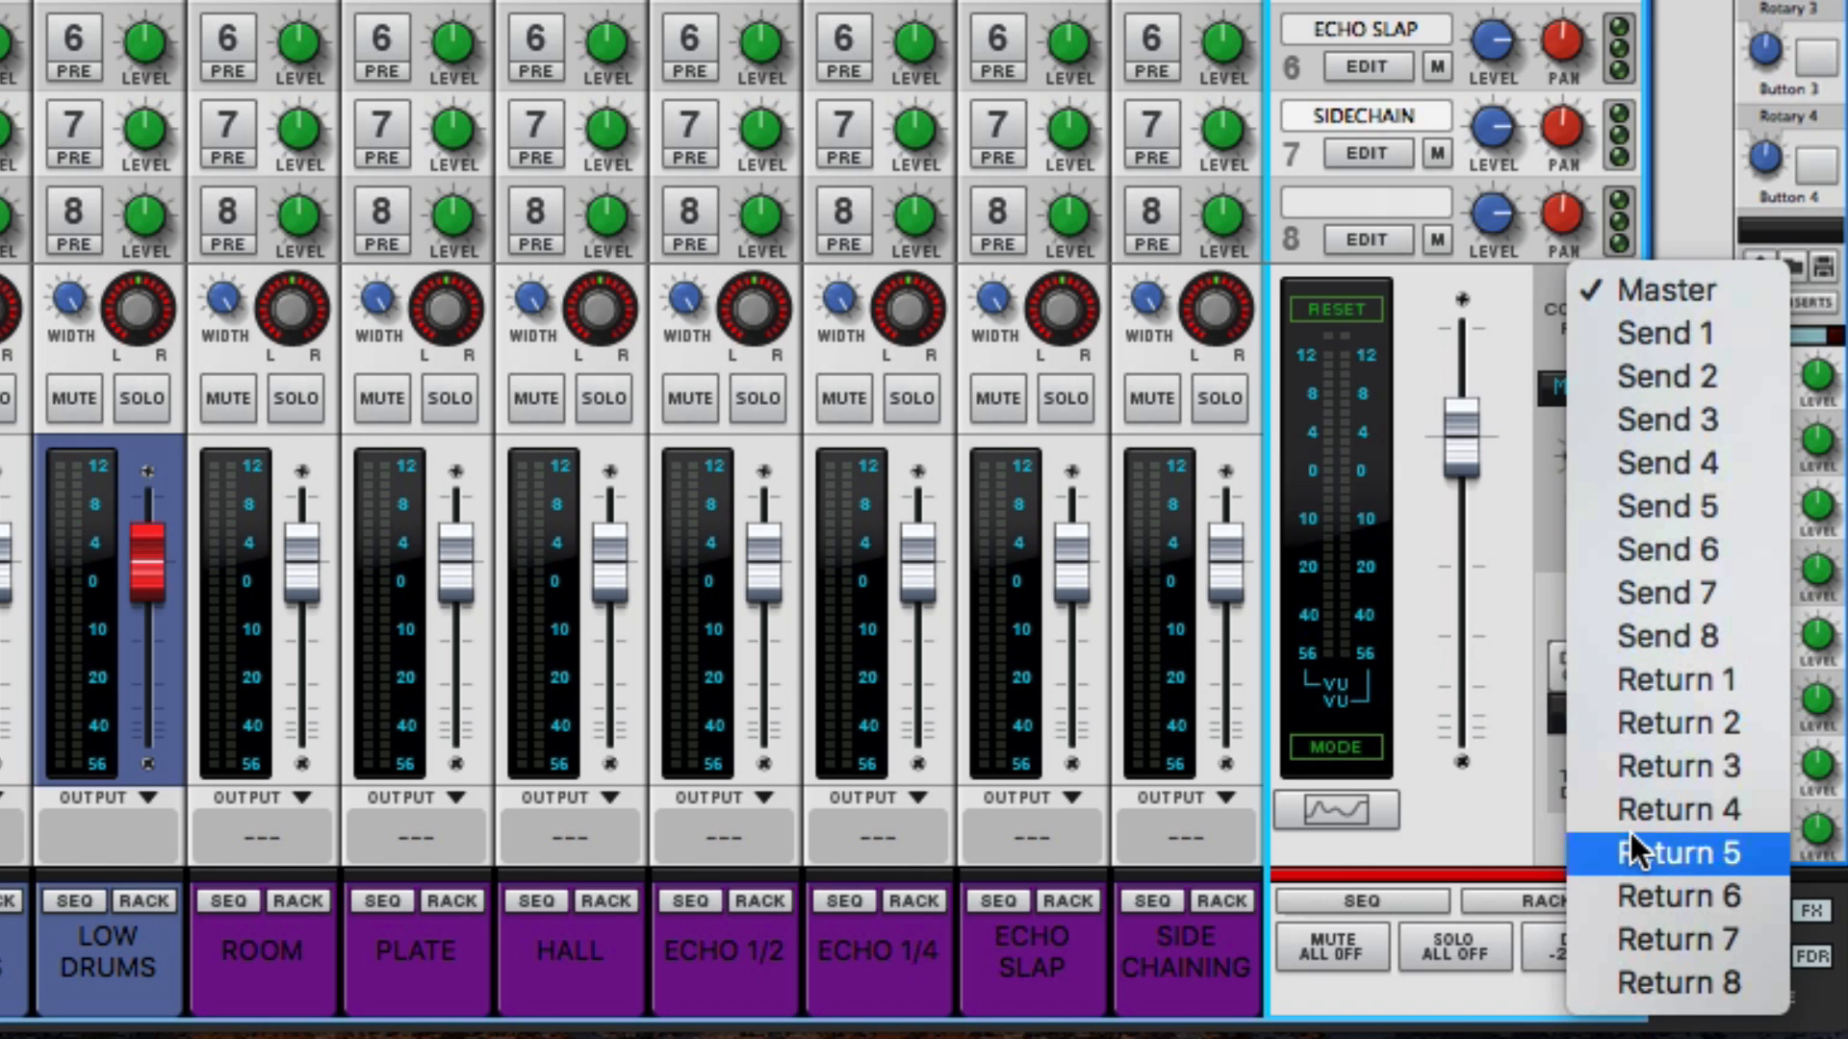
pyautogui.click(1509, 510)
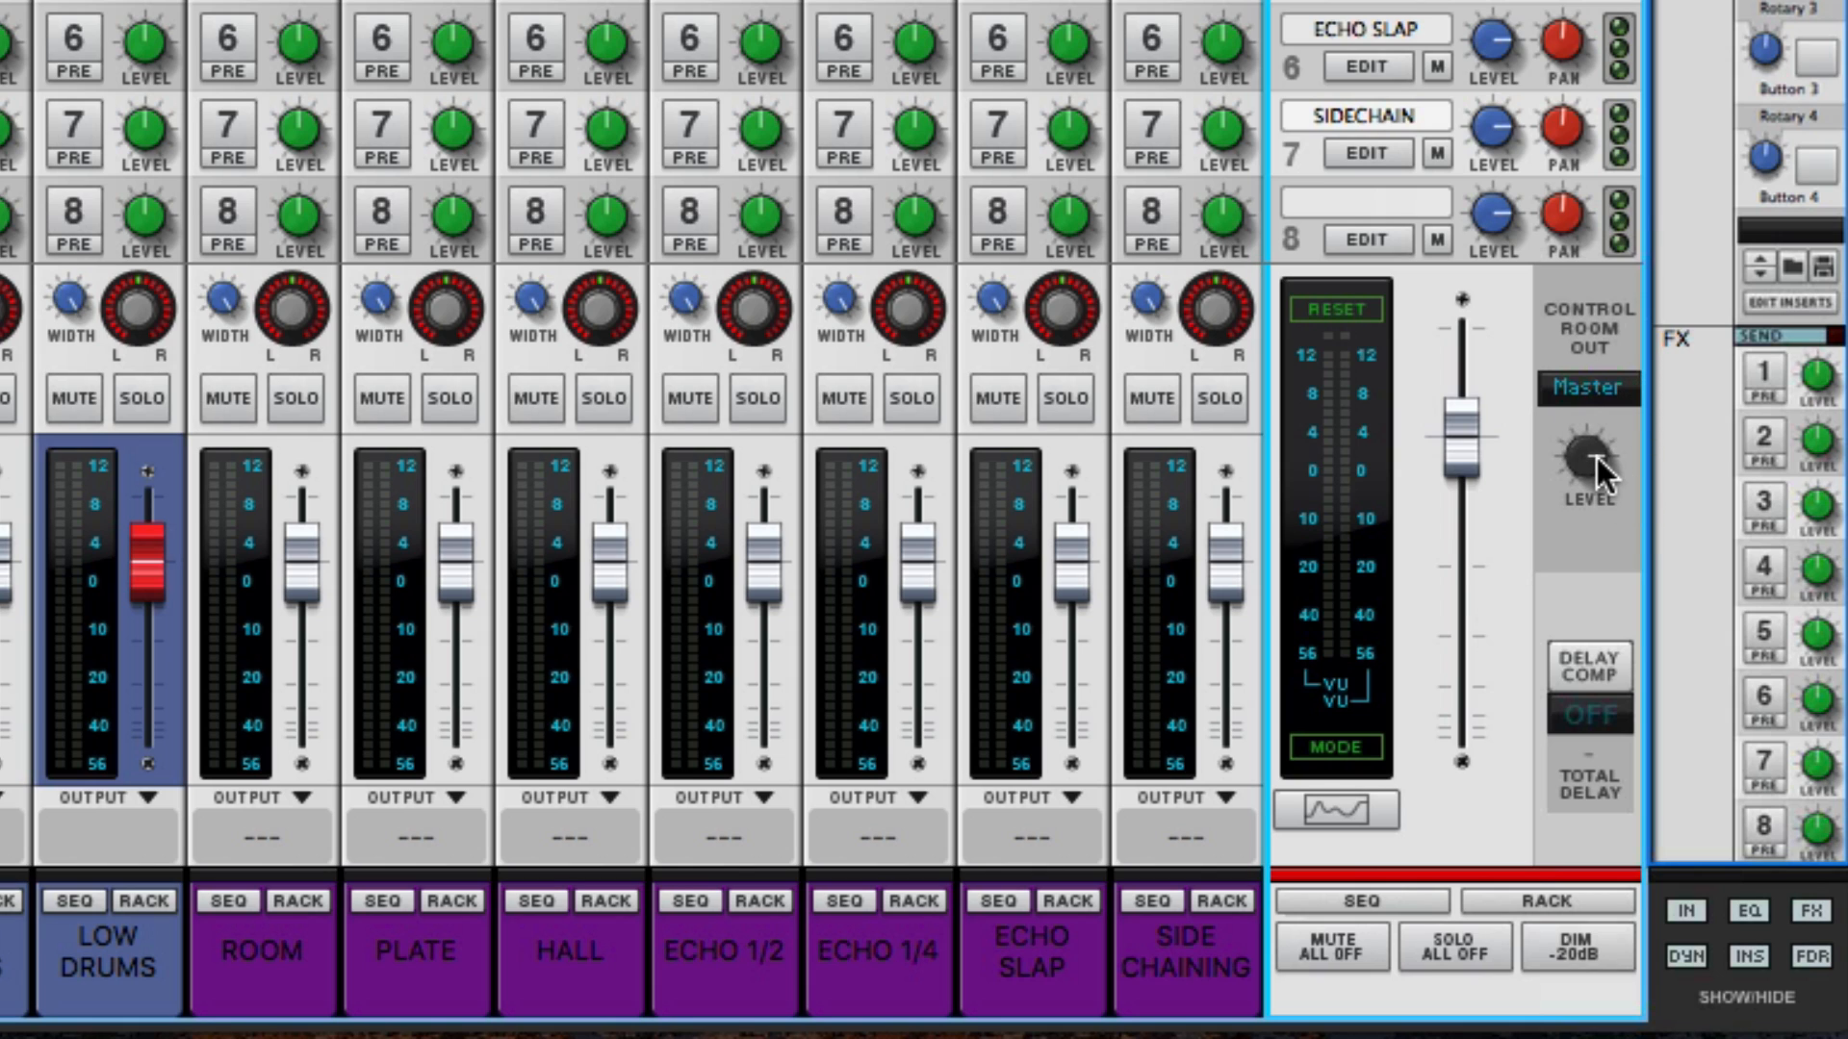
pyautogui.moveTo(1598, 463)
pyautogui.click(1588, 677)
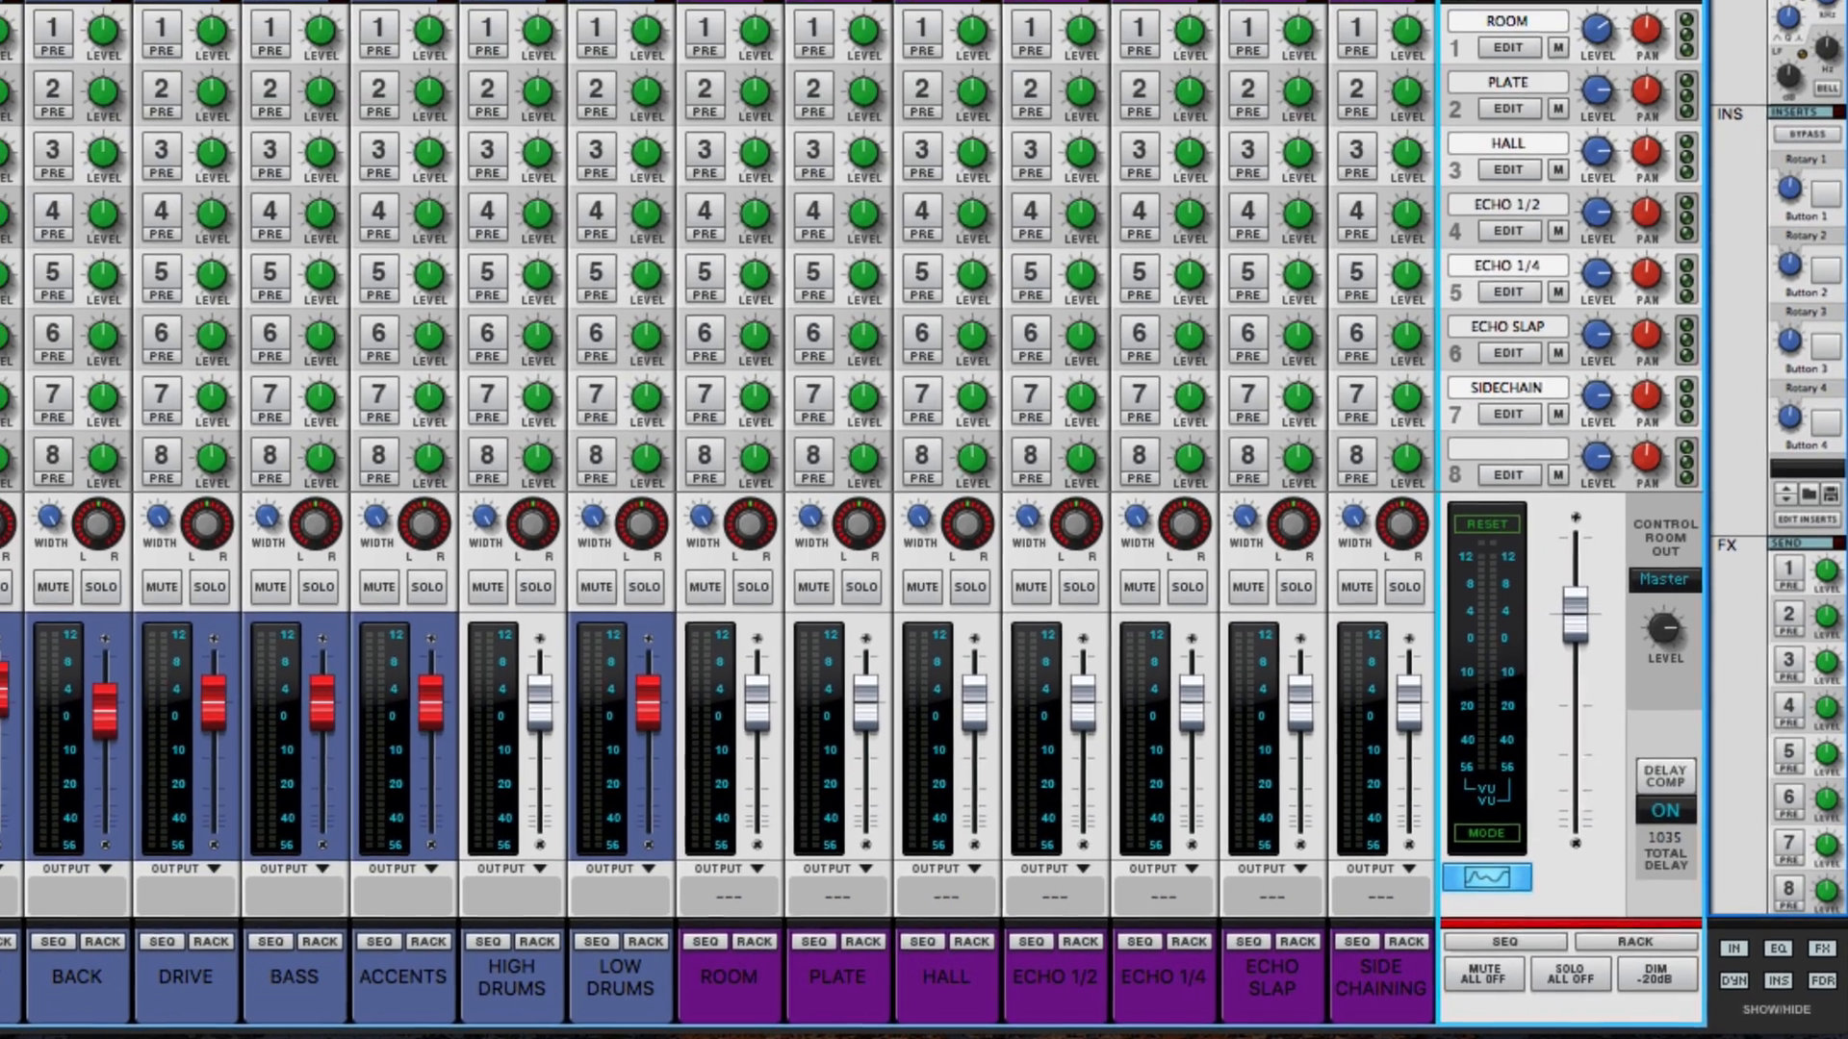
# - Show the frequency analyzer window for the Master Section over the mixer and close it
pyautogui.moveTo(0, 202); pyautogui.dragTo(1193, 2)
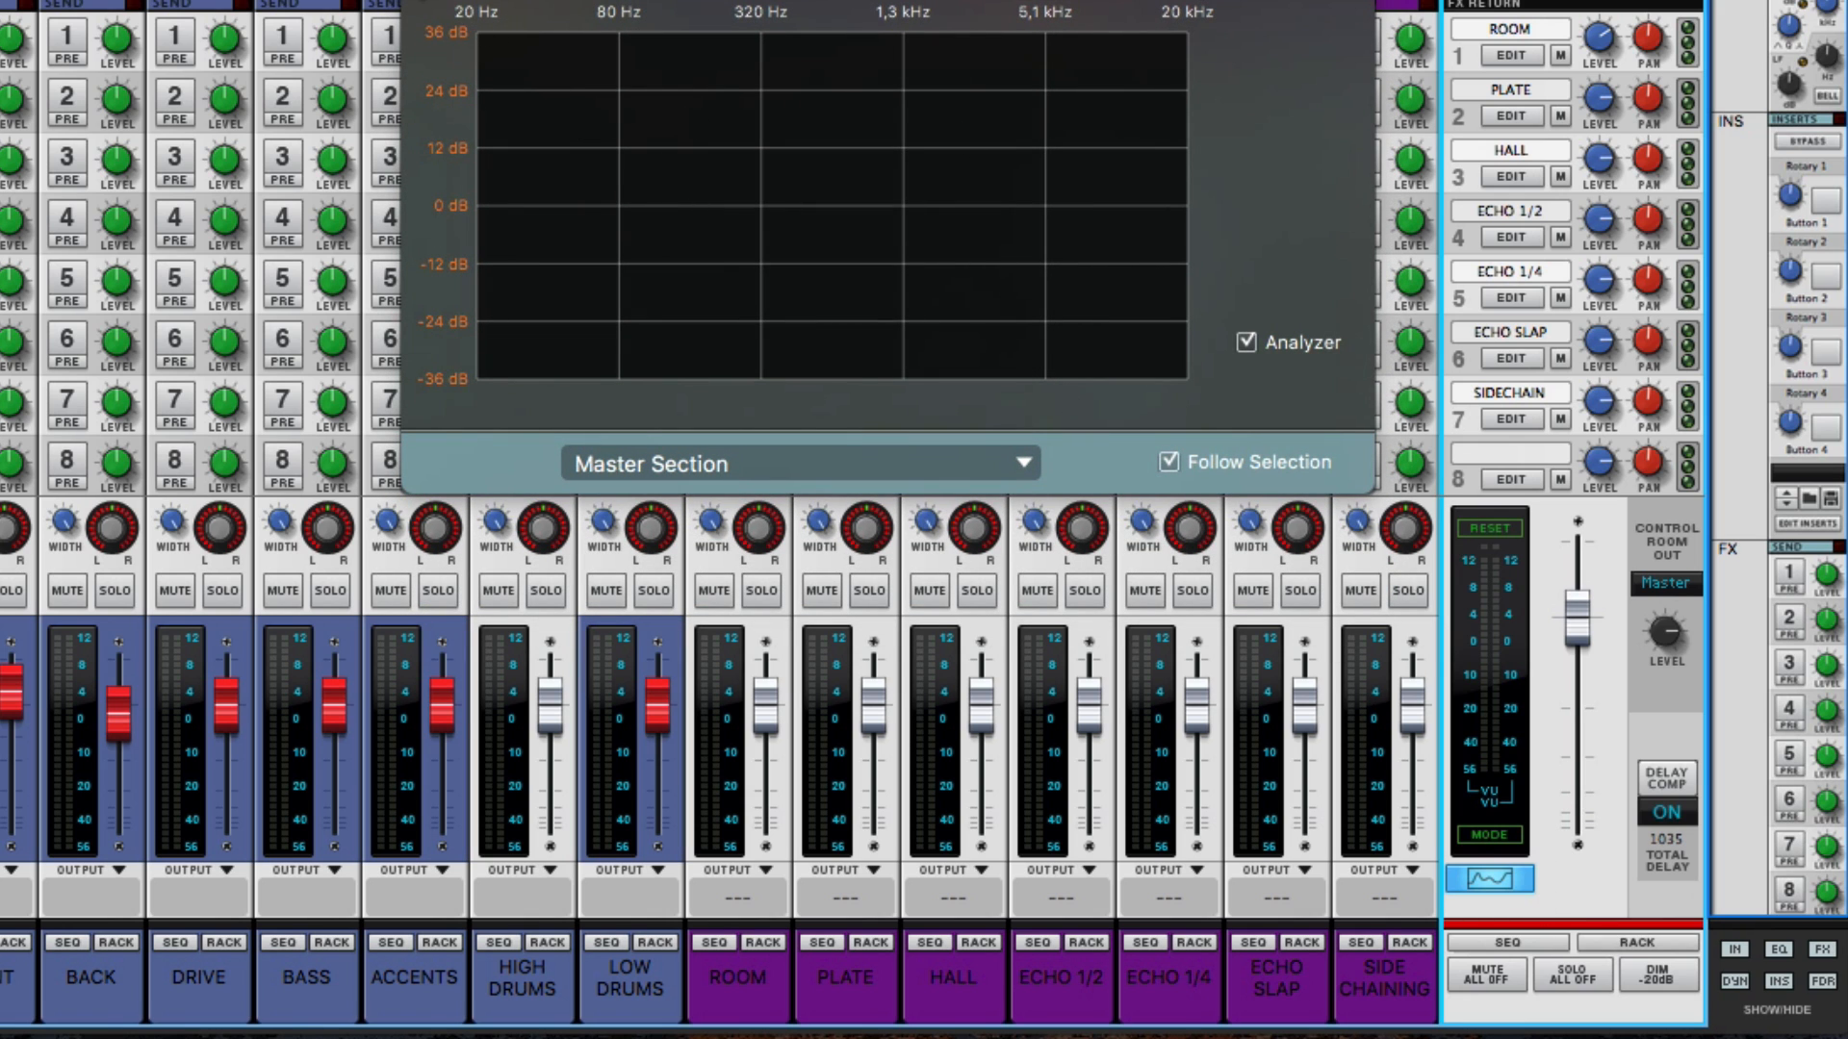
pyautogui.press('F2')
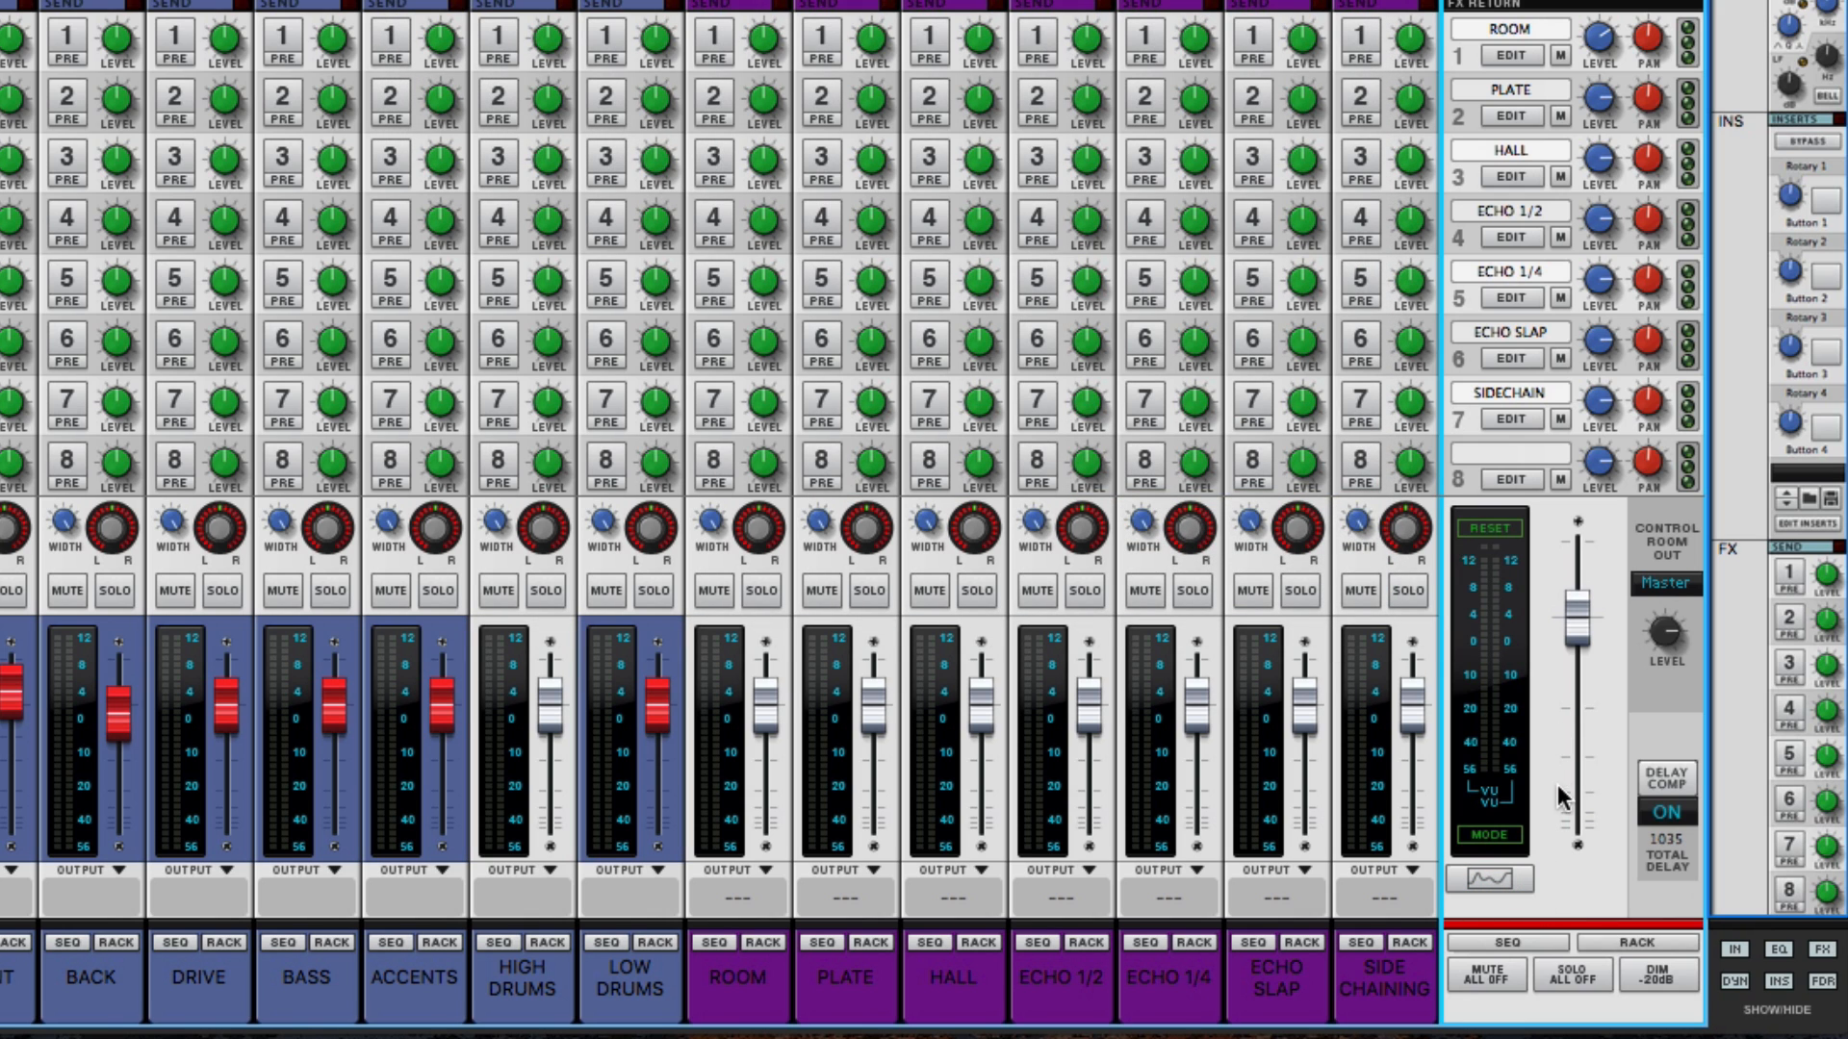